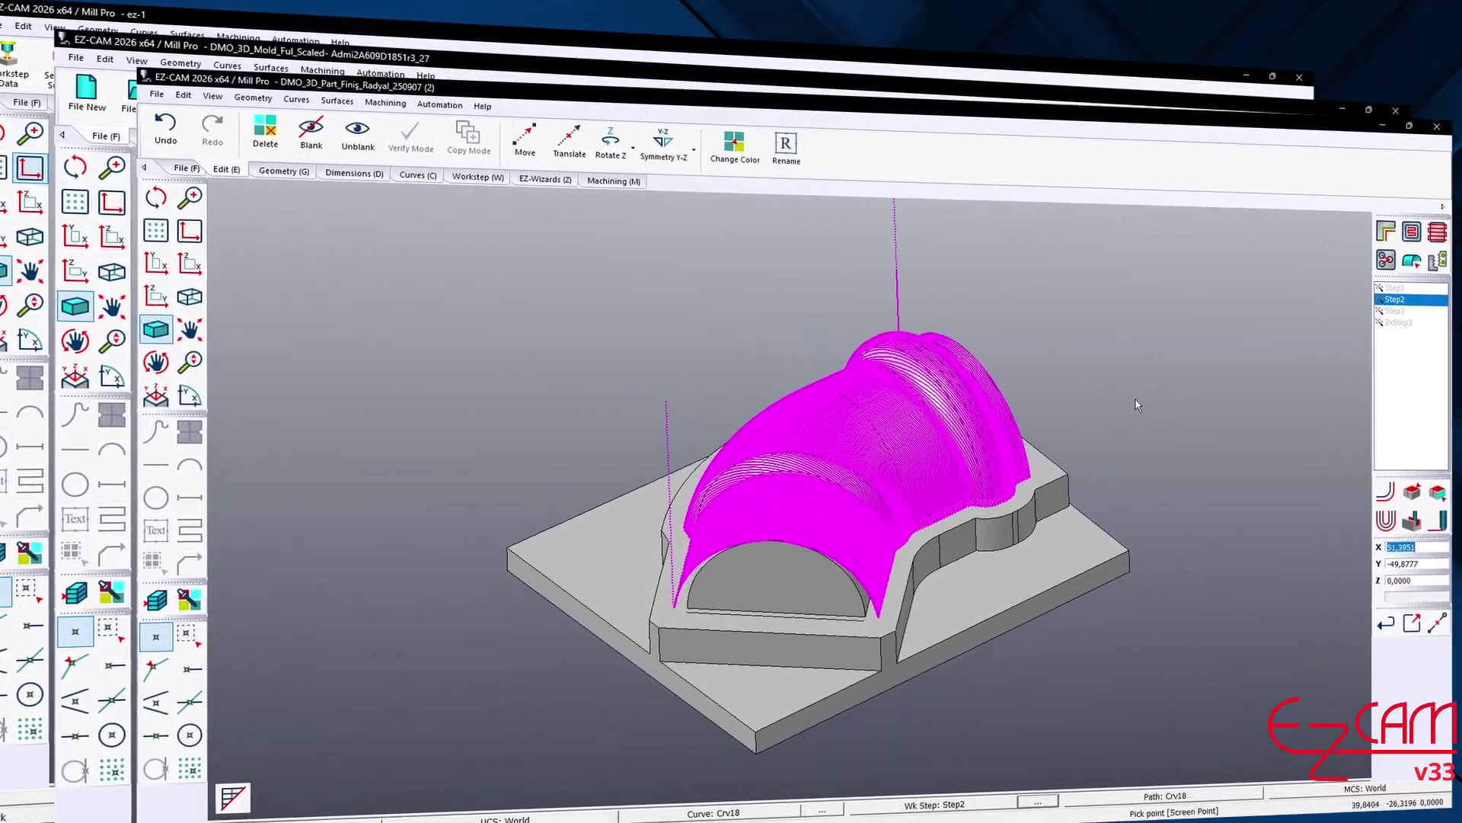
# - Inspect Step7's pencil toolpath at the wall-base fillets and simulate the cutter along it
pyautogui.moveTo(1135, 403); pyautogui.dragTo(1056, 478, button='middle')
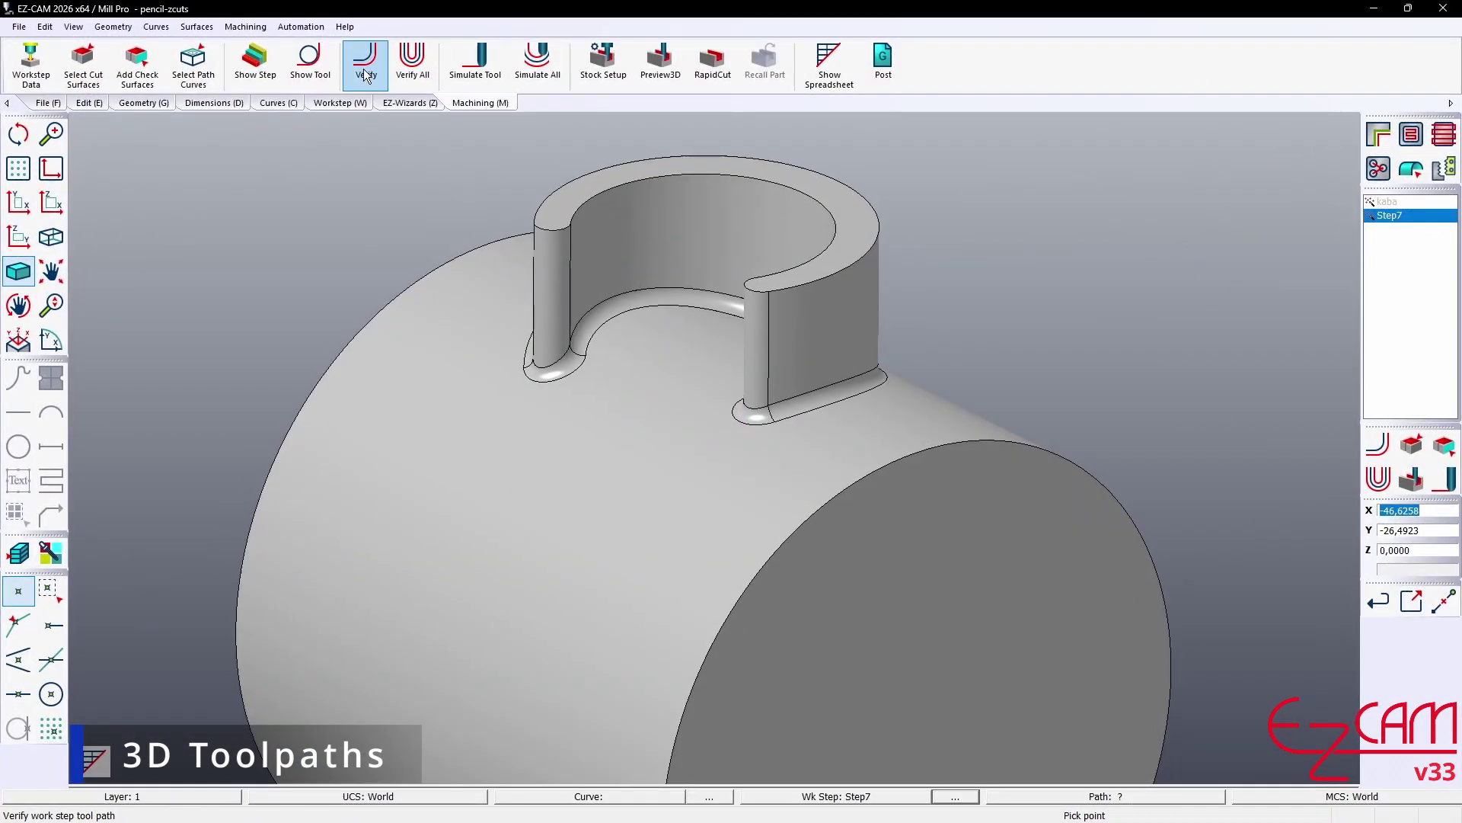
pyautogui.scroll(5, 751, 426)
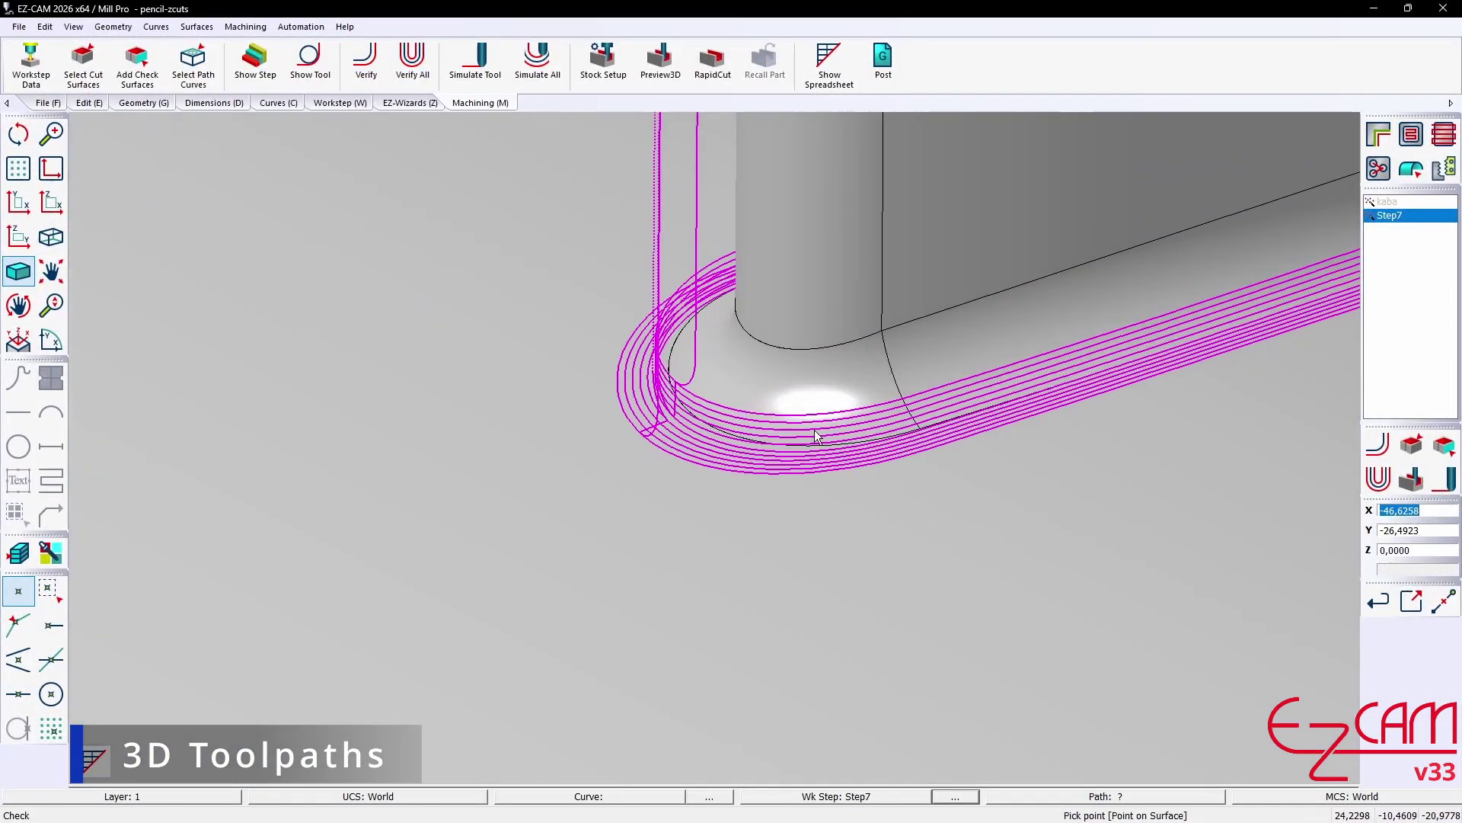
pyautogui.moveTo(838, 457); pyautogui.dragTo(887, 417, button='middle')
pyautogui.scroll(-3, 885, 415)
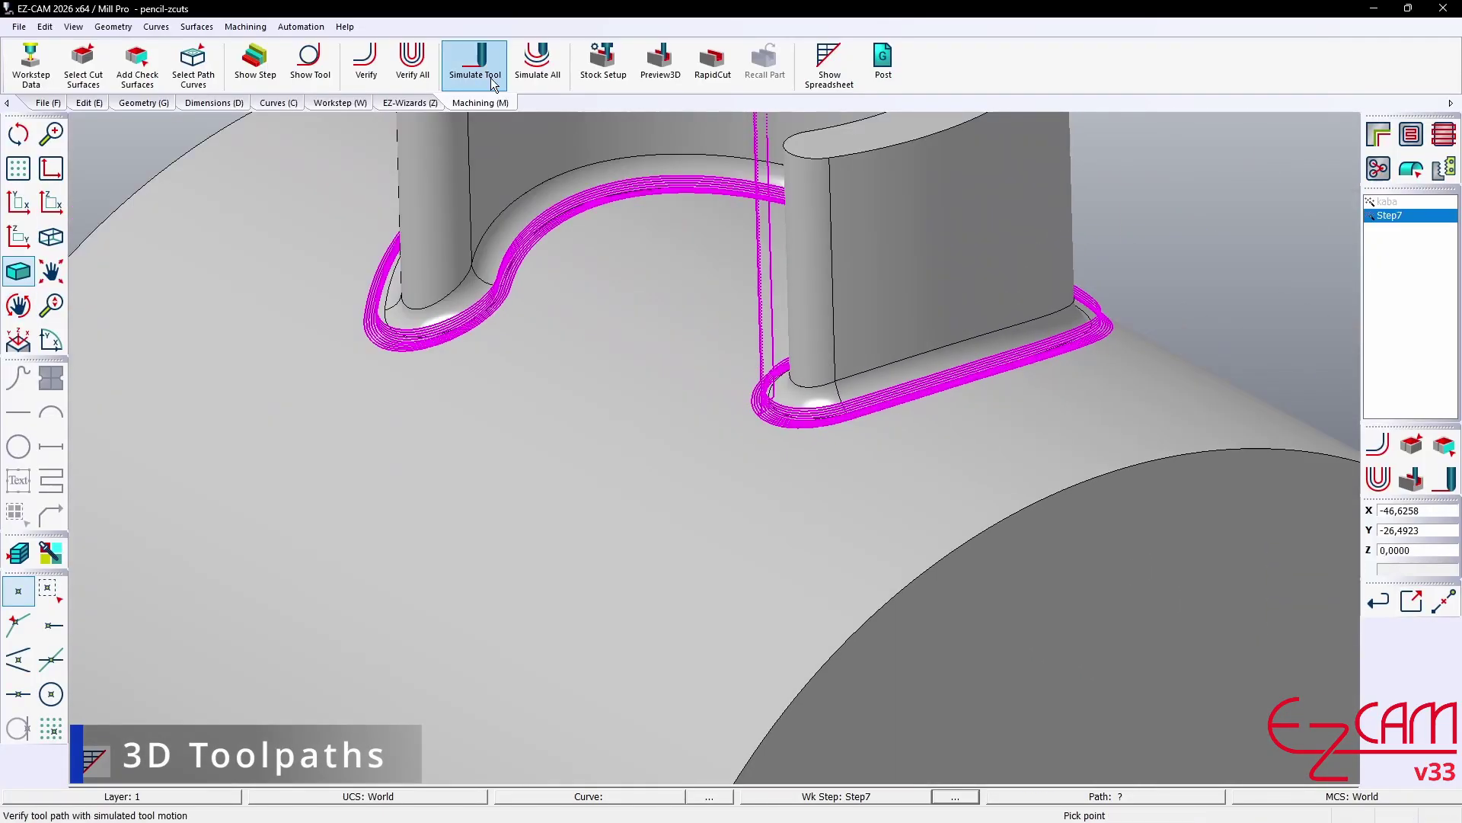
pyautogui.click(475, 65)
pyautogui.moveTo(695, 287); pyautogui.dragTo(729, 291, button='middle')
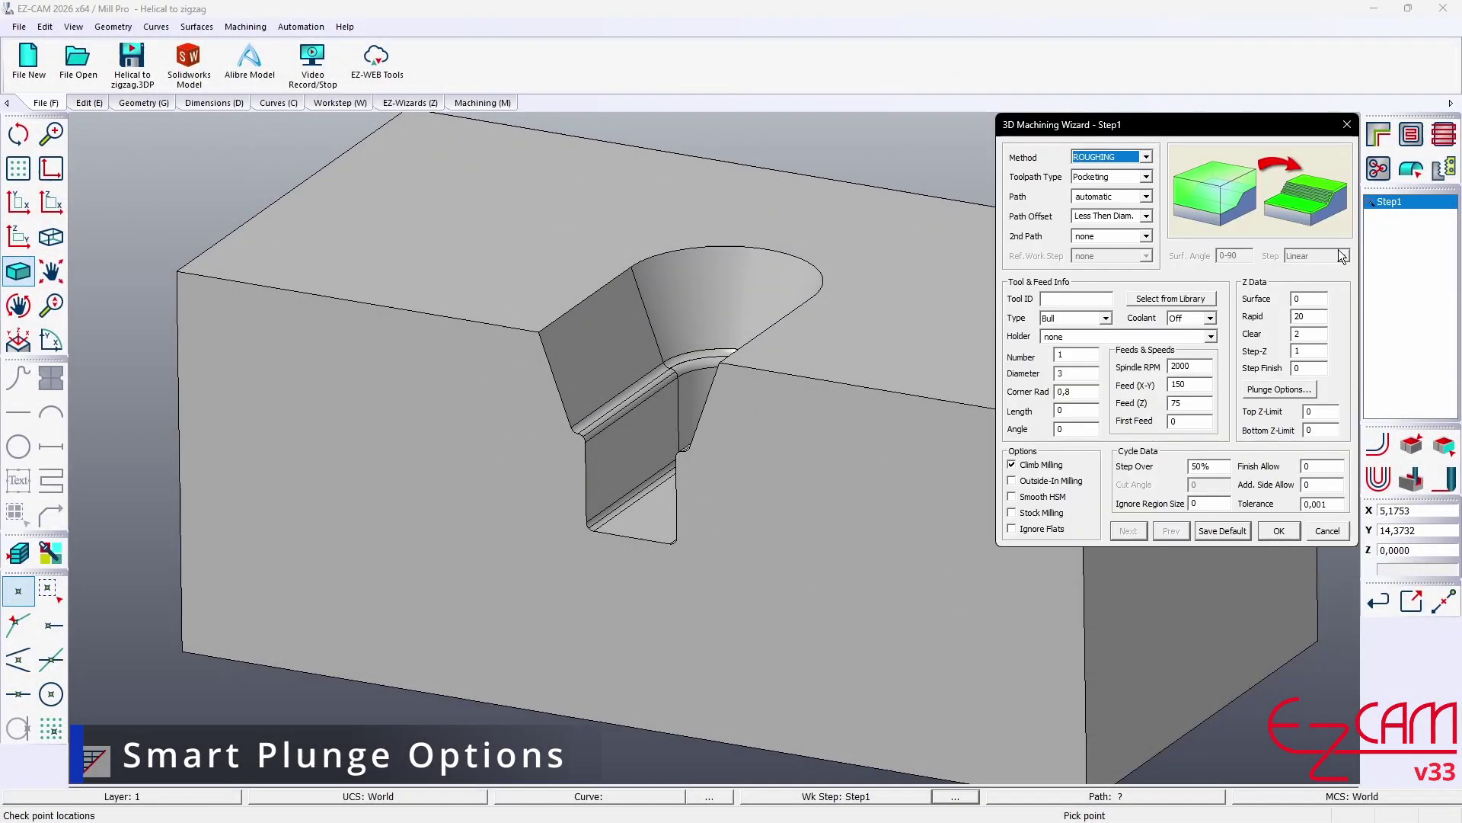
# - Give Step1 a Helical plunge with radius 2 and pitch 0,4, and regenerate its toolpath
pyautogui.click(1267, 391)
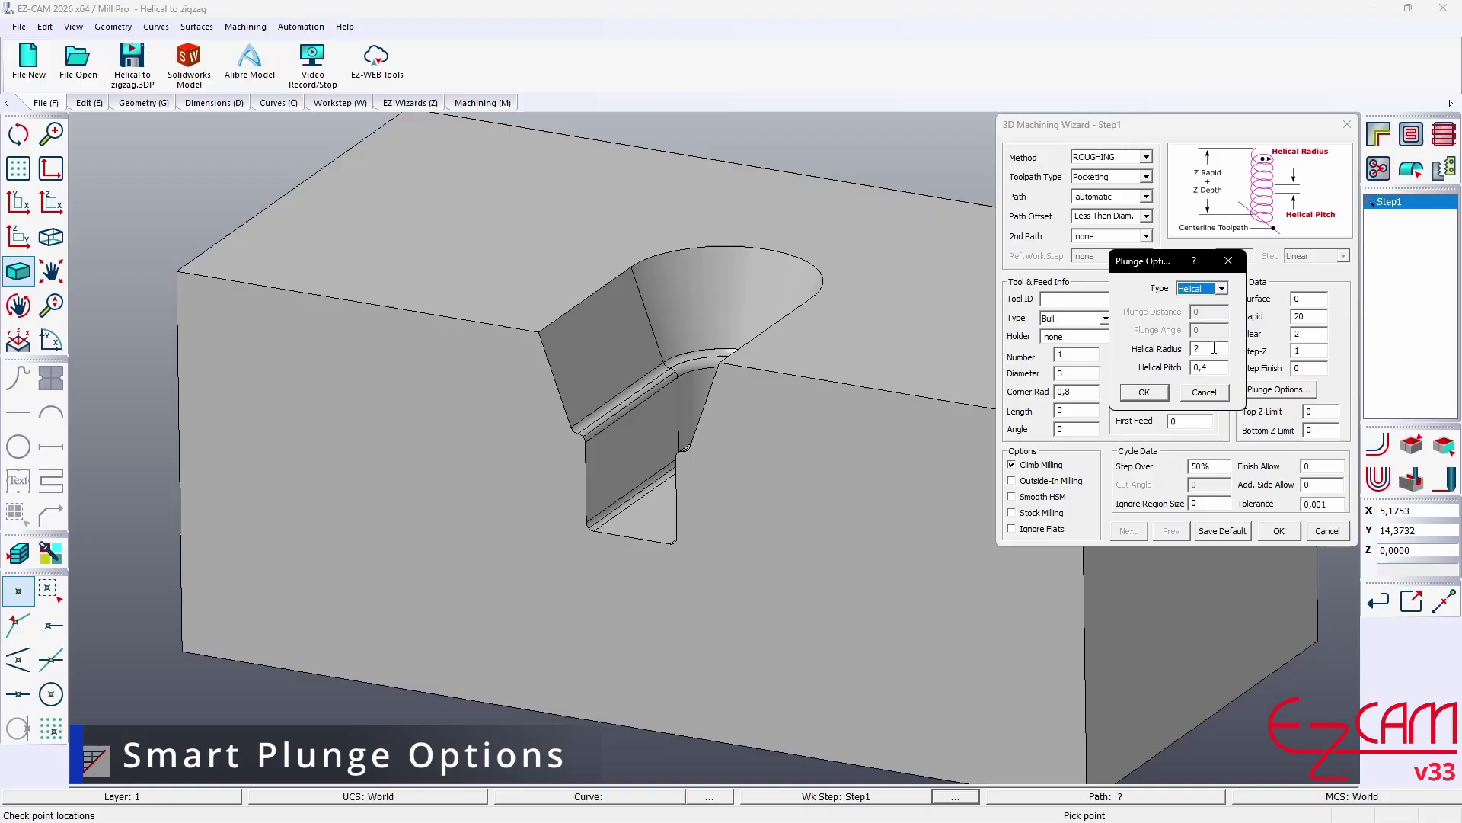
pyautogui.click(1165, 391)
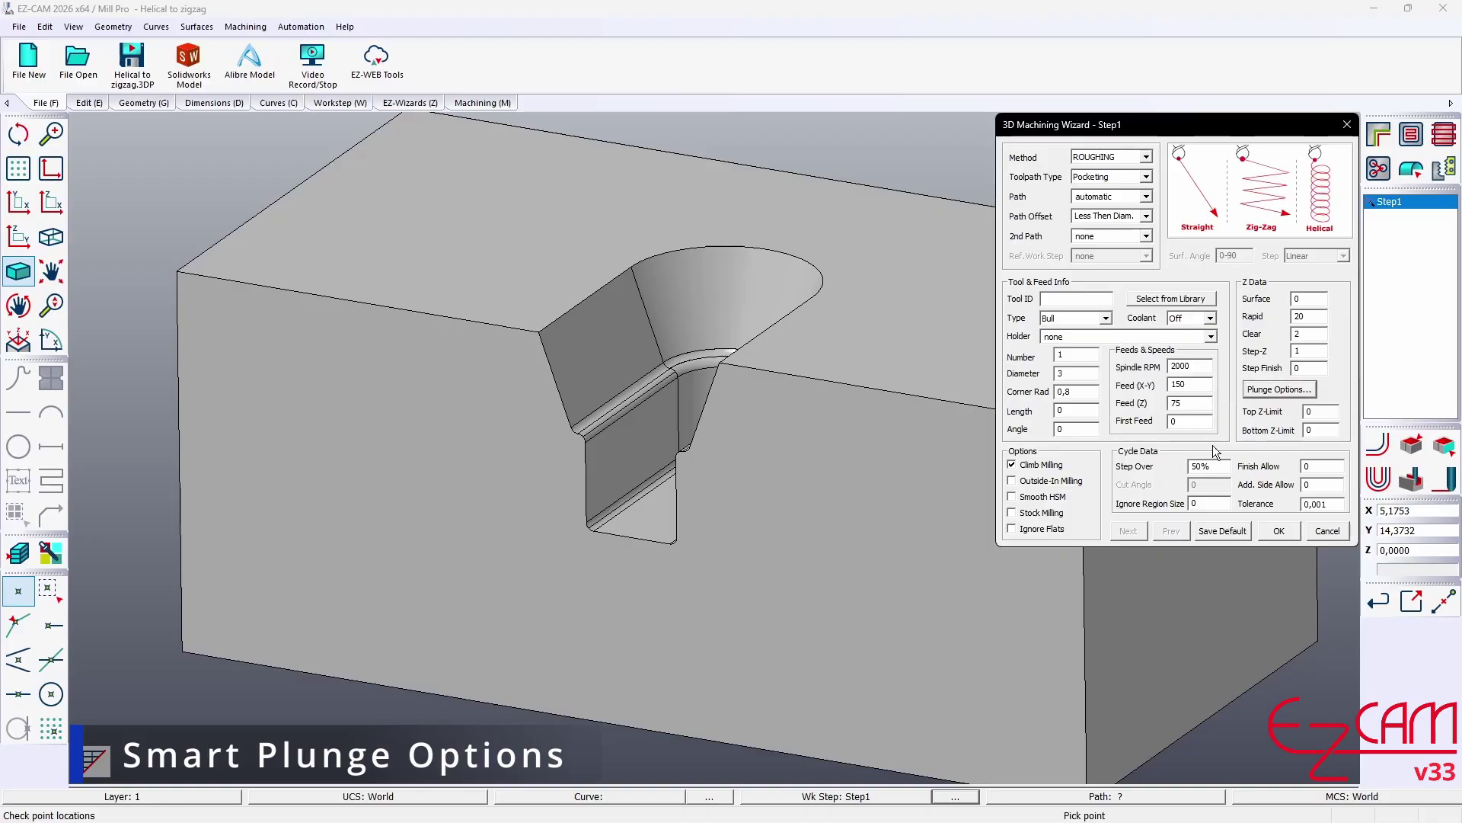
pyautogui.click(1267, 531)
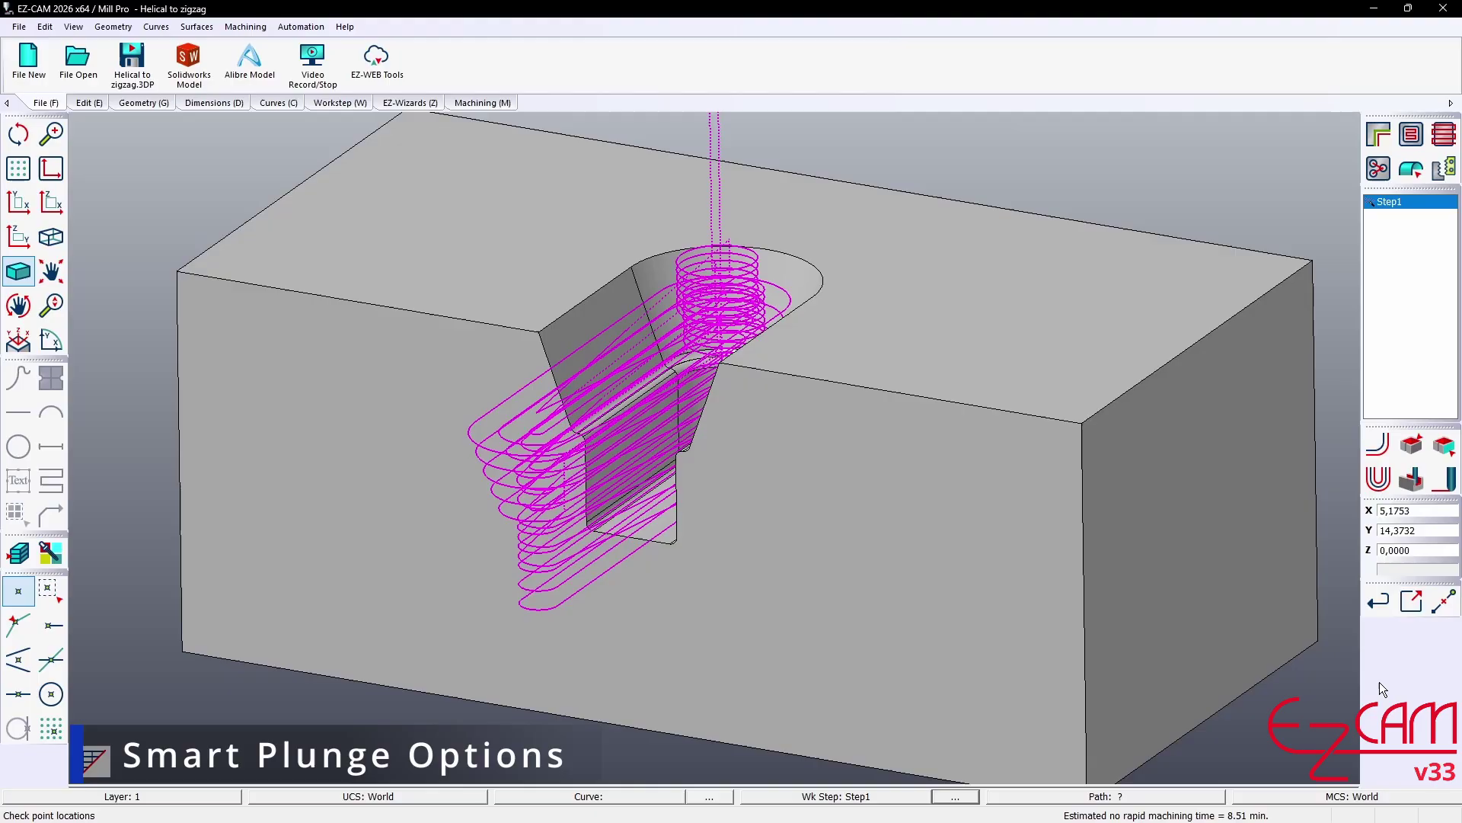
# - Orbit and zoom around the stock block while the slot is being cut in simulation
pyautogui.moveTo(683, 510); pyautogui.dragTo(757, 496, button='middle')
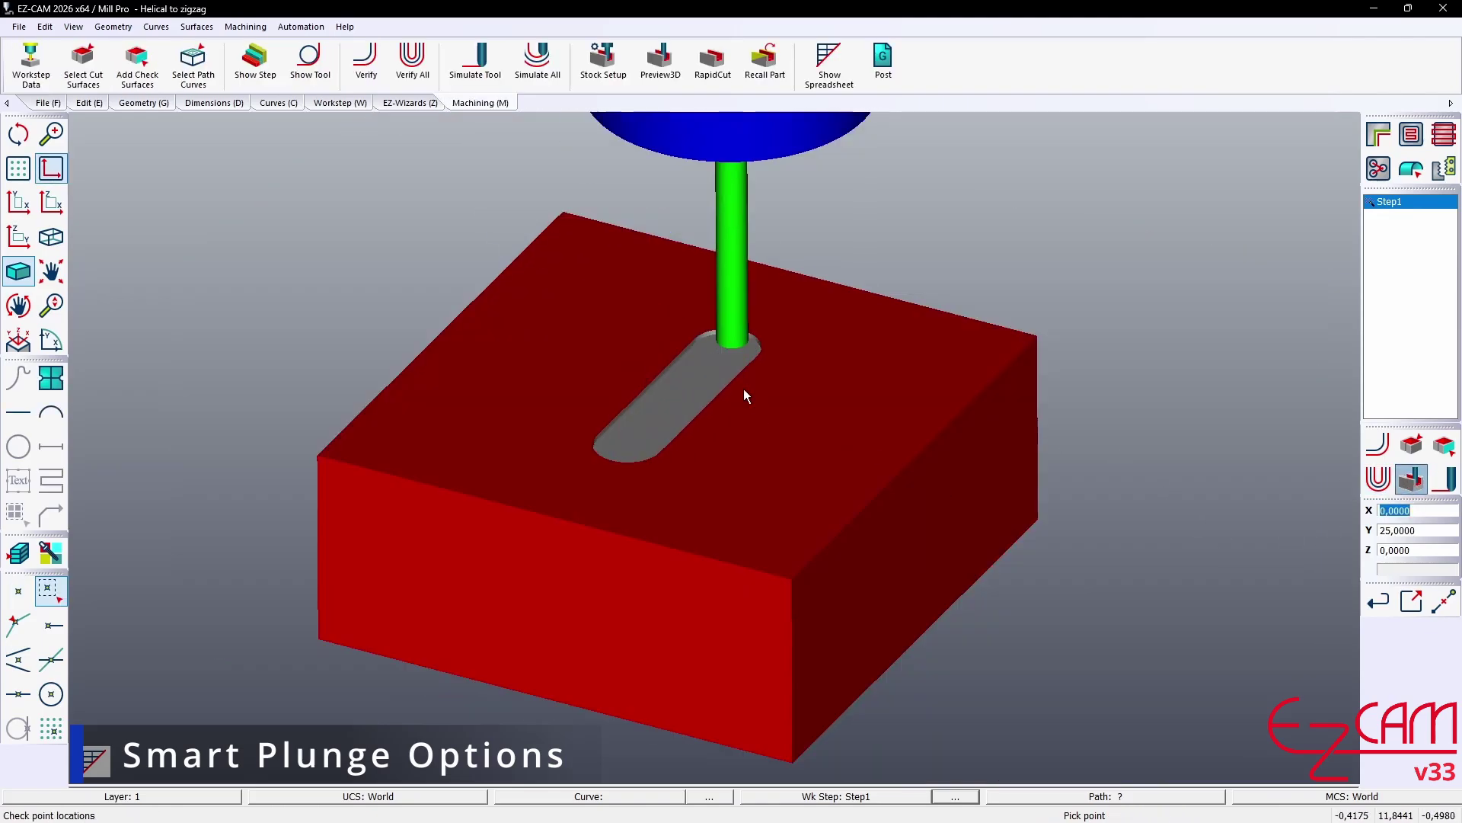
pyautogui.scroll(-2, 750, 343)
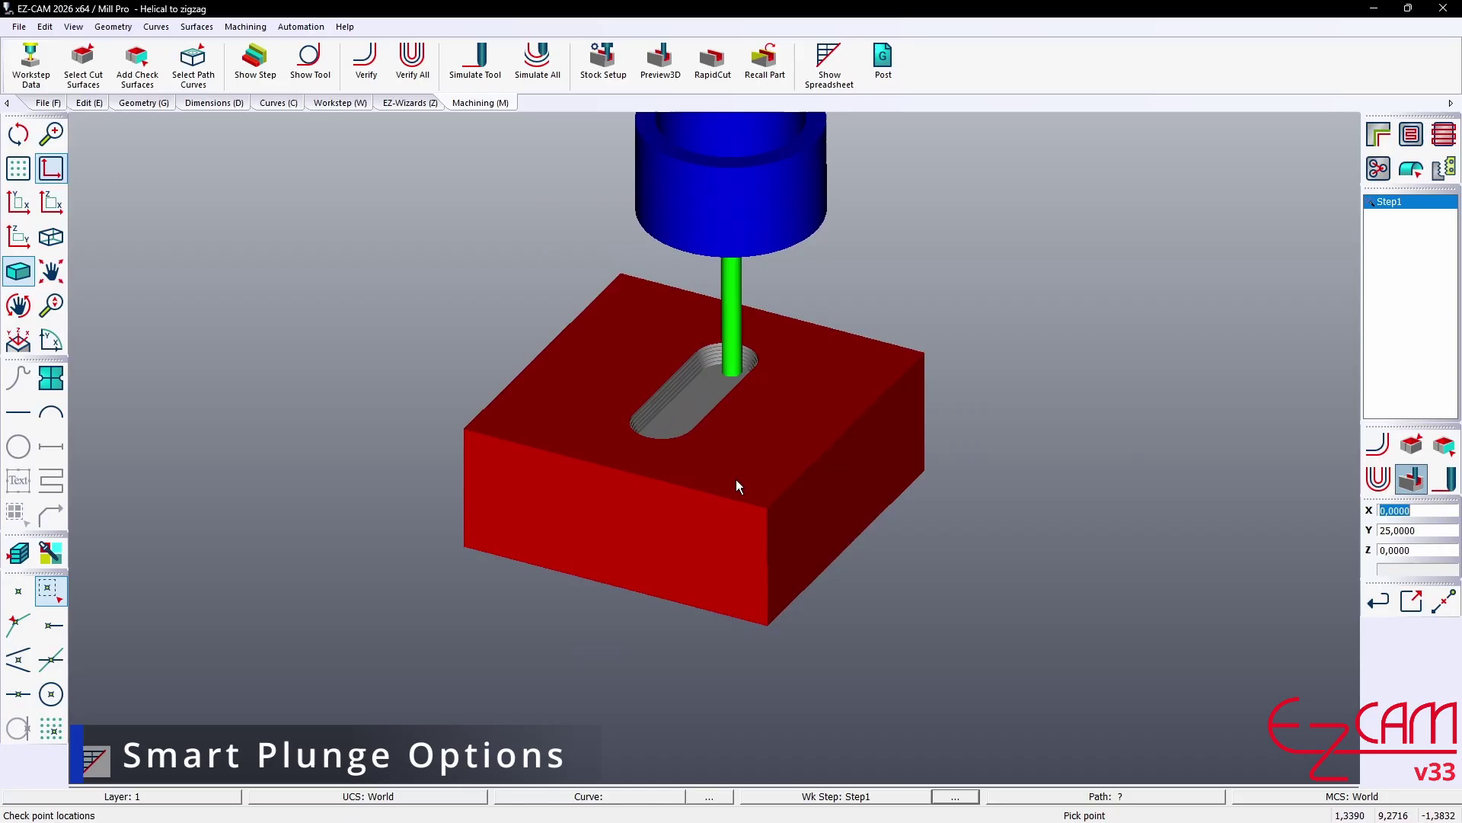
pyautogui.moveTo(736, 479); pyautogui.dragTo(775, 451, button='middle')
pyautogui.scroll(2, 778, 413)
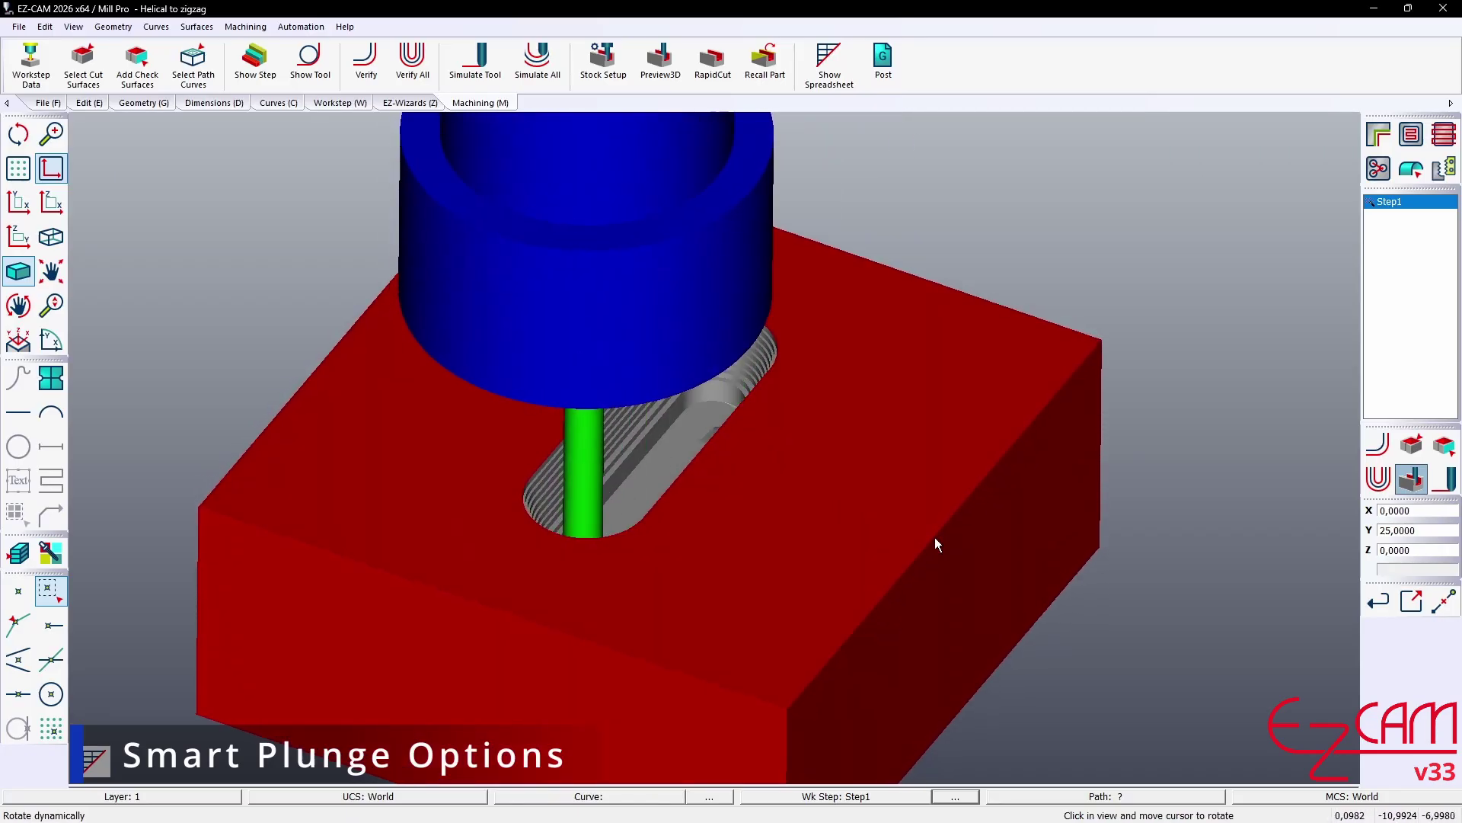
pyautogui.scroll(2, 704, 422)
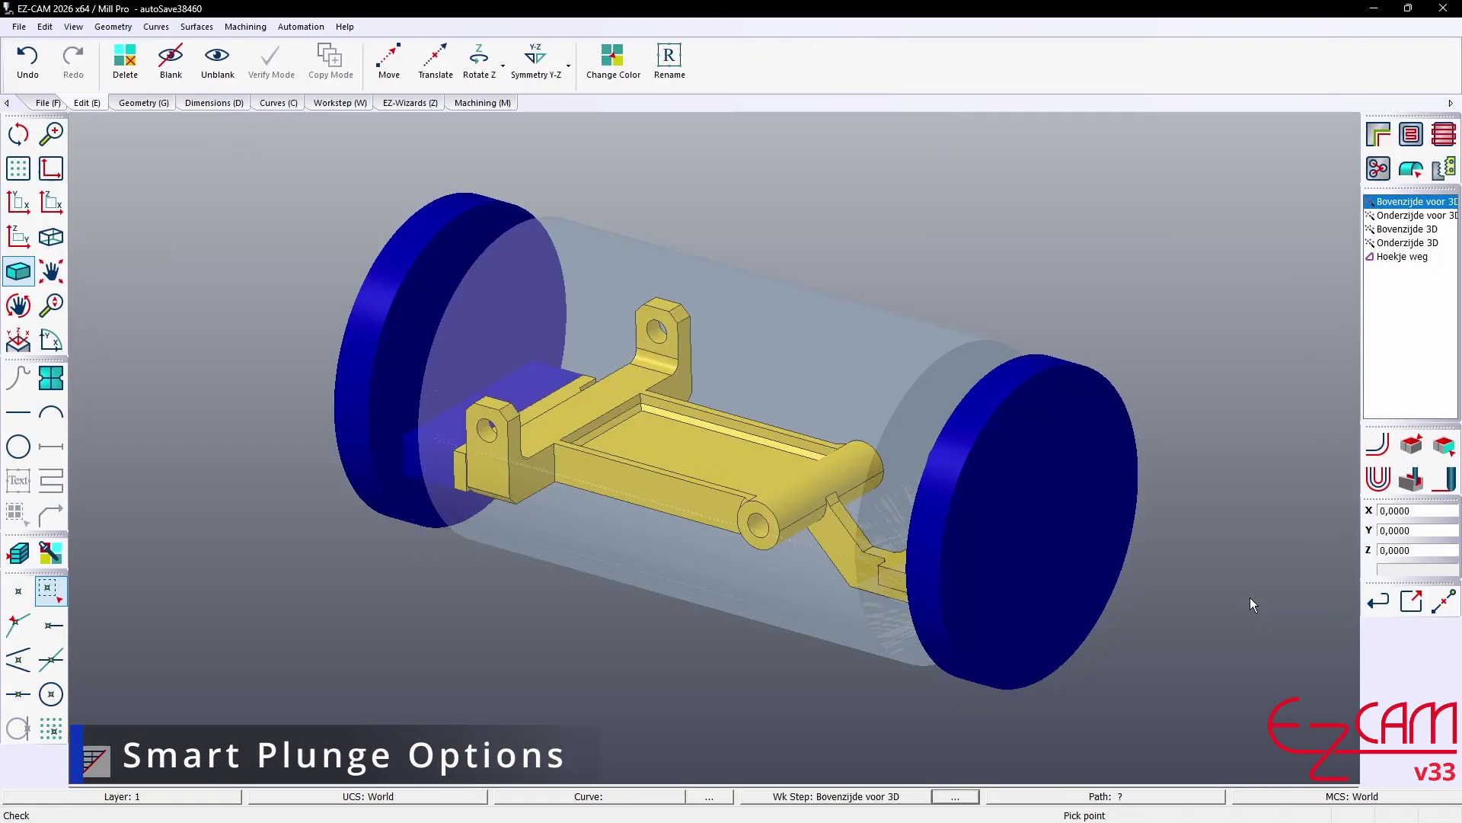
# - Confirm the Bovenzijde voor 3D workstep and add the stock cylinder as a machining surface
pyautogui.doubleClick(1400, 202)
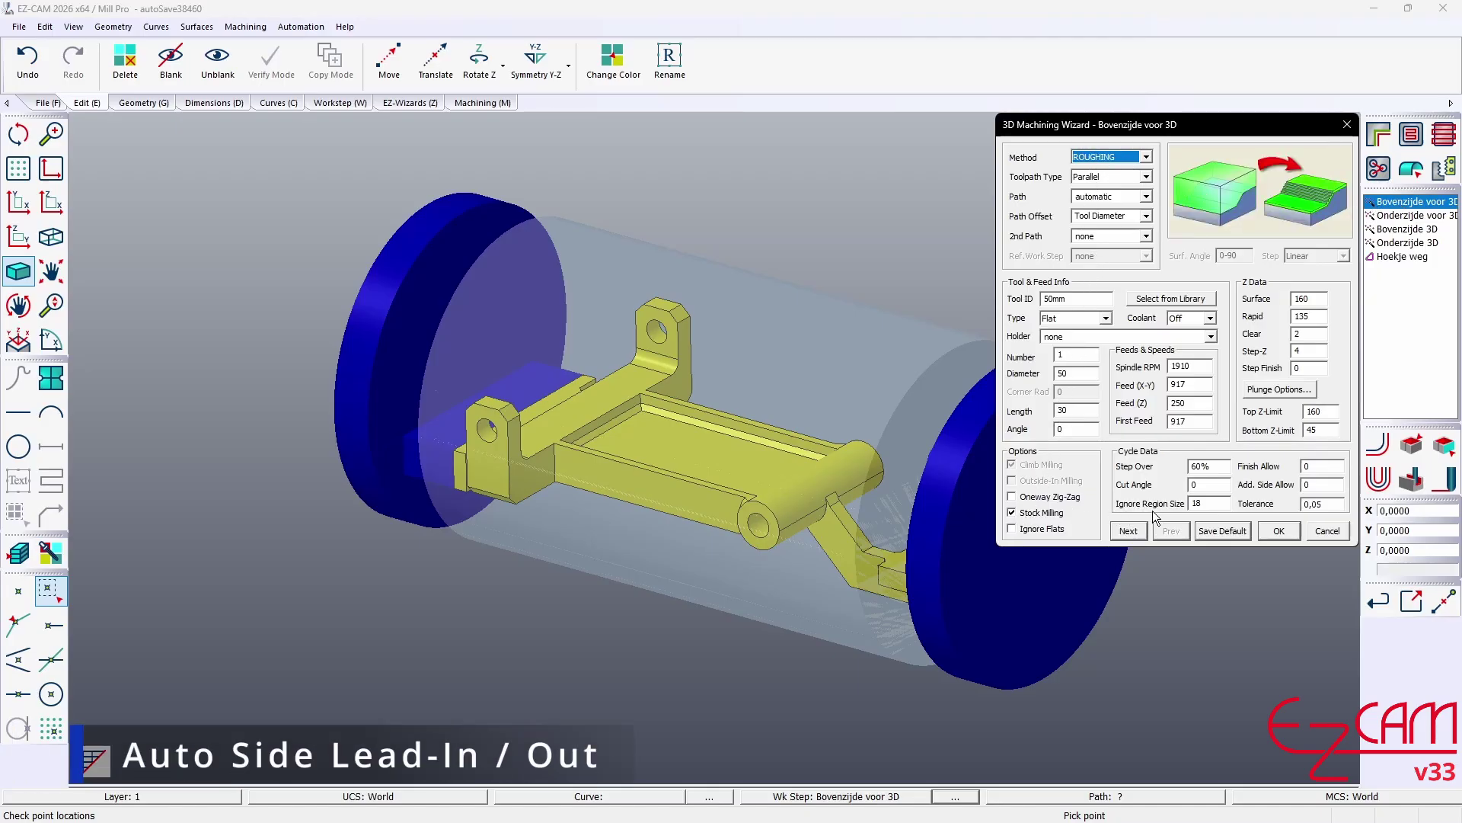
pyautogui.click(1276, 531)
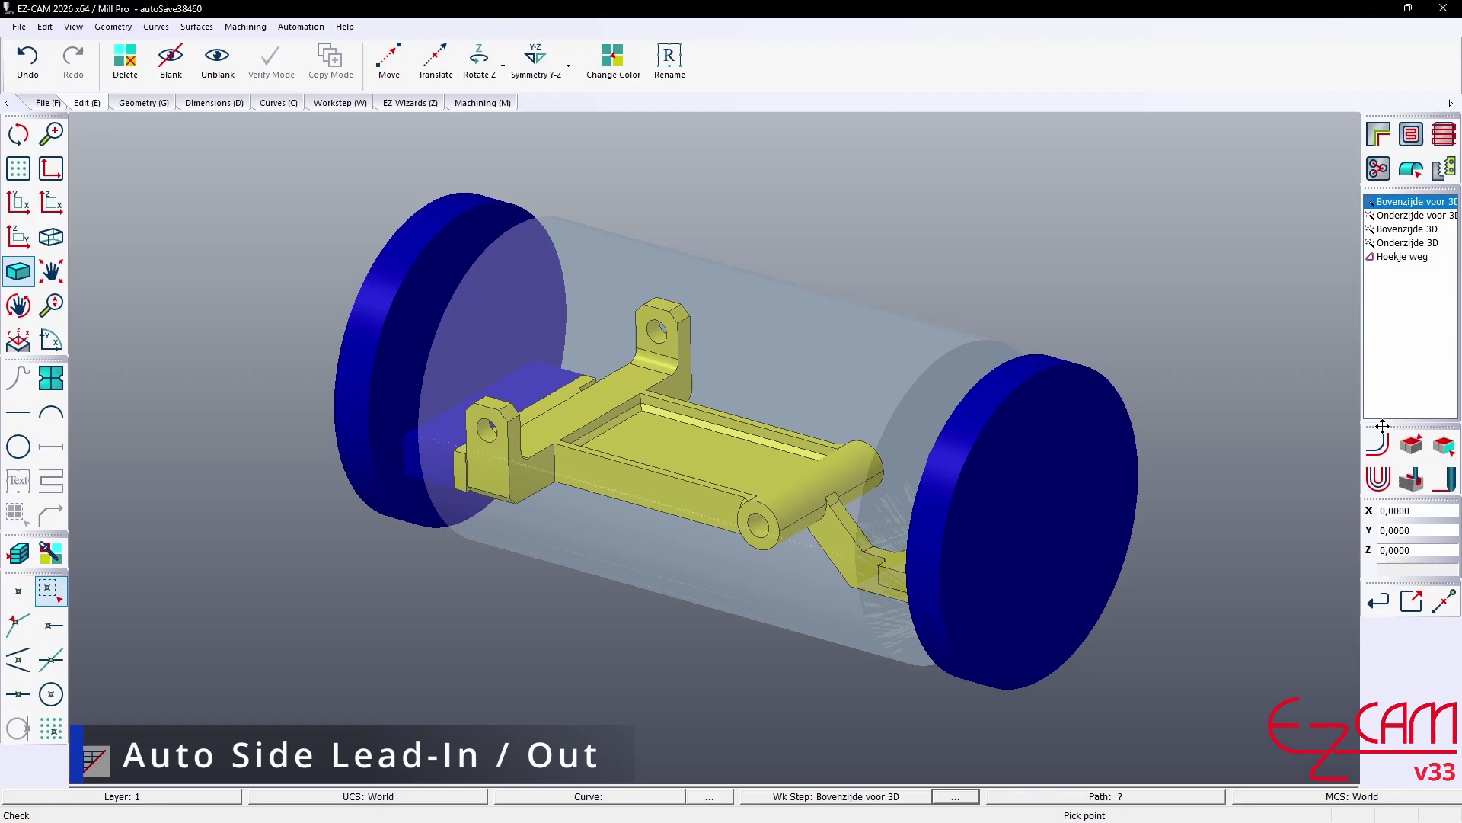
pyautogui.click(1411, 447)
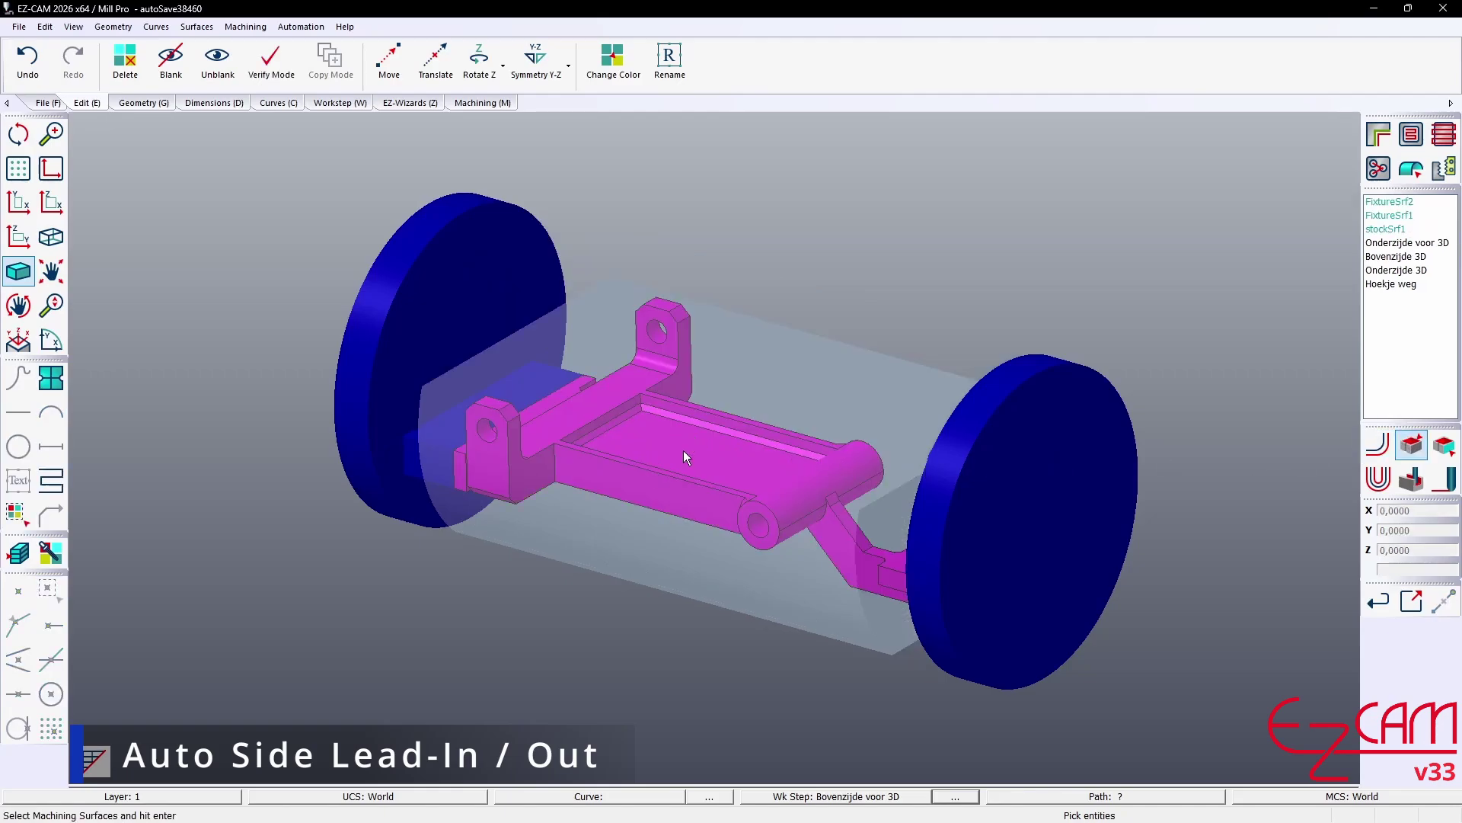
pyautogui.click(1444, 448)
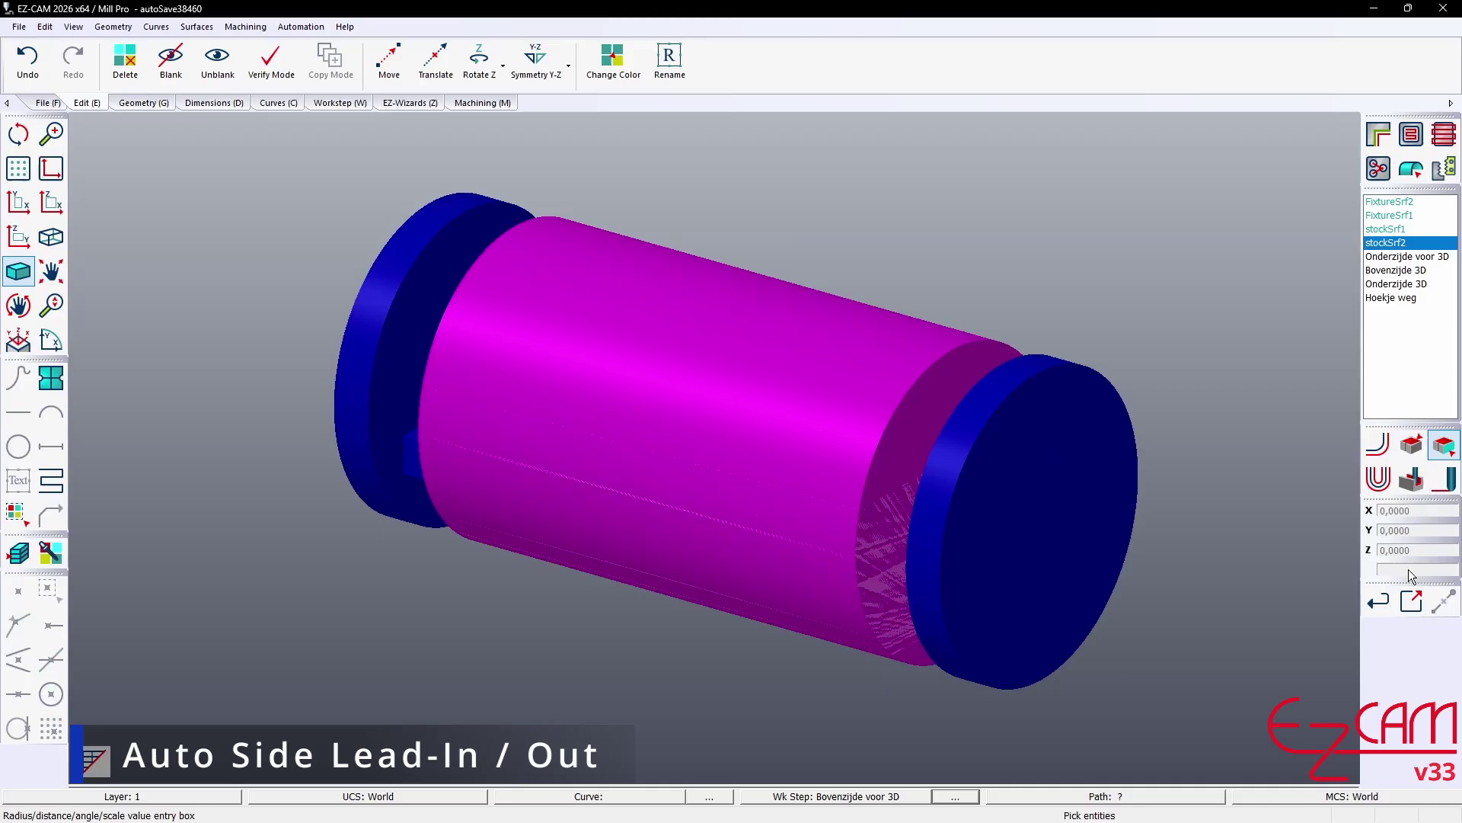
# - Show the Onderzijde voor 3D, Bovenzijde 3D and following worksteps' toolpaths, then inspect Bovenzijde voor 3D's lead-ins
pyautogui.click(1379, 449)
pyautogui.click(1410, 215)
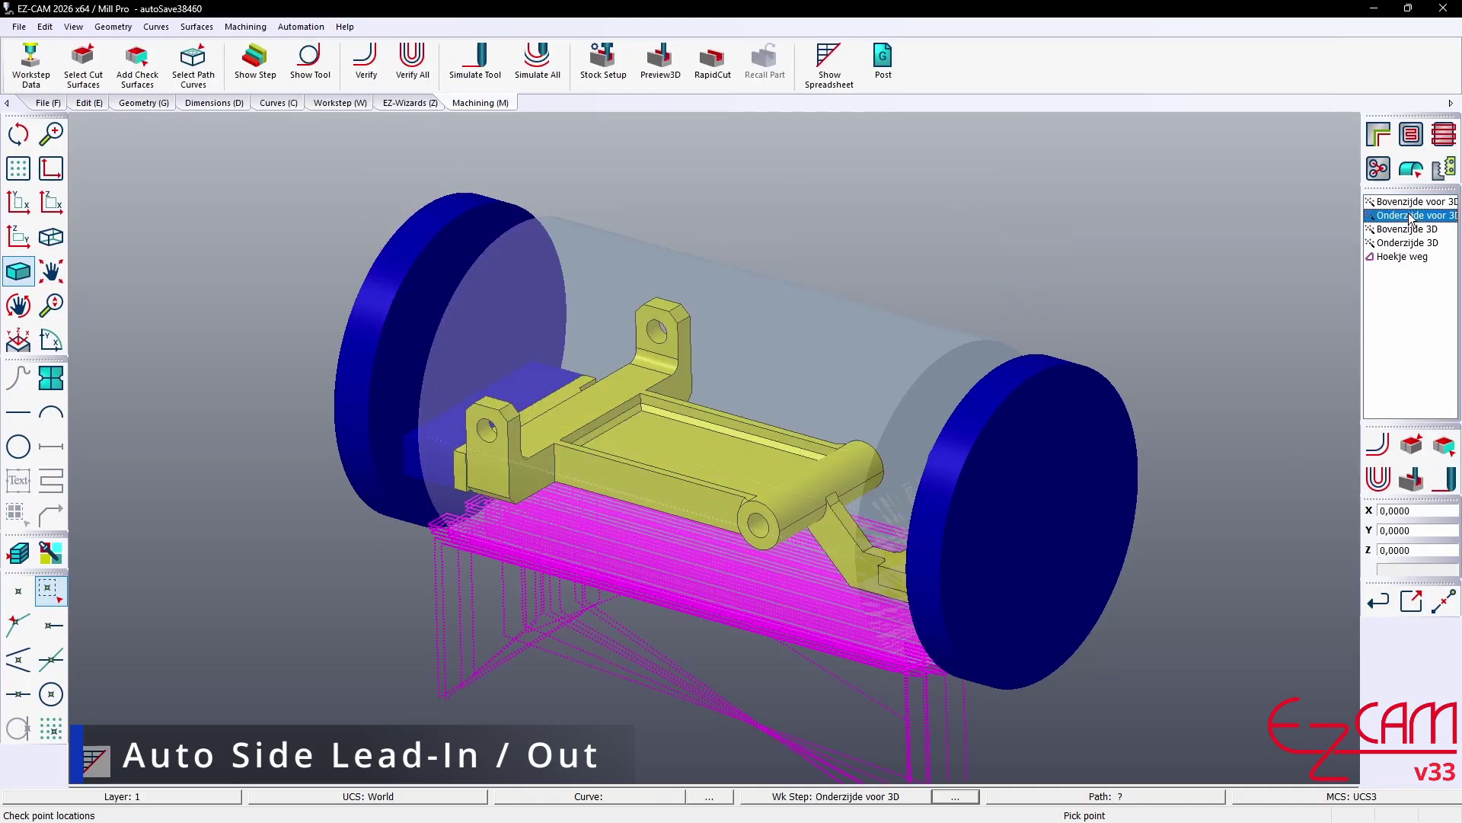
pyautogui.click(1410, 229)
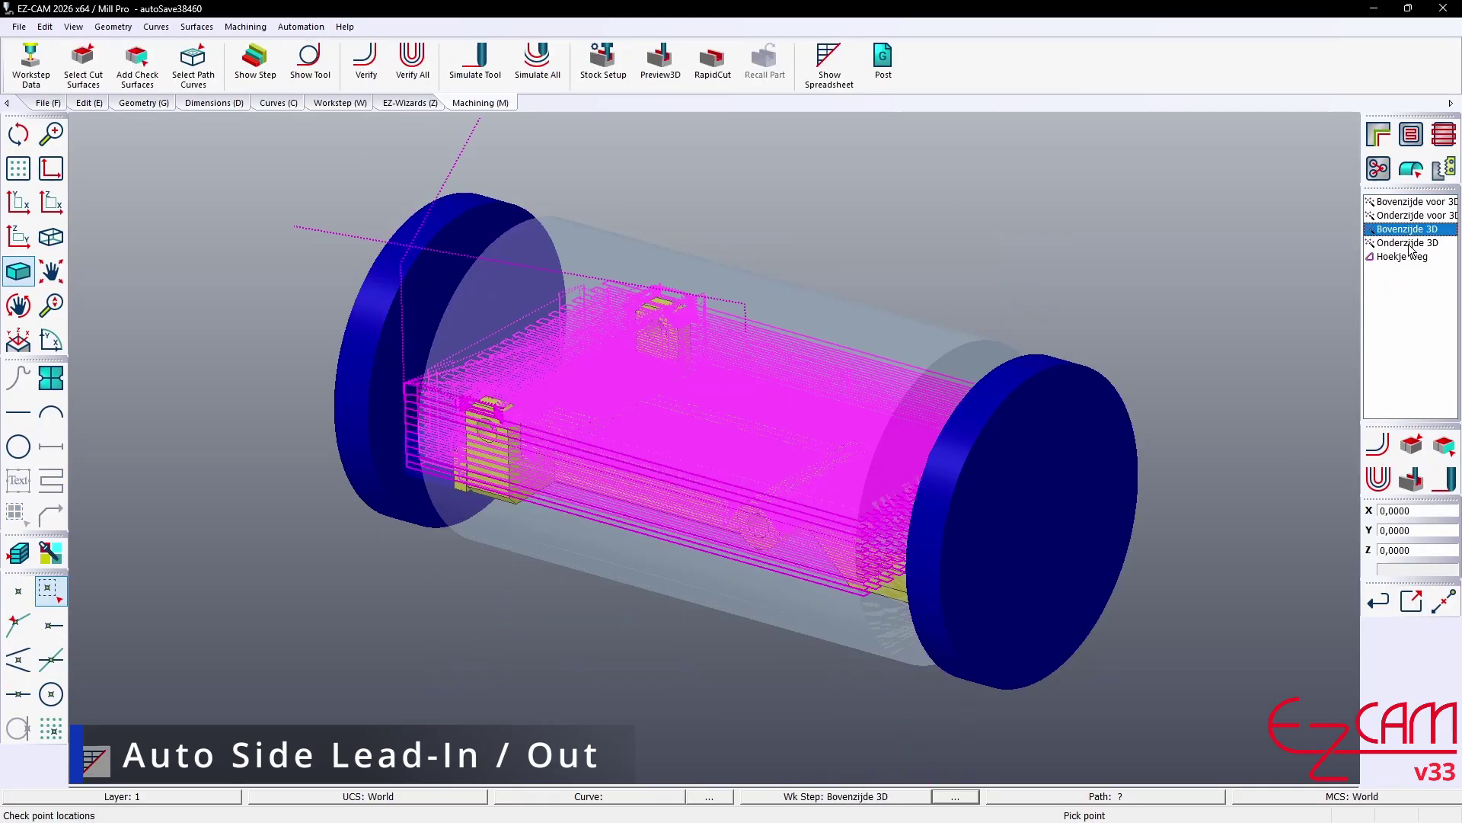
pyautogui.click(1411, 243)
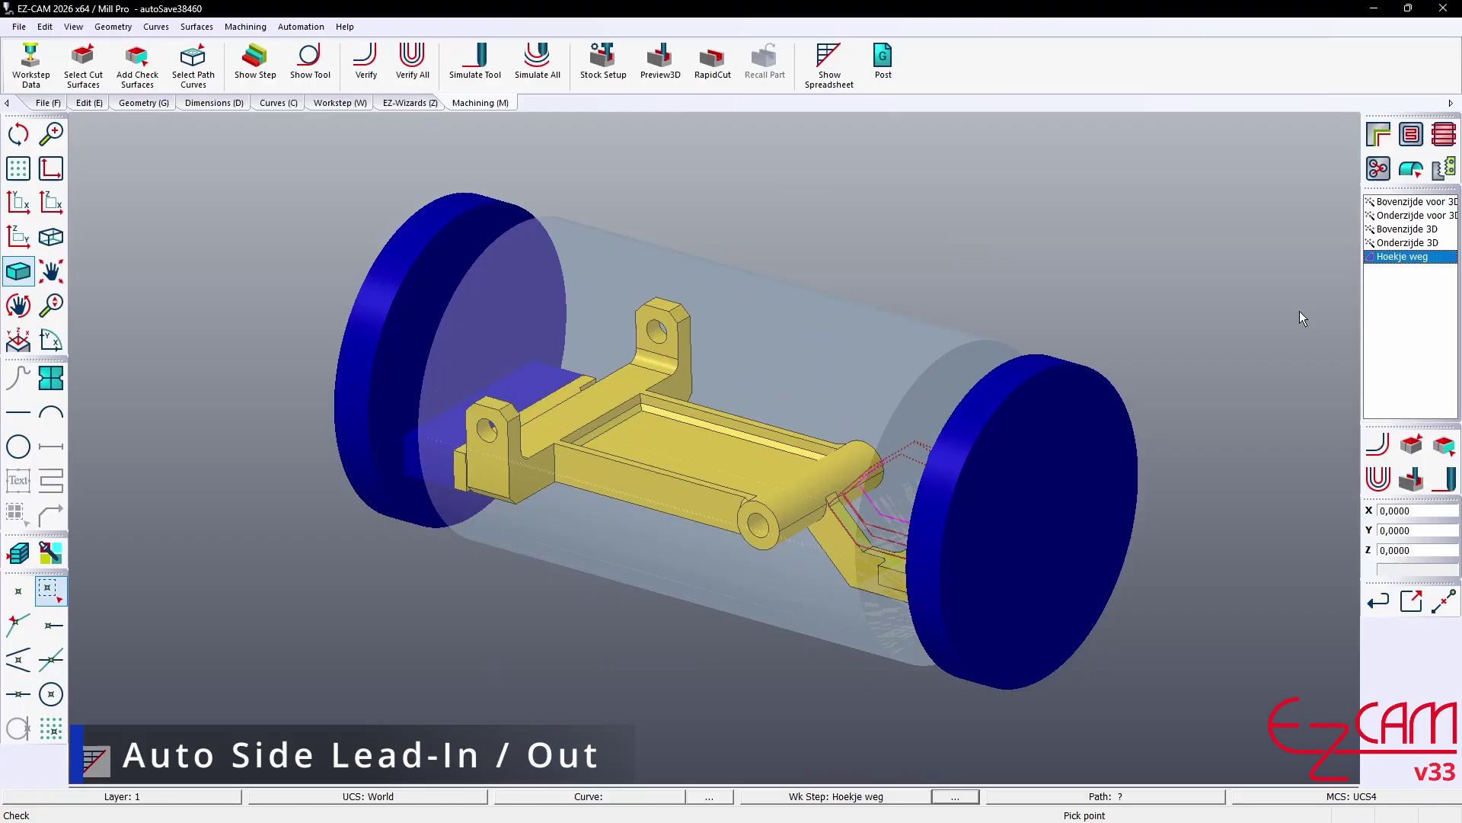
pyautogui.press('Home')
pyautogui.scroll(5, 561, 323)
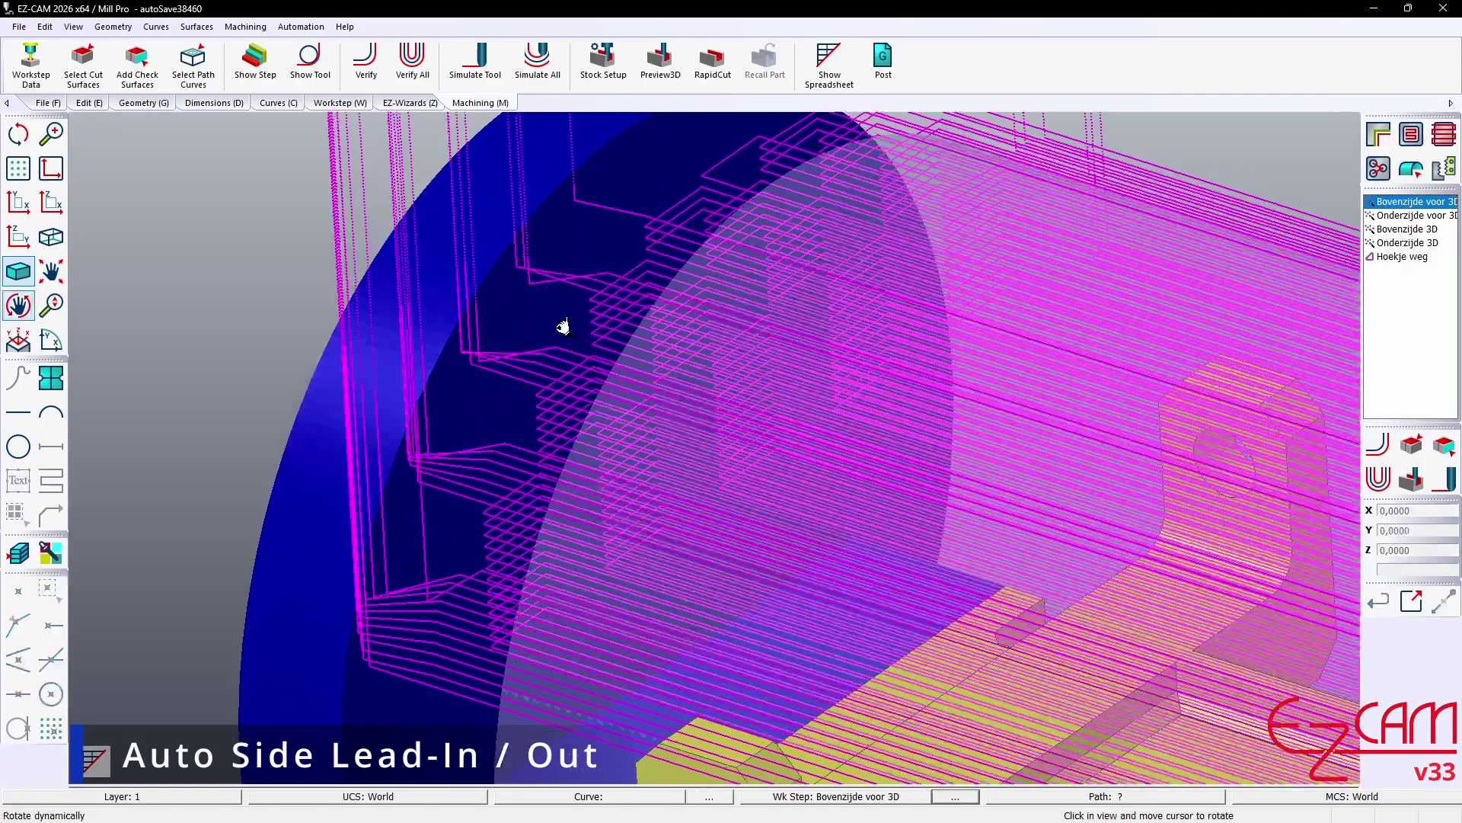
pyautogui.moveTo(561, 323); pyautogui.dragTo(499, 368, button='middle')
pyautogui.moveTo(499, 368); pyautogui.dragTo(596, 329)
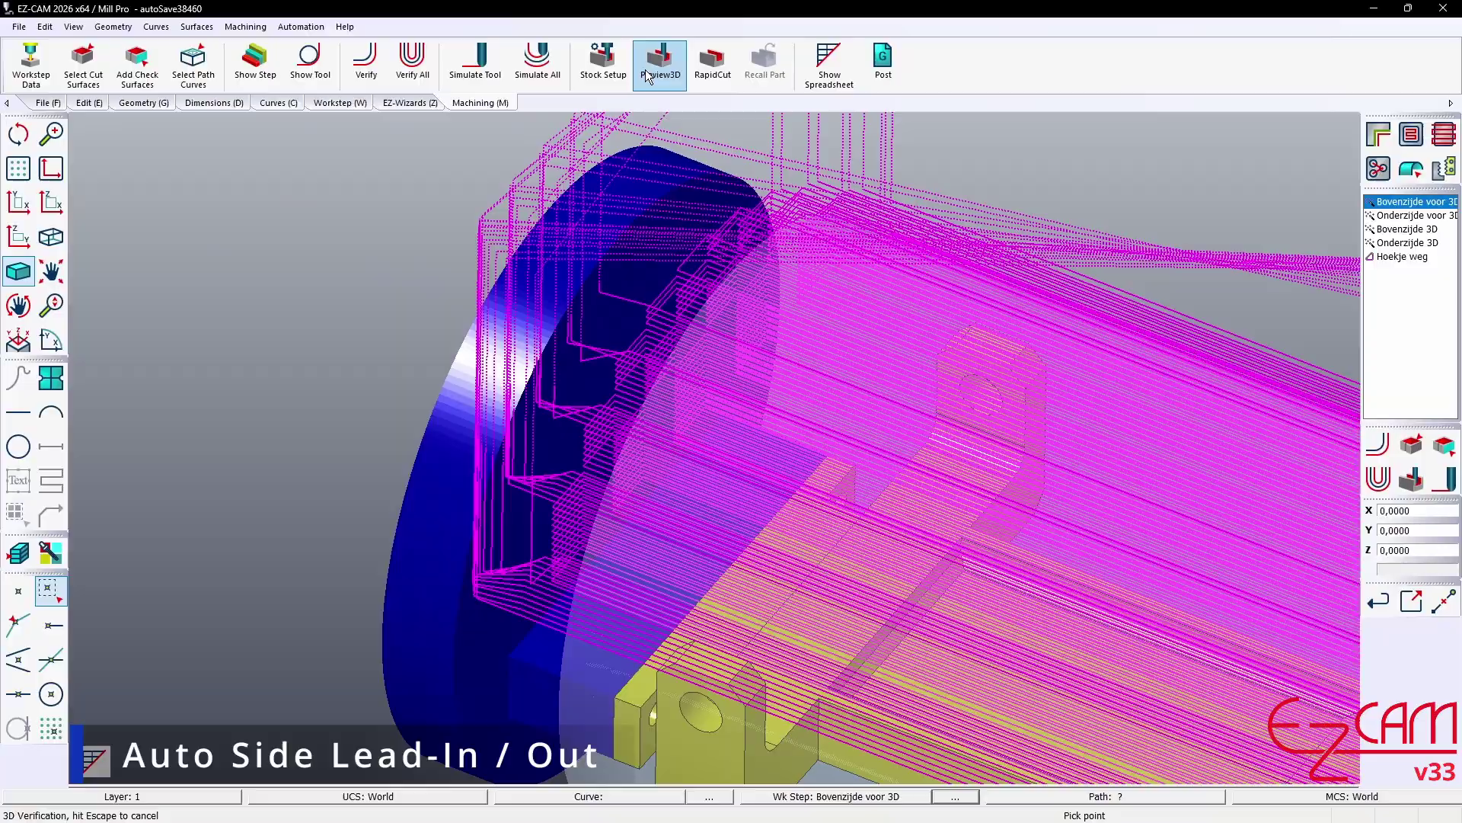
# - Simulate the cutter along the Bovenzijde voor 3D toolpath, then on the block part
pyautogui.click(490, 67)
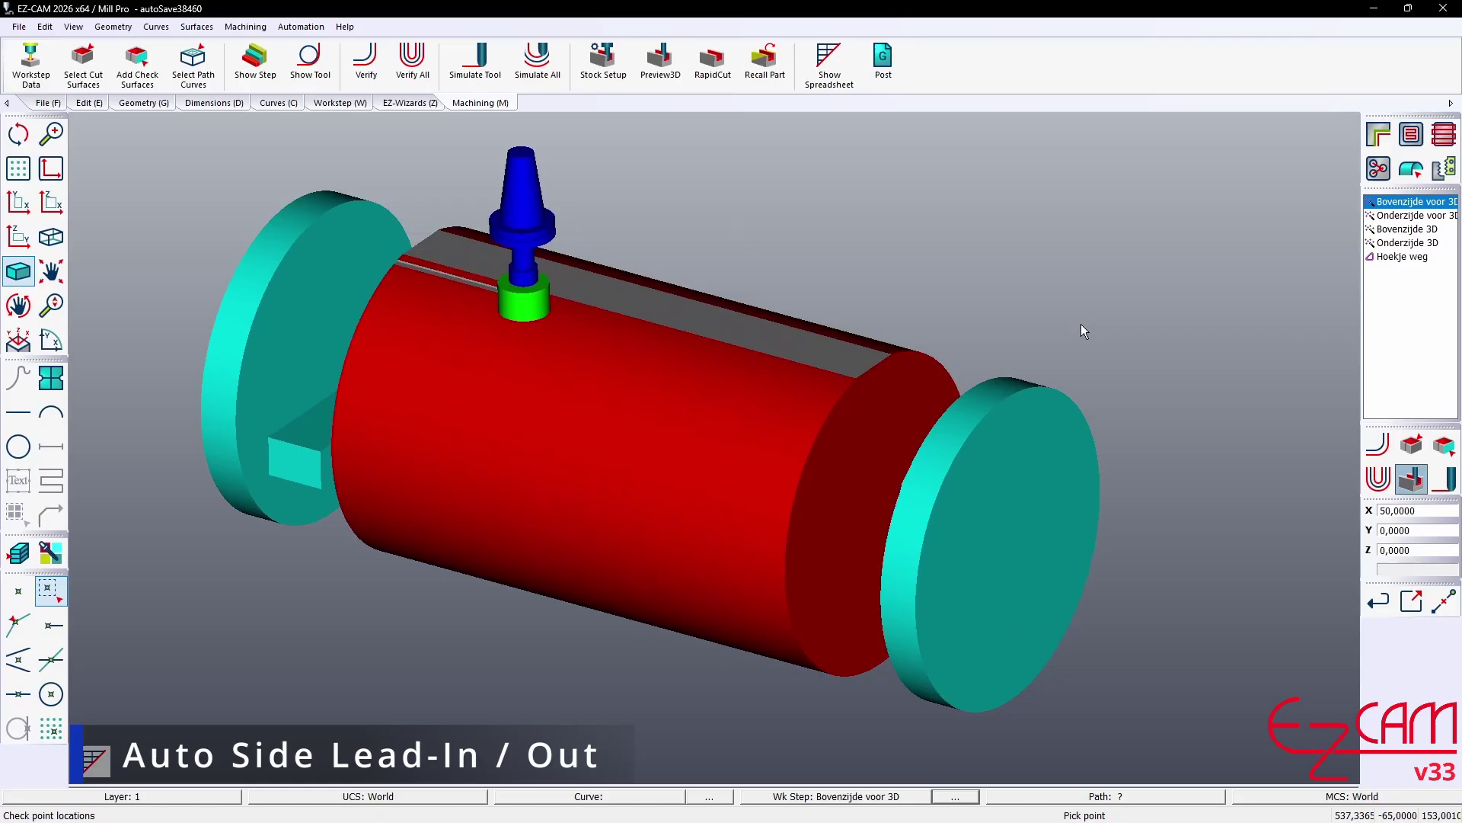
pyautogui.scroll(2, 1086, 341)
pyautogui.scroll(-1, 1169, 365)
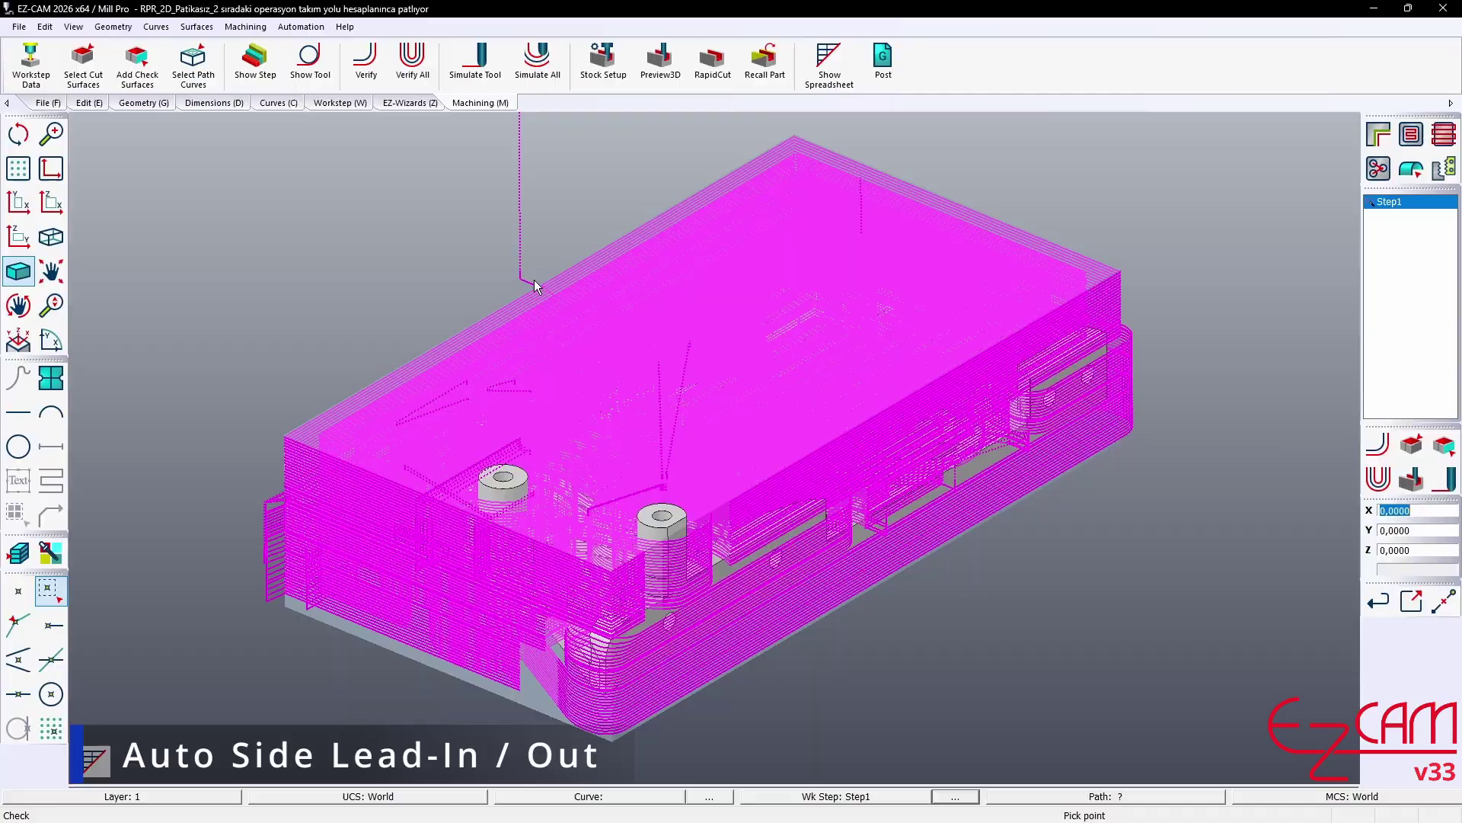
pyautogui.scroll(5, 576, 330)
pyautogui.moveTo(576, 331)
pyautogui.mouseDown()
pyautogui.moveTo(670, 470)
pyautogui.moveTo(662, 382)
pyautogui.mouseUp()
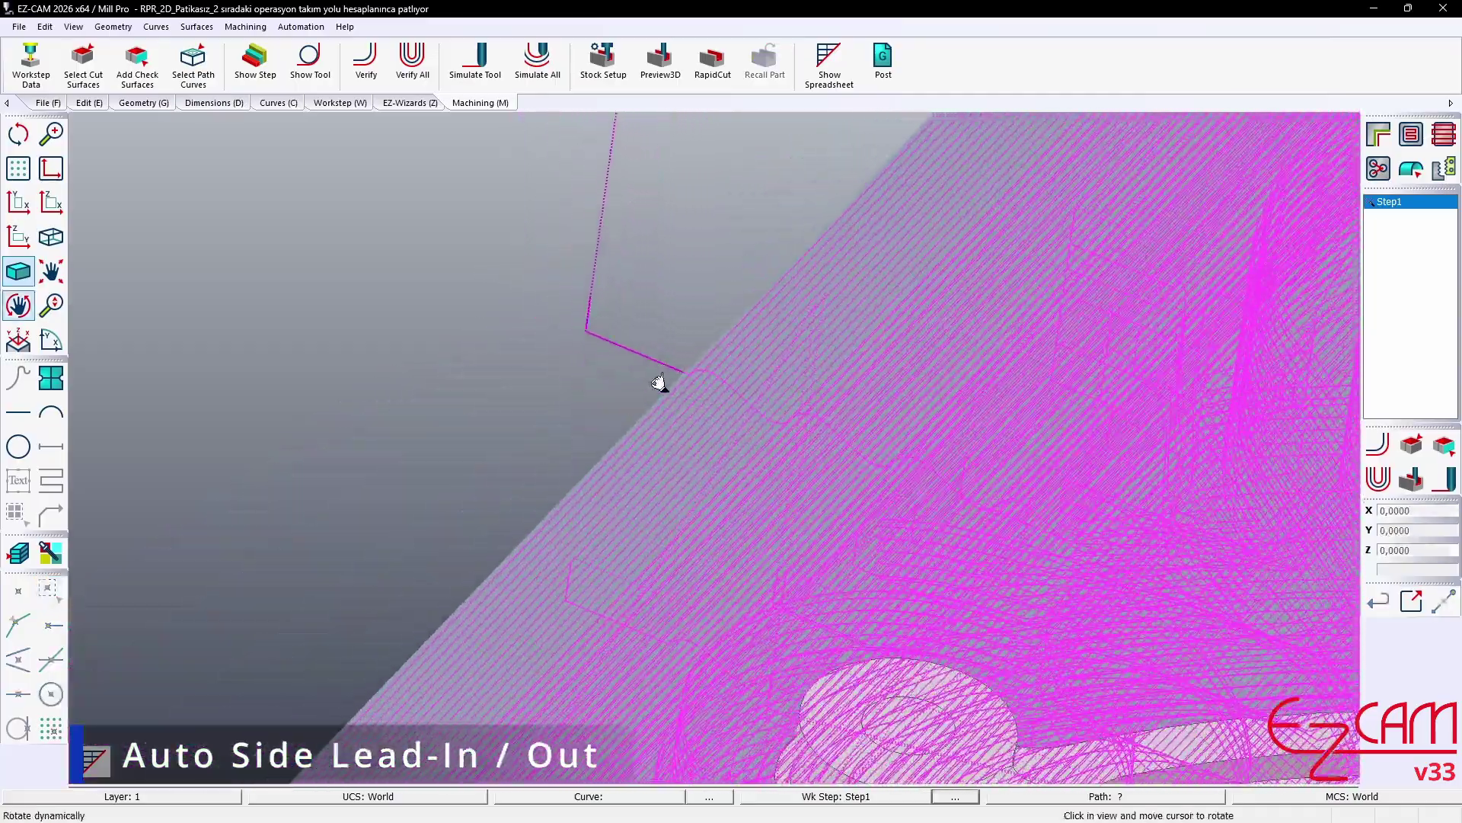
pyautogui.scroll(-5, 627, 317)
pyautogui.click(475, 65)
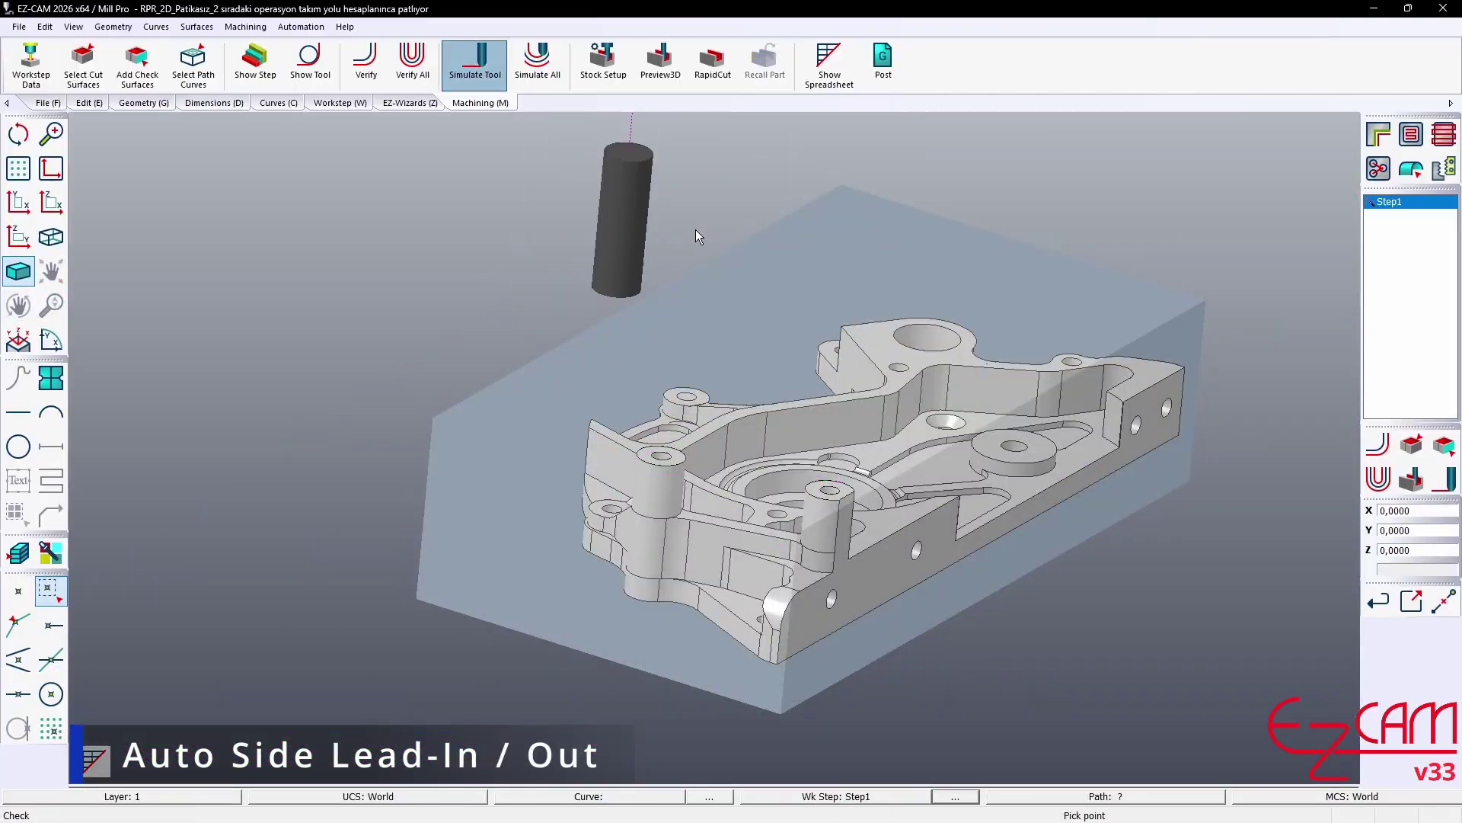
pyautogui.moveTo(727, 227); pyautogui.dragTo(705, 248)
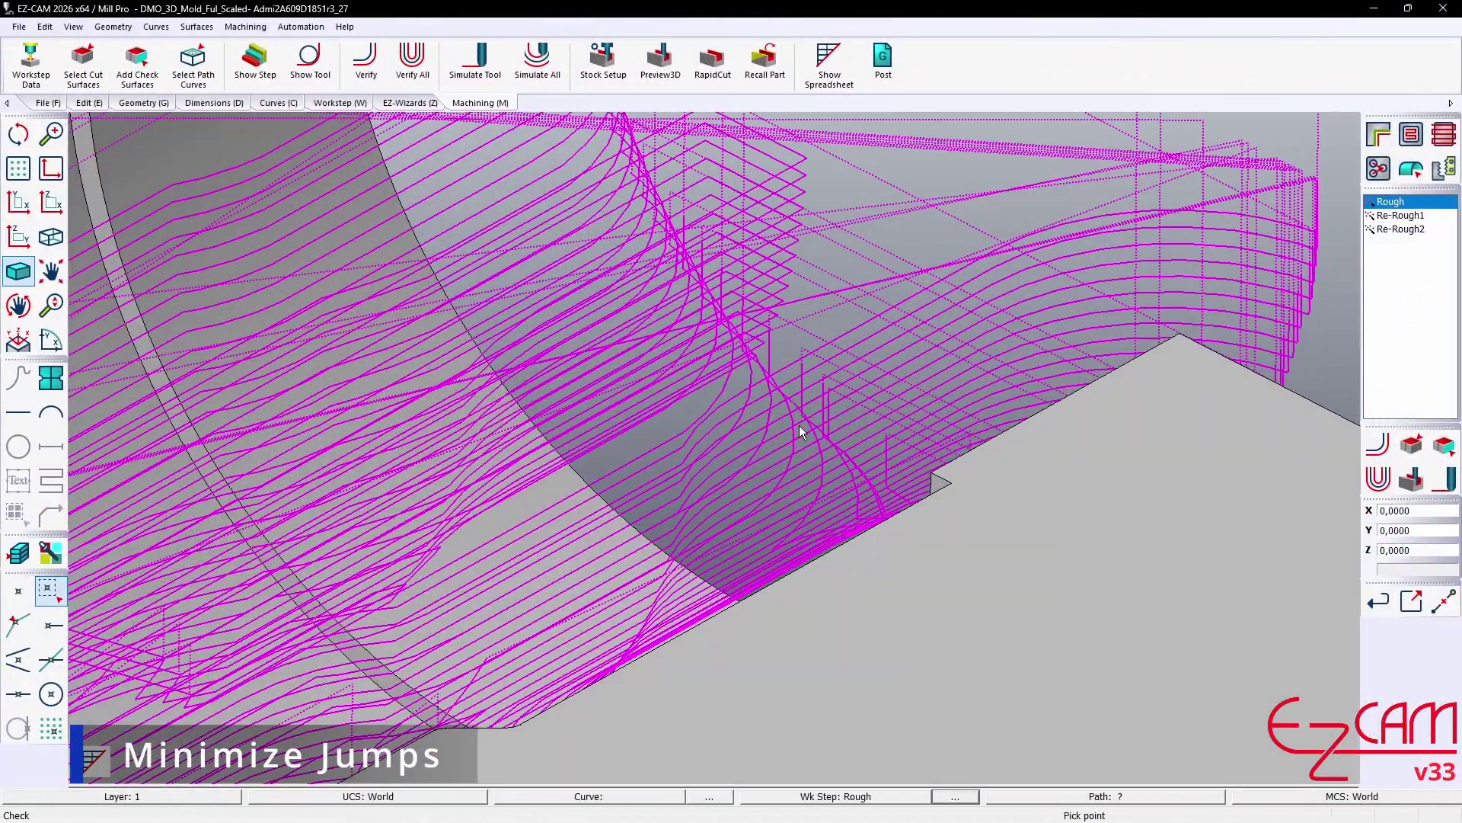
# - Apply the Simulation / Optimization Setup for the mold's roughing toolpaths
pyautogui.moveTo(798, 425); pyautogui.dragTo(843, 447)
pyautogui.scroll(3, 808, 394)
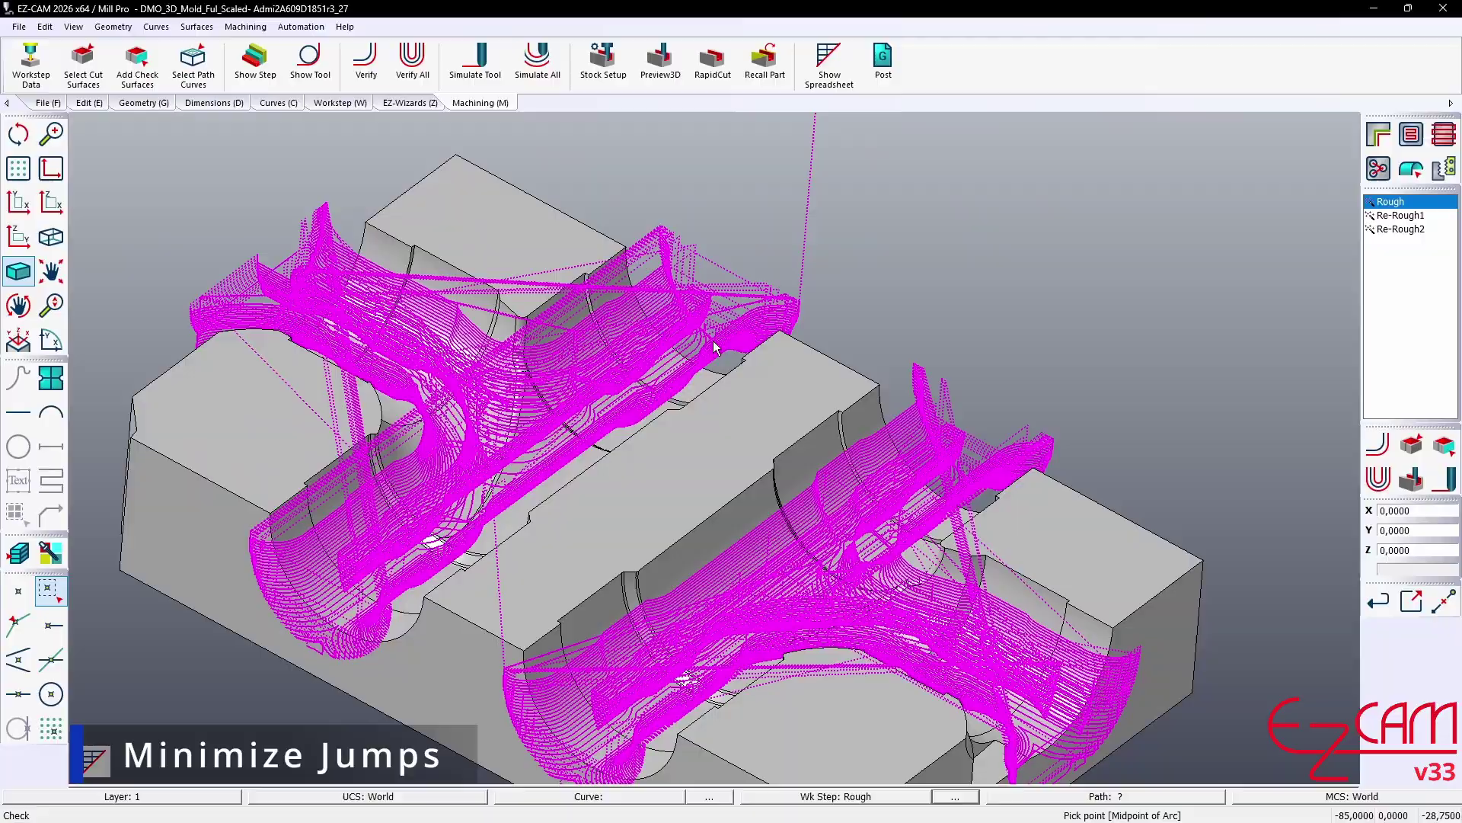
pyautogui.click(595, 70)
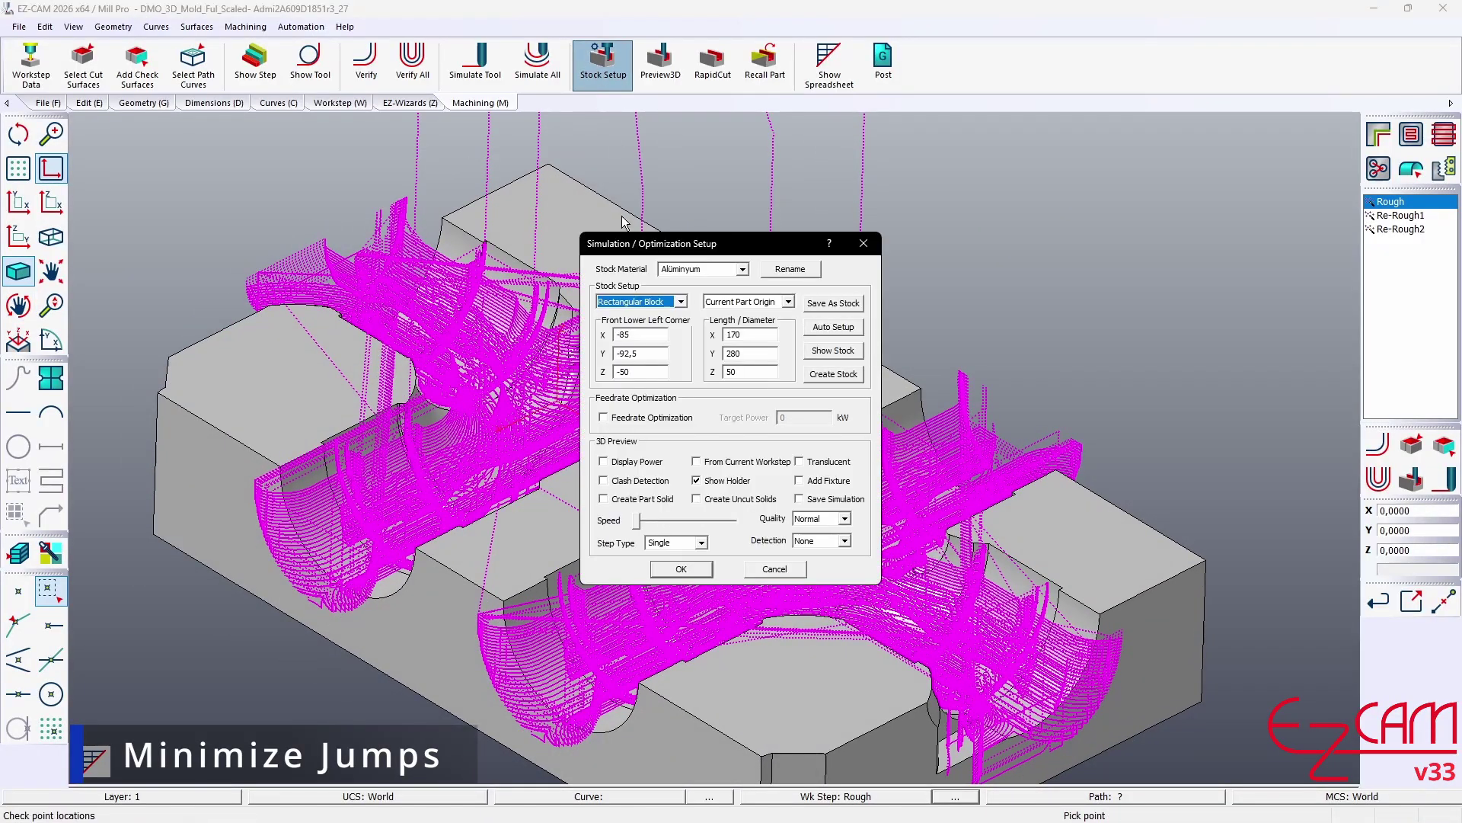
pyautogui.click(681, 569)
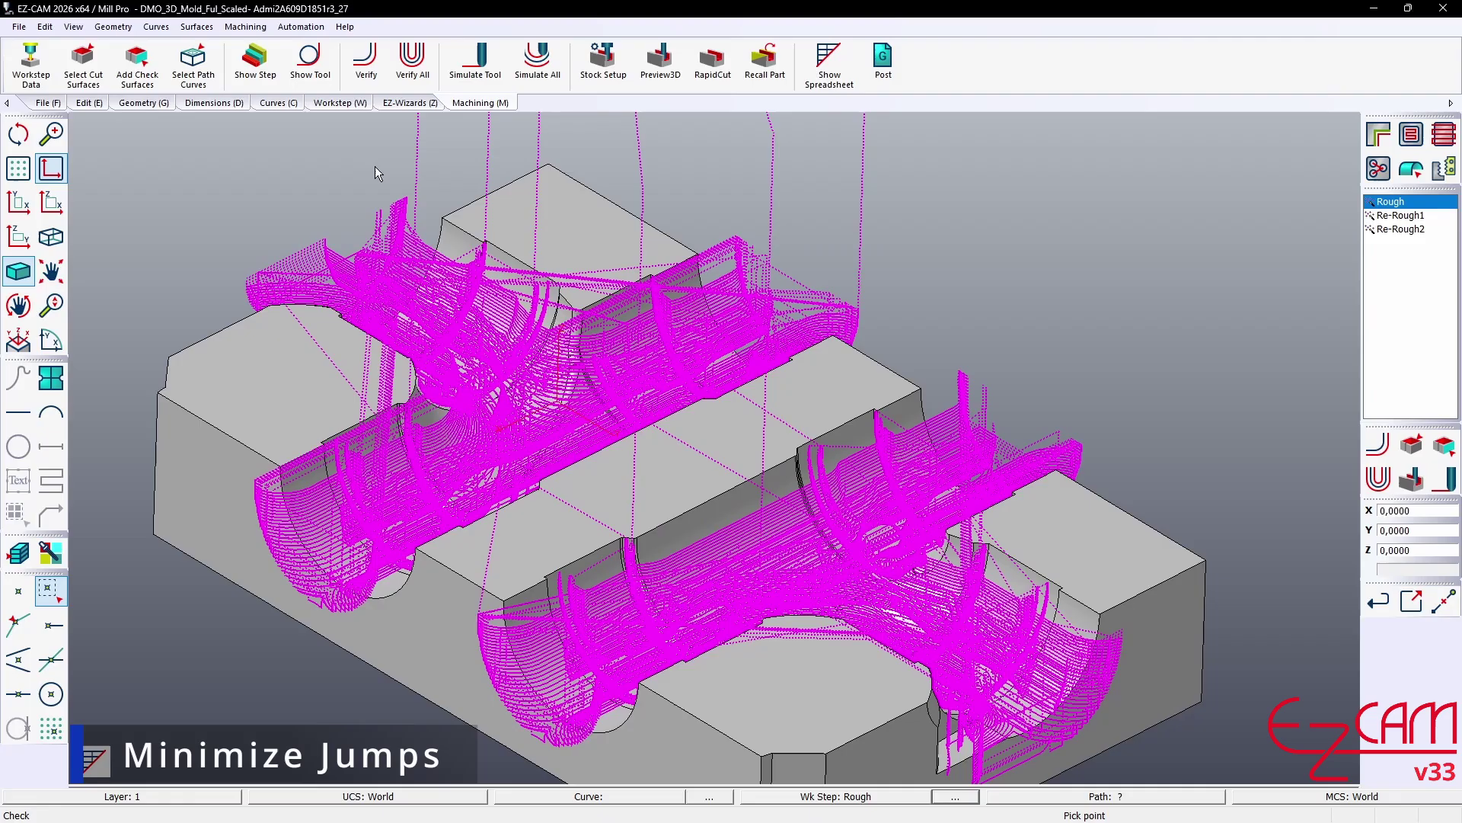
# - Hide the toolpaths and preview the mold stock being cut, then the second mold's steps
pyautogui.click(259, 85)
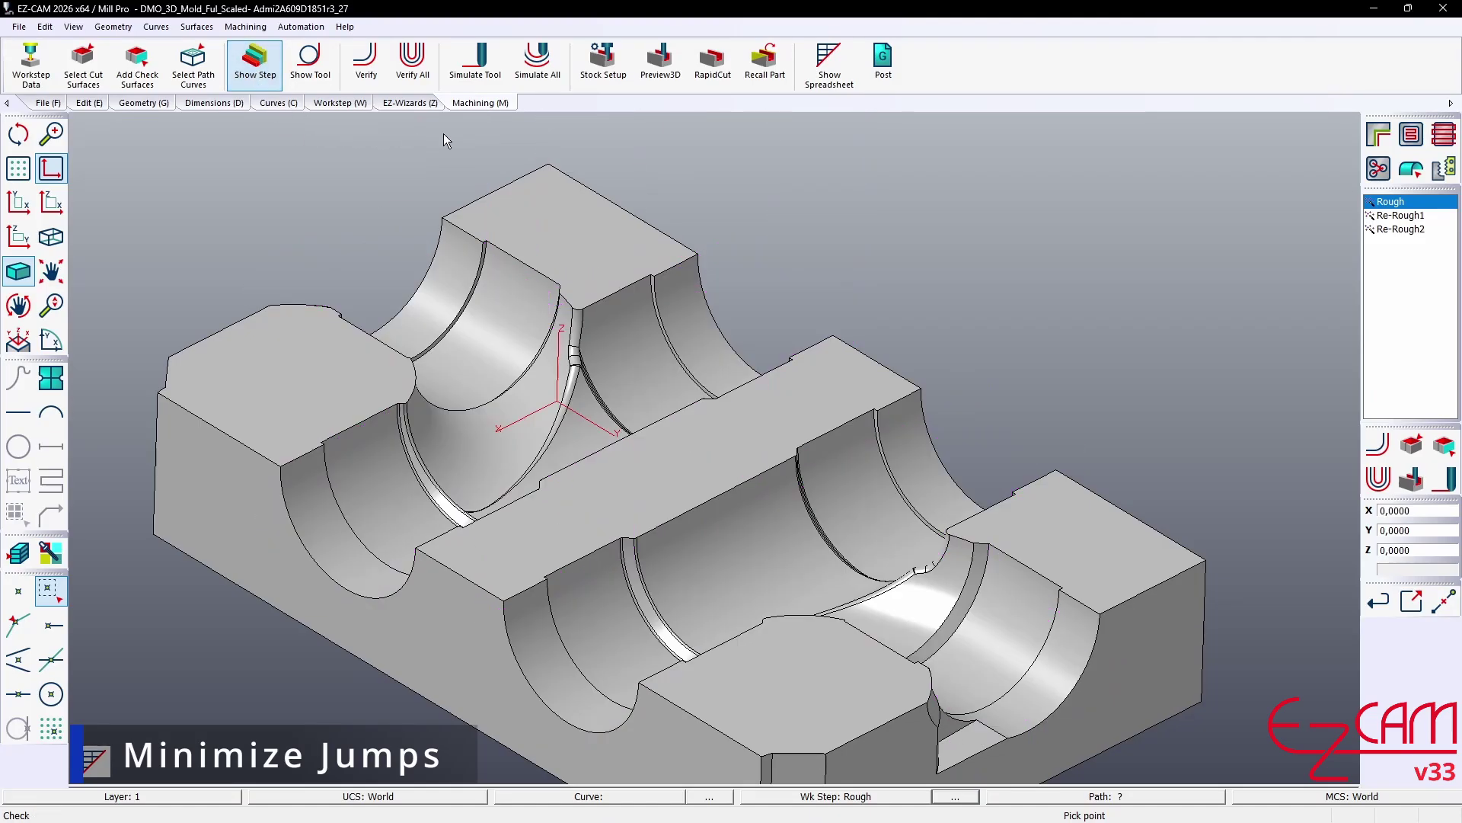
pyautogui.click(638, 79)
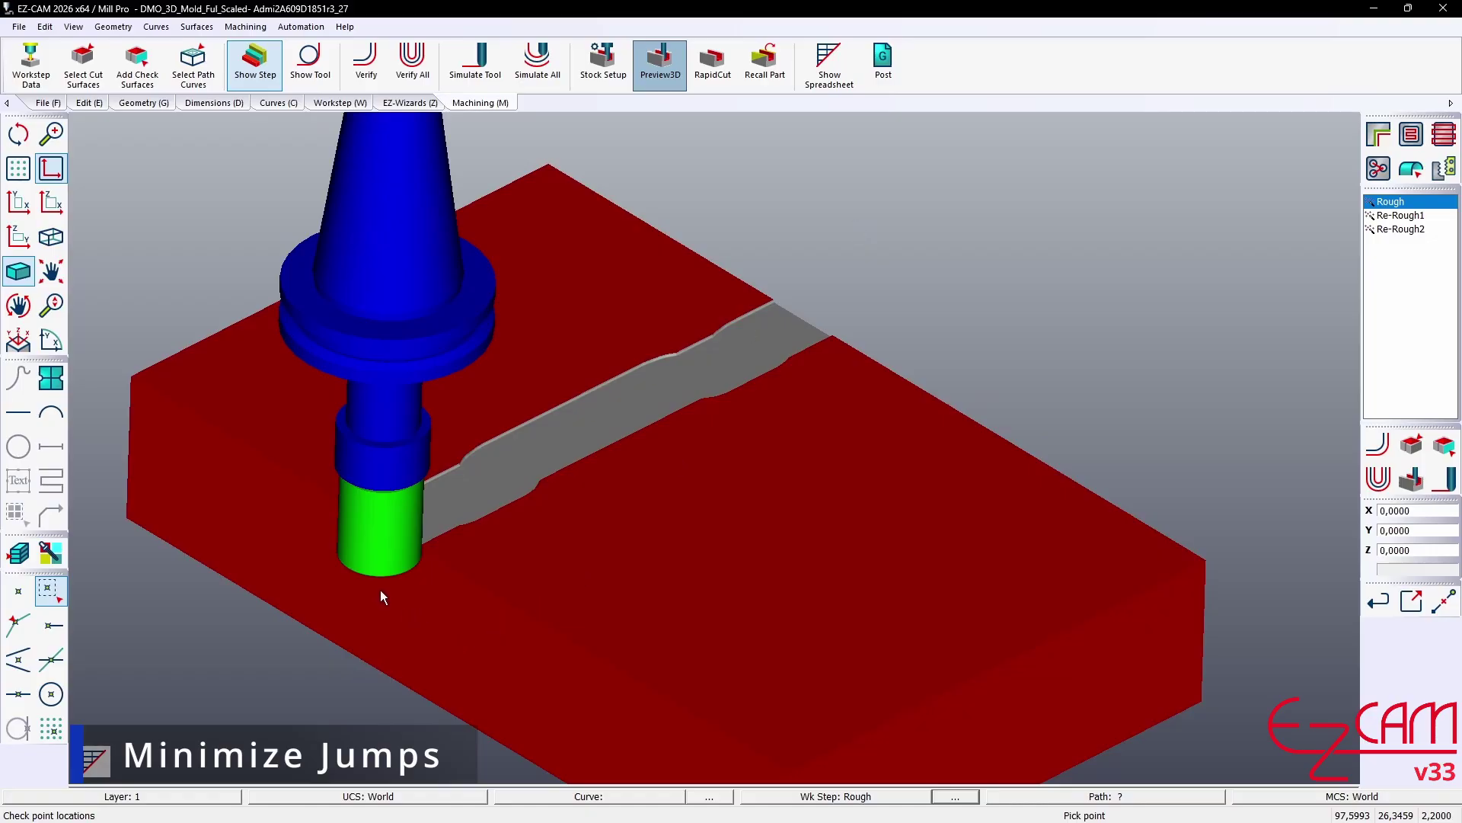
pyautogui.moveTo(381, 589); pyautogui.dragTo(402, 510, button='middle')
pyautogui.scroll(10, 401, 511)
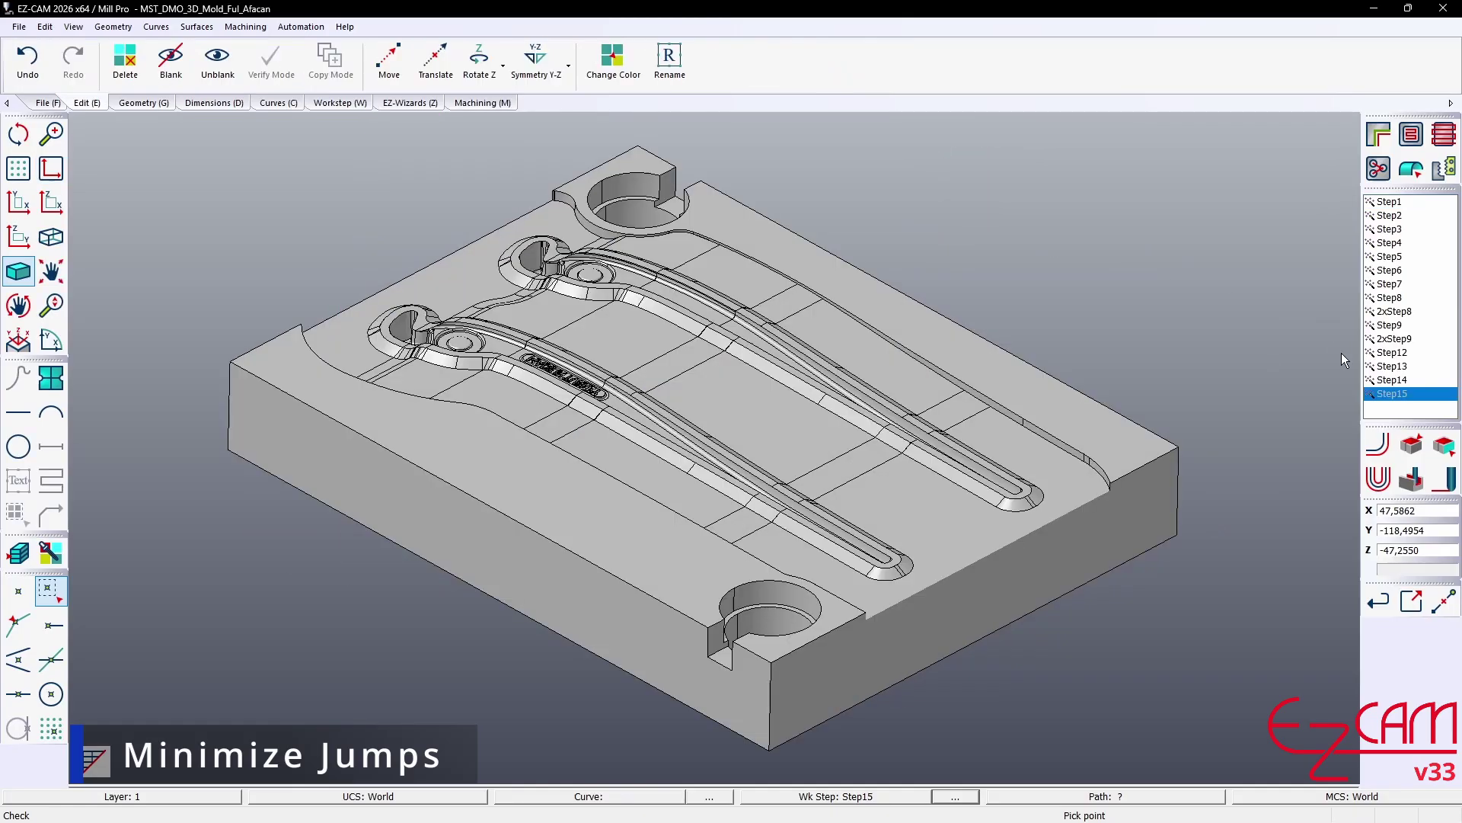
pyautogui.click(1380, 479)
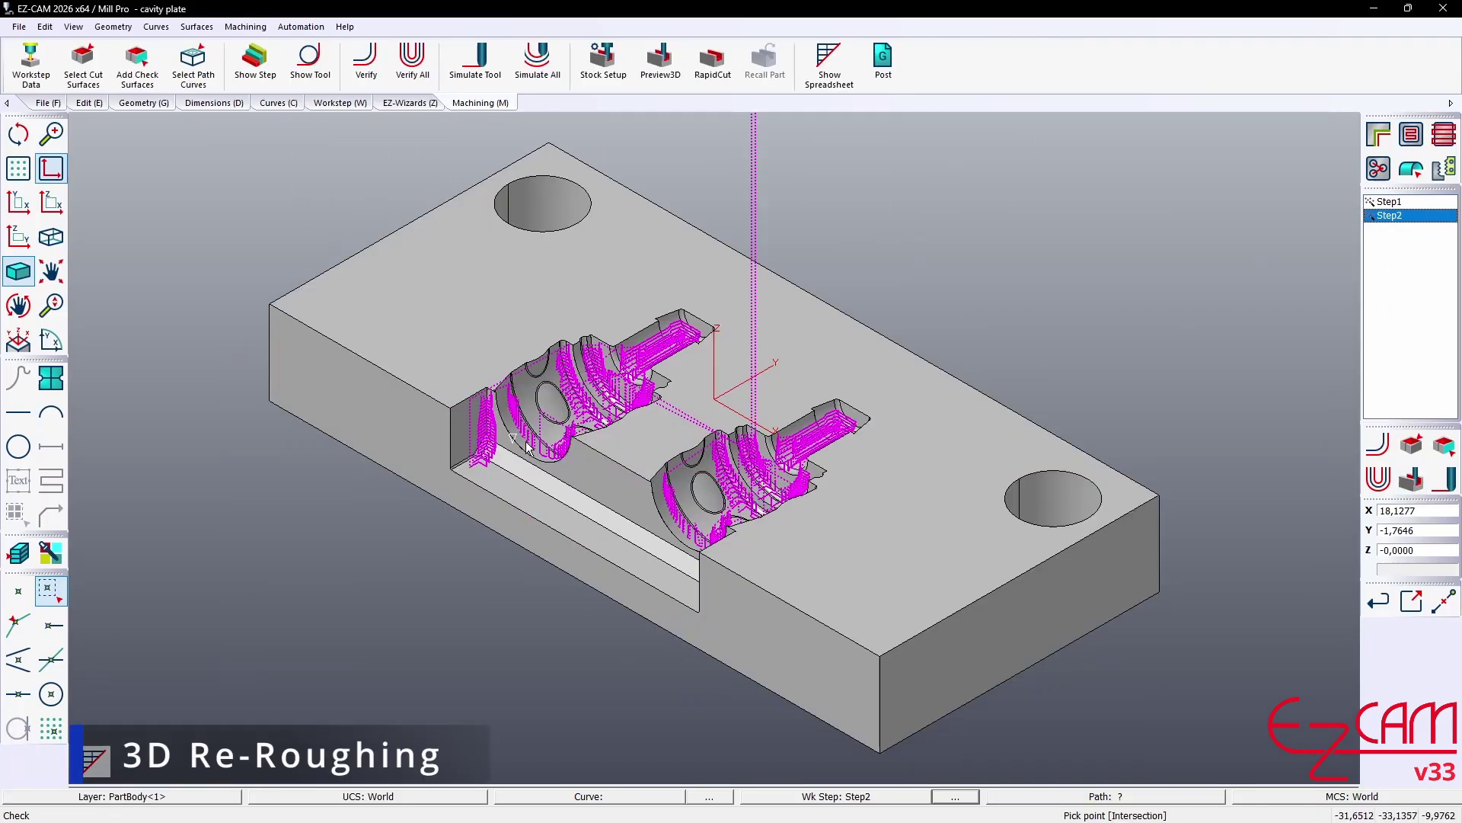
# - Zoom and orbit into the cavity plate's left pocket to inspect Step2's re-roughing toolpath
pyautogui.scroll(6, 526, 442)
pyautogui.moveTo(503, 358); pyautogui.dragTo(487, 364, button='middle')
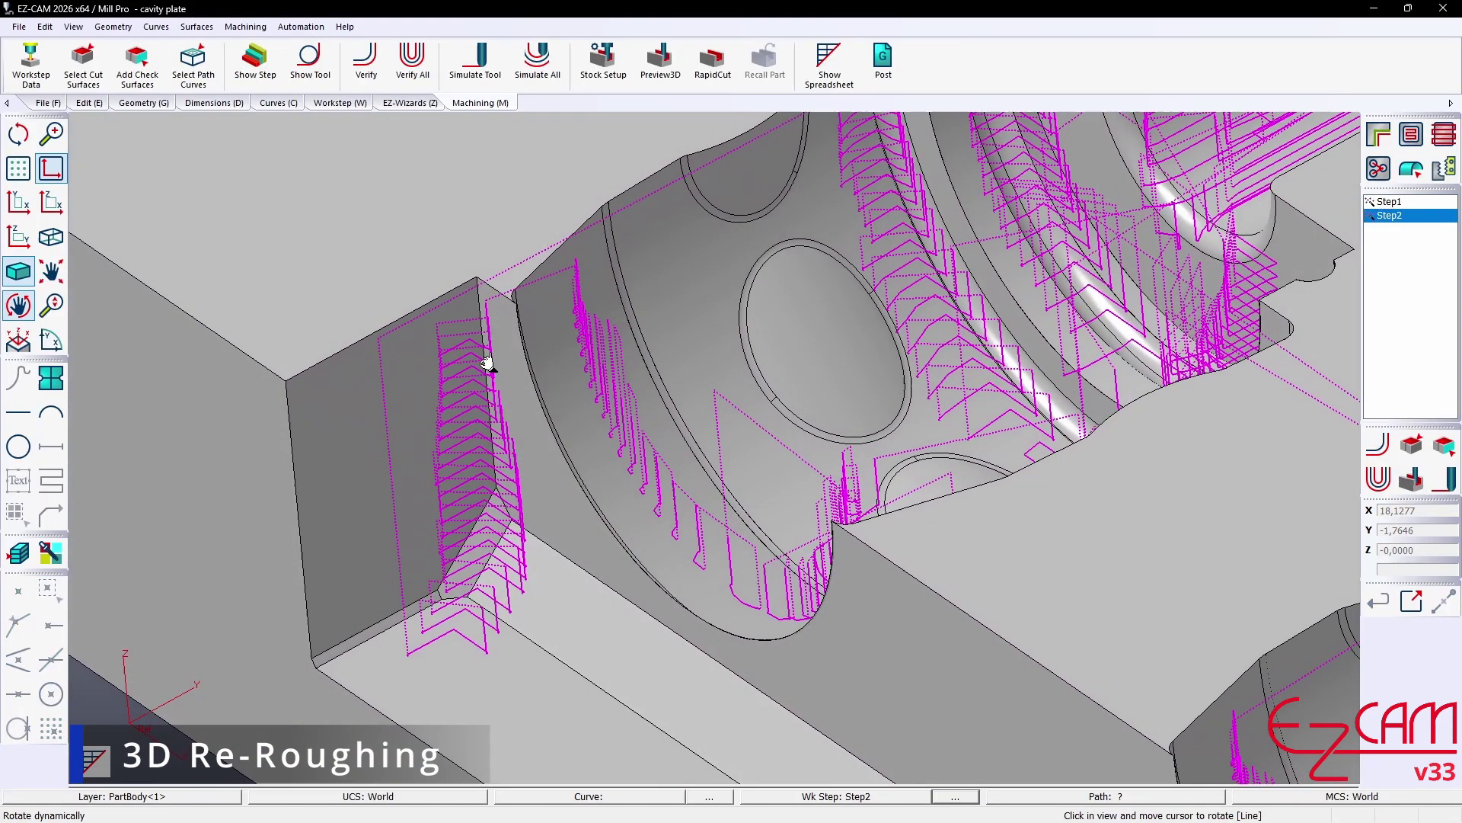
pyautogui.moveTo(487, 364); pyautogui.dragTo(521, 297)
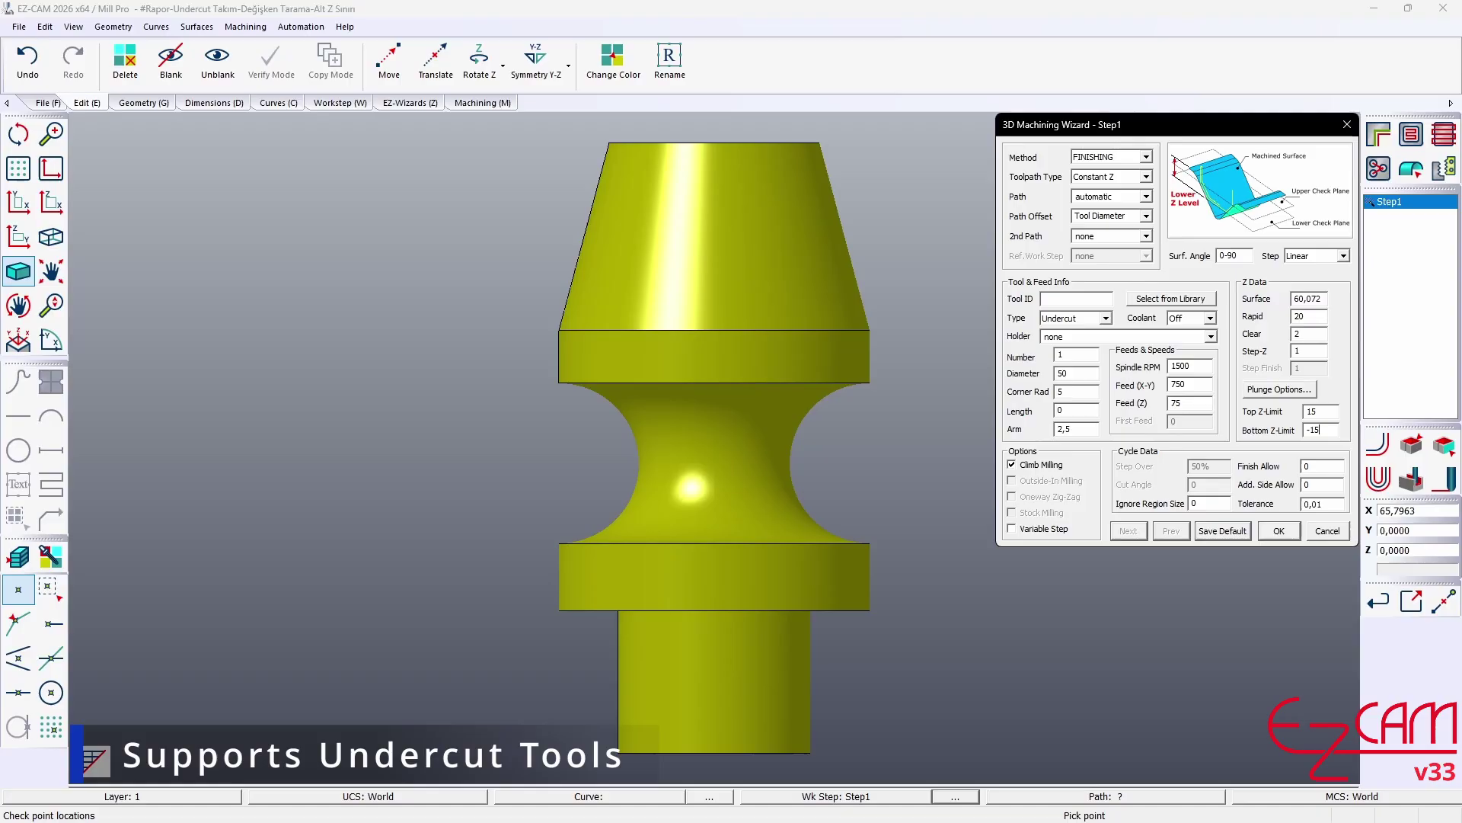
# - Accept the undercut Constant Z finishing step and zoom in on its inner-wall toolpath
pyautogui.click(1278, 533)
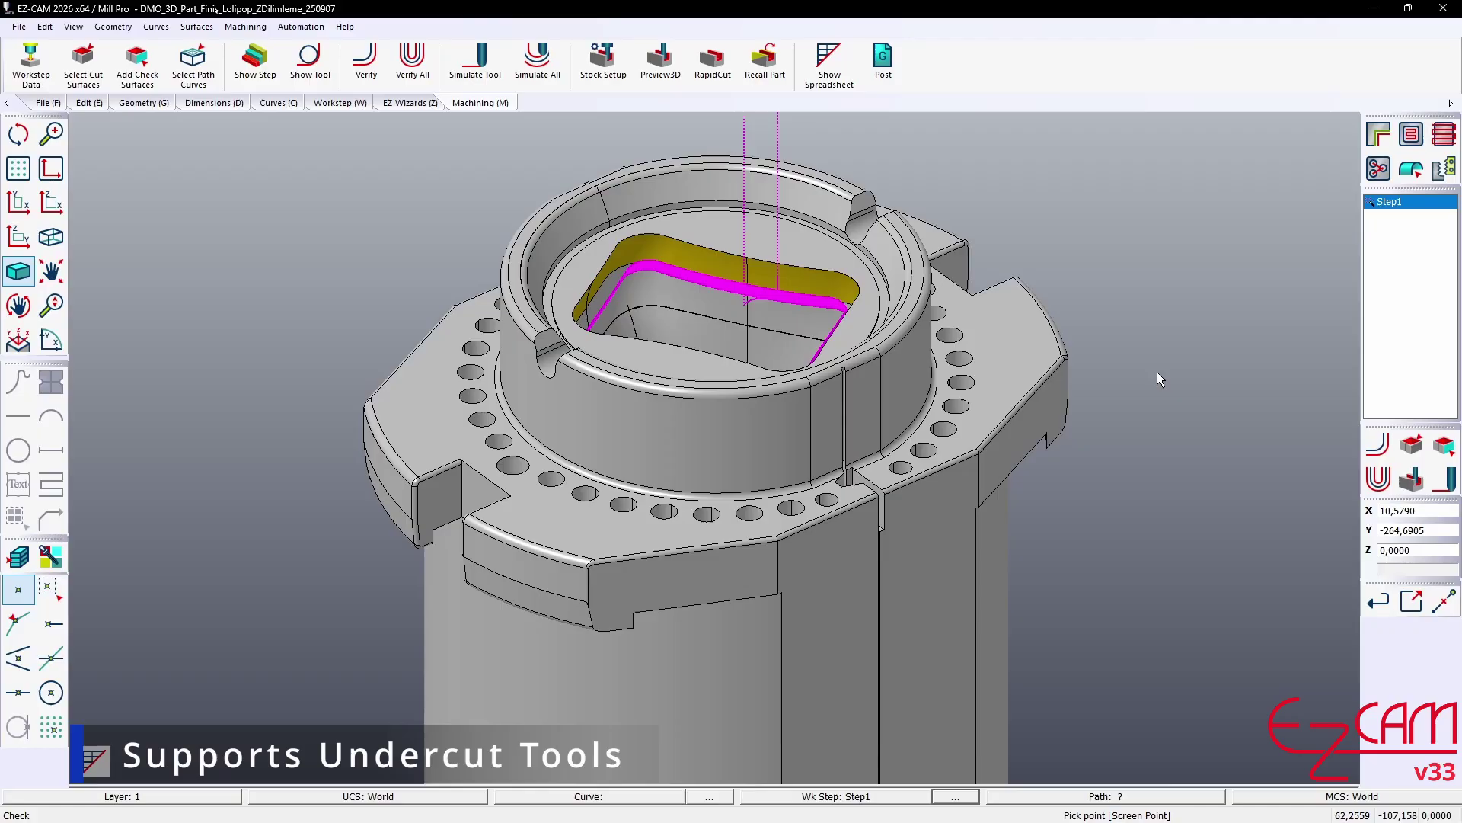
pyautogui.scroll(10, 763, 302)
pyautogui.scroll(2, 757, 295)
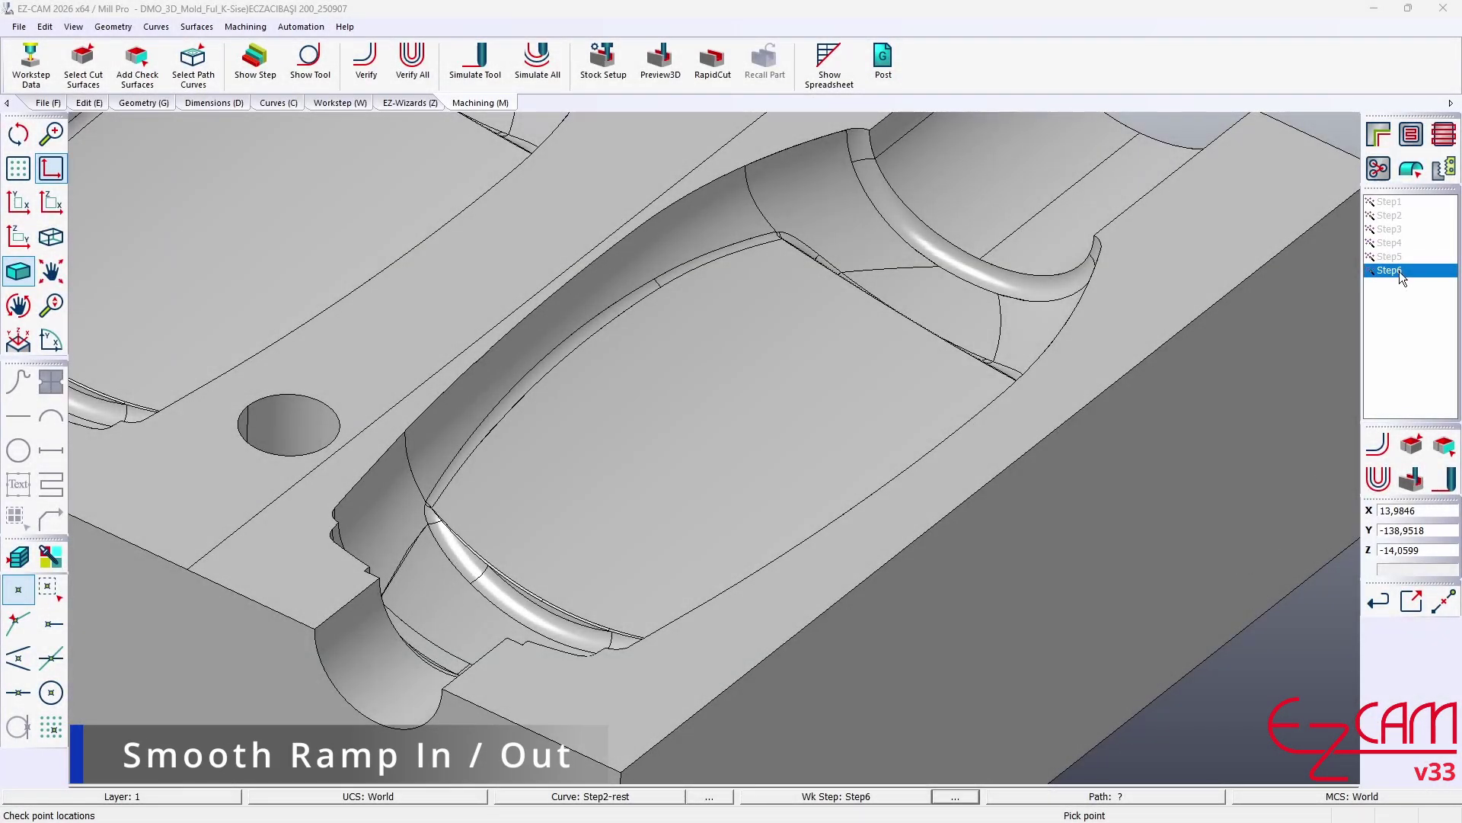
# - Set Step6's plunge to an In/Out ramp with In Radius 6 and regenerate the toolpath
pyautogui.doubleClick(1396, 271)
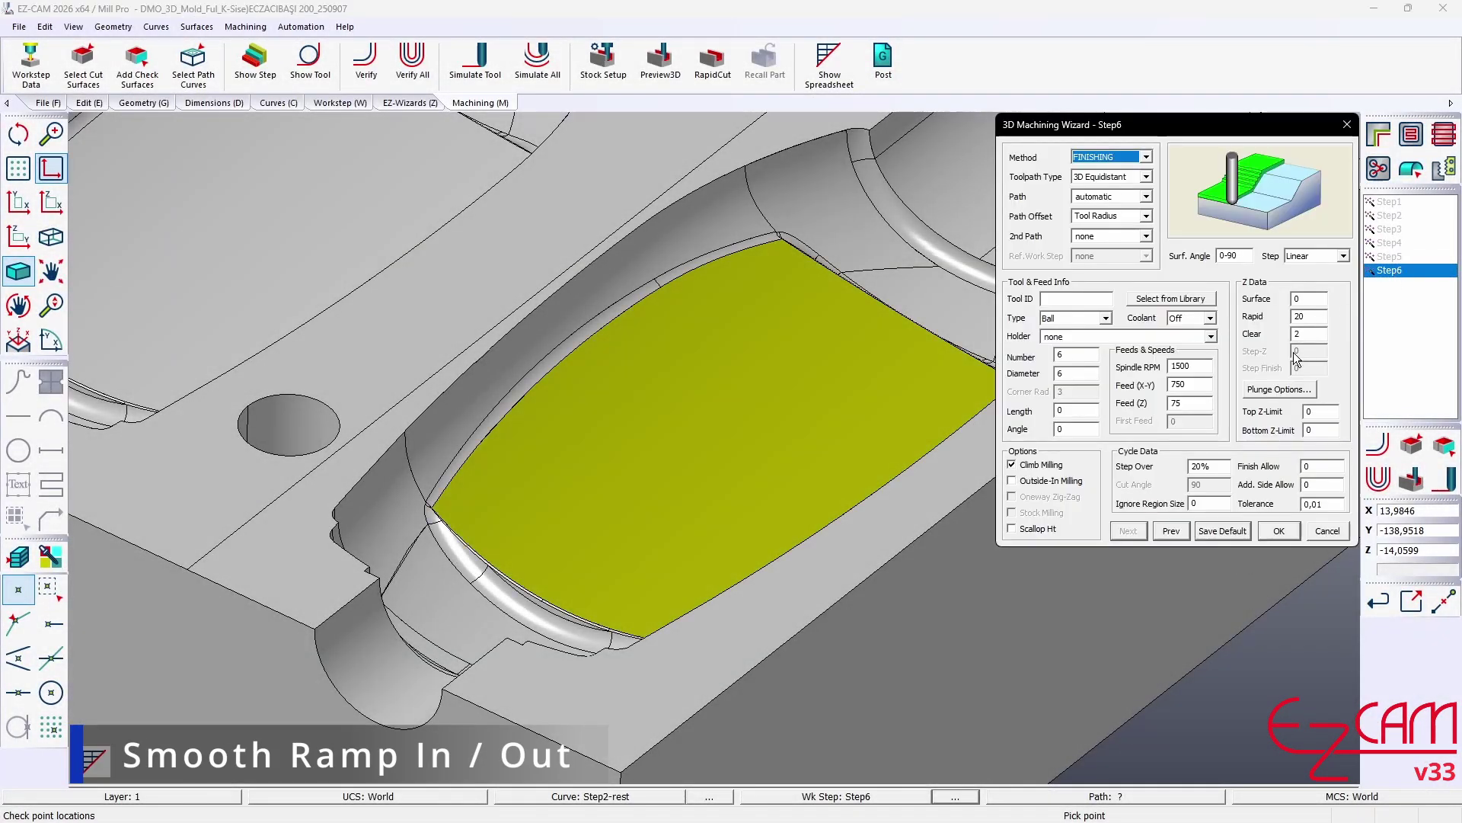
pyautogui.click(1272, 390)
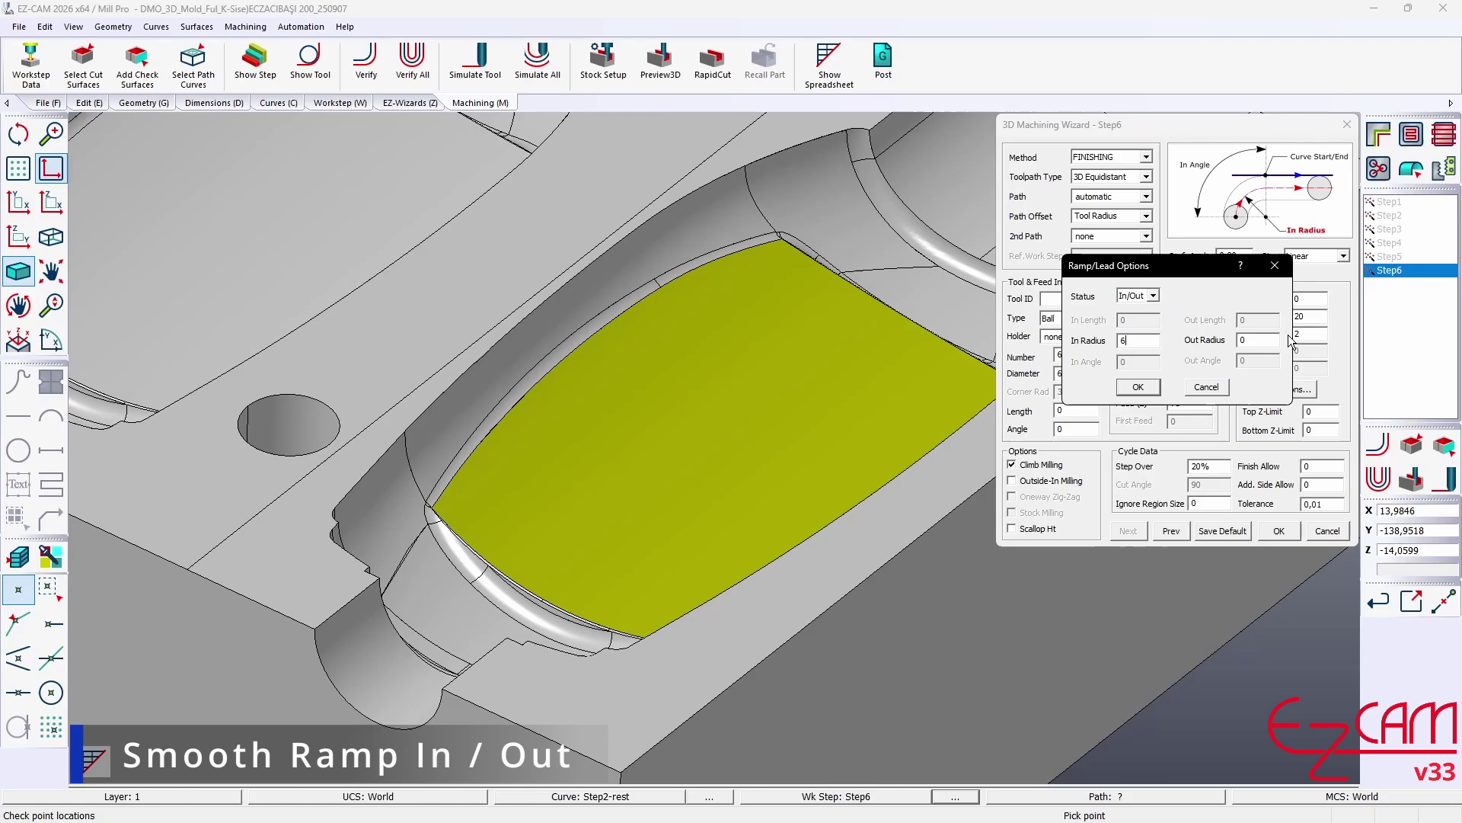
pyautogui.click(1138, 388)
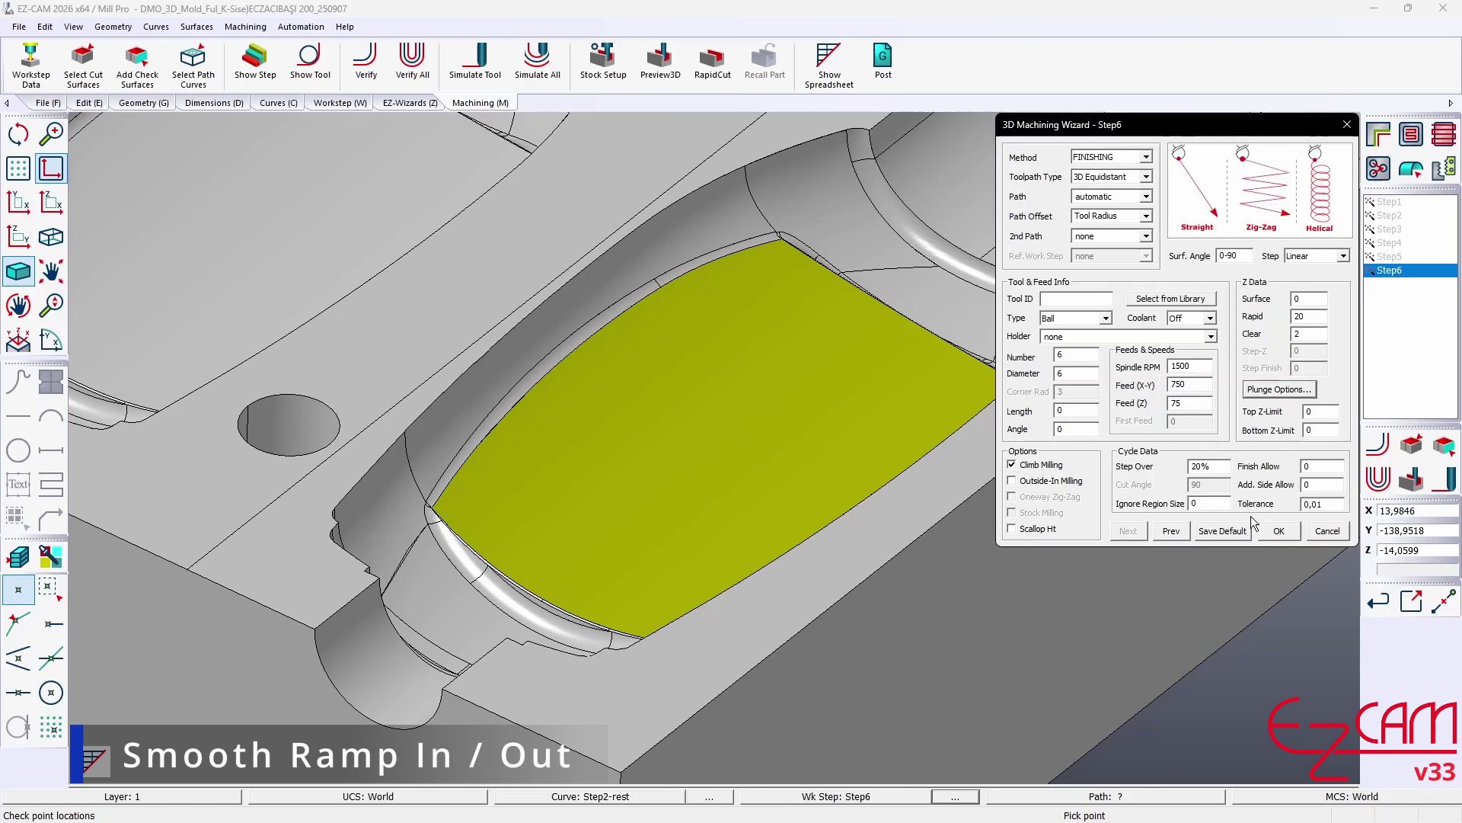
pyautogui.click(1279, 531)
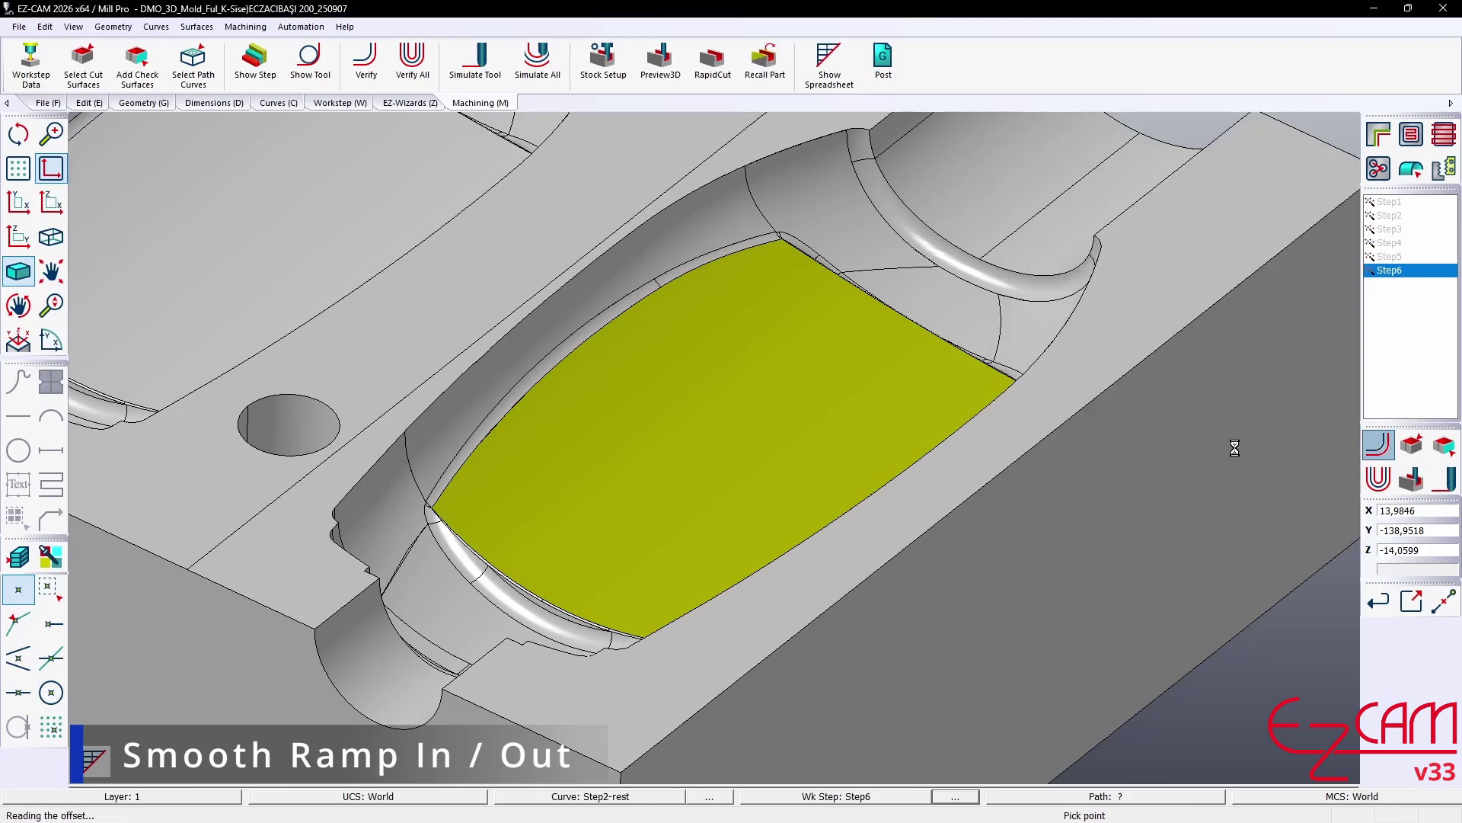
# - Simulate the tool along Step6's ramped finishing toolpath while rotating the mold view
pyautogui.scroll(5, 798, 405)
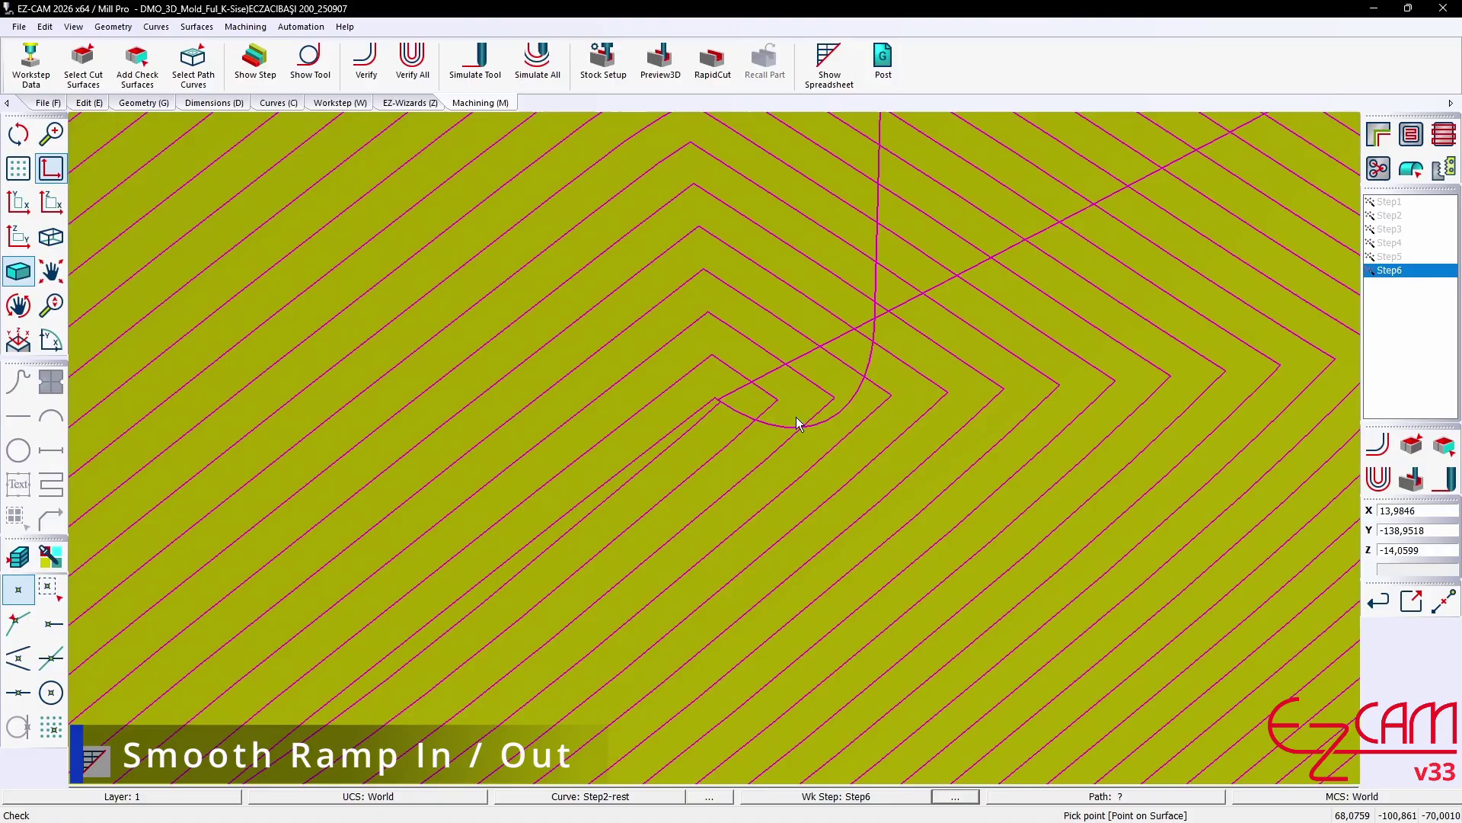
pyautogui.scroll(-5, 941, 330)
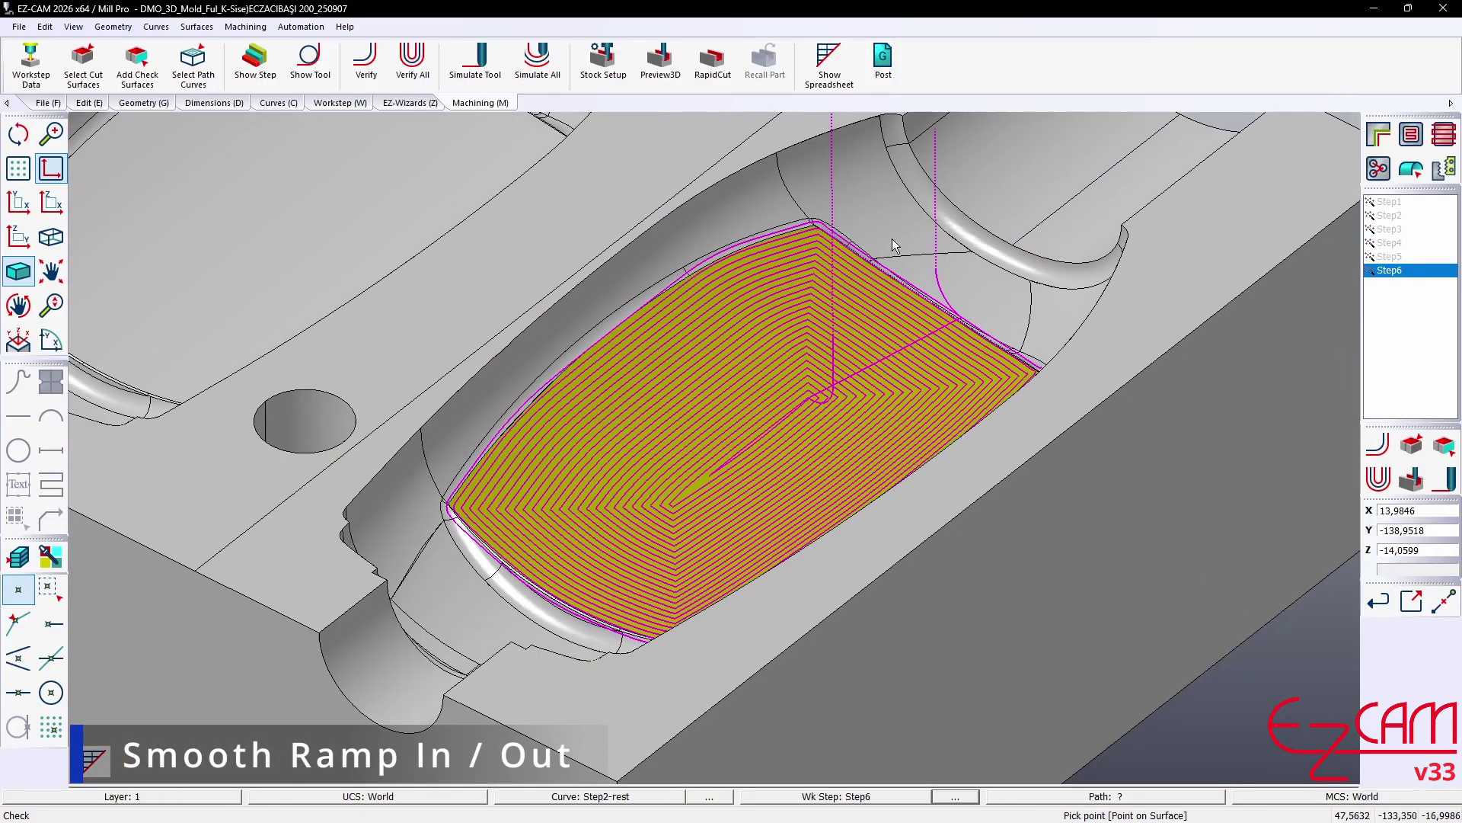
pyautogui.click(473, 75)
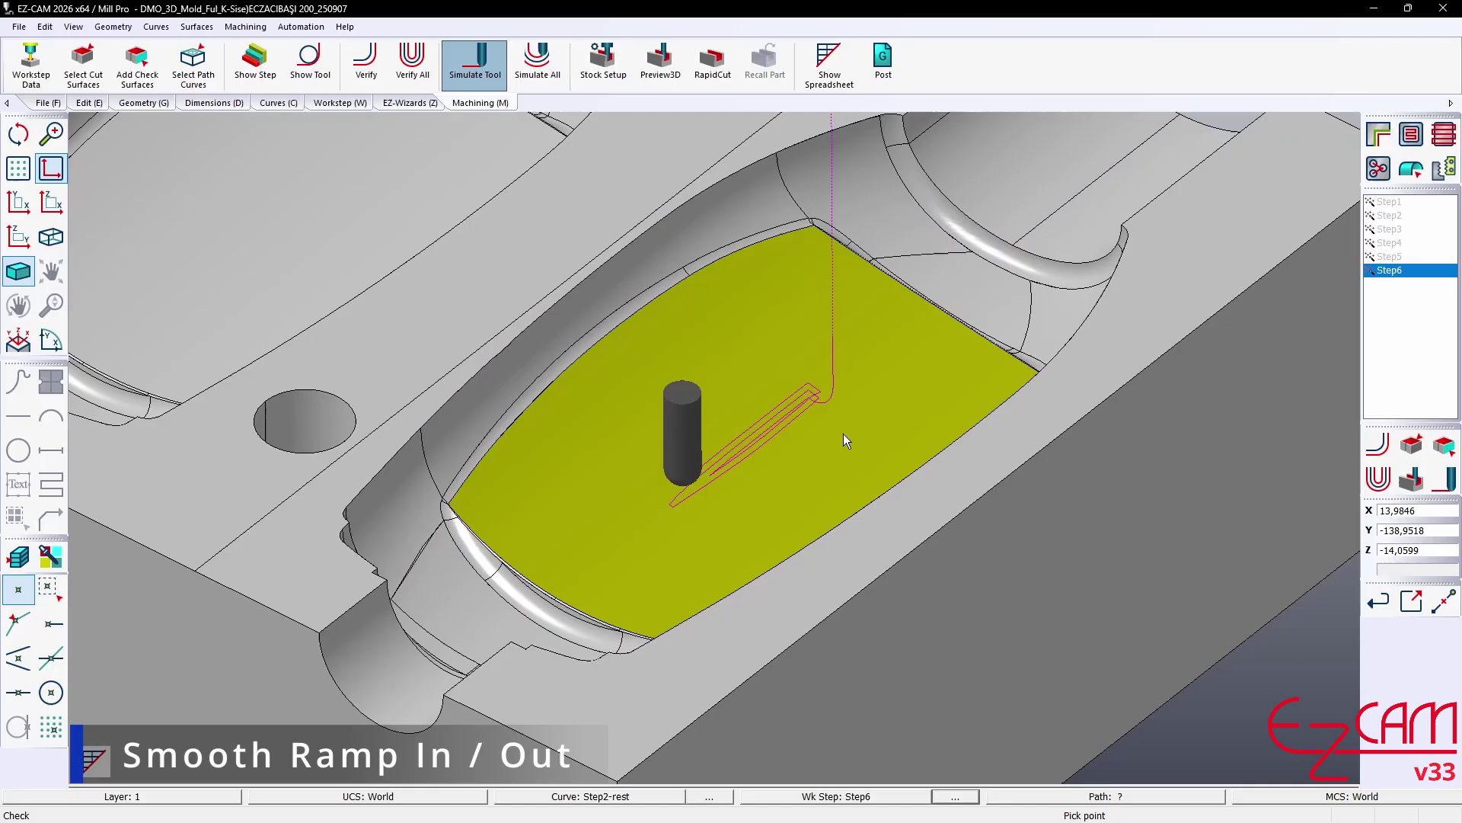
pyautogui.moveTo(843, 435); pyautogui.dragTo(906, 392, button='middle')
pyautogui.scroll(3, 887, 347)
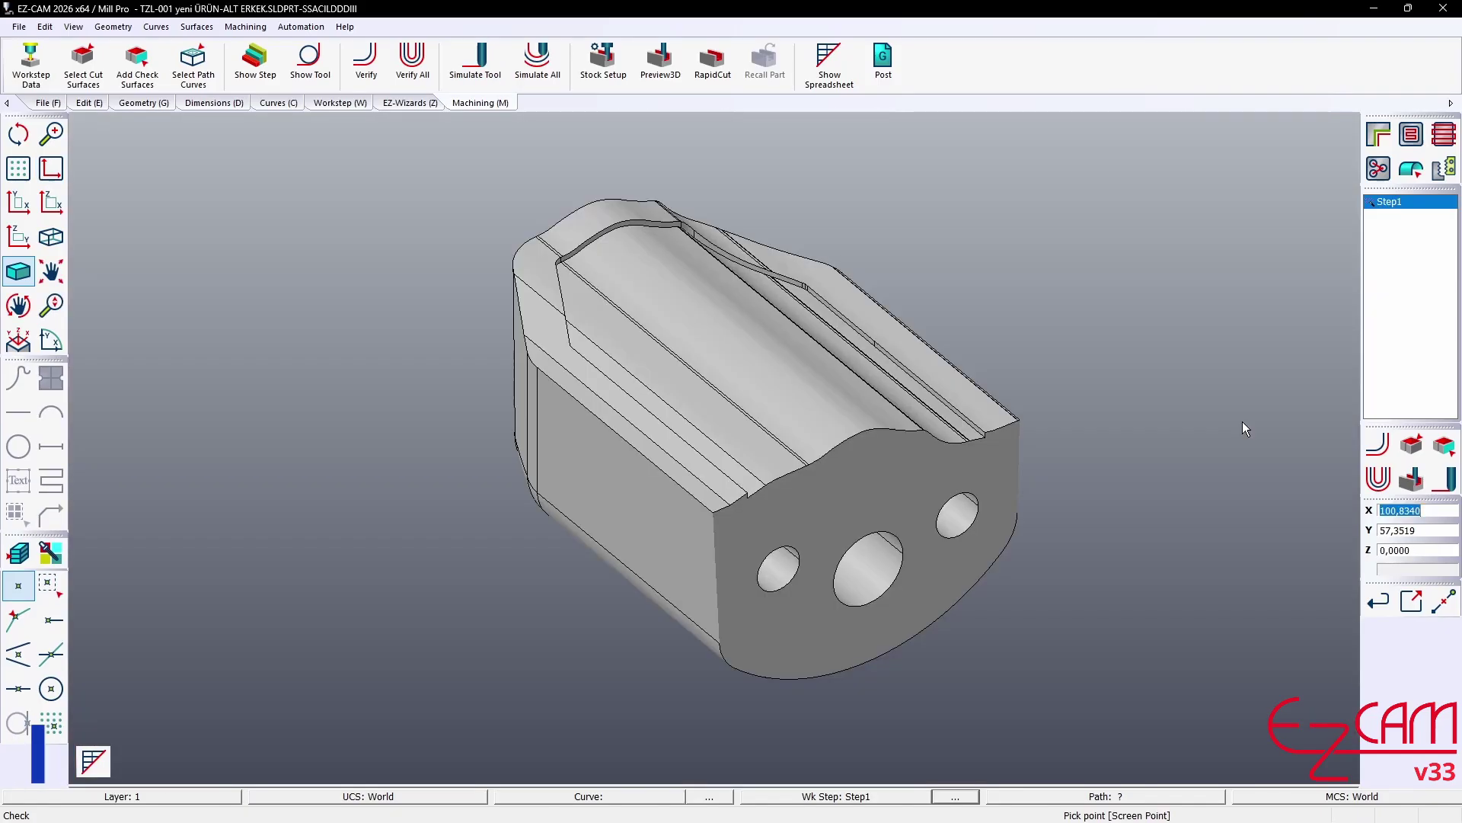
# - Set Step1's toolpath type to Spiral, generate it and rotate to inspect the result
pyautogui.click(1387, 203)
pyautogui.doubleClick(1387, 203)
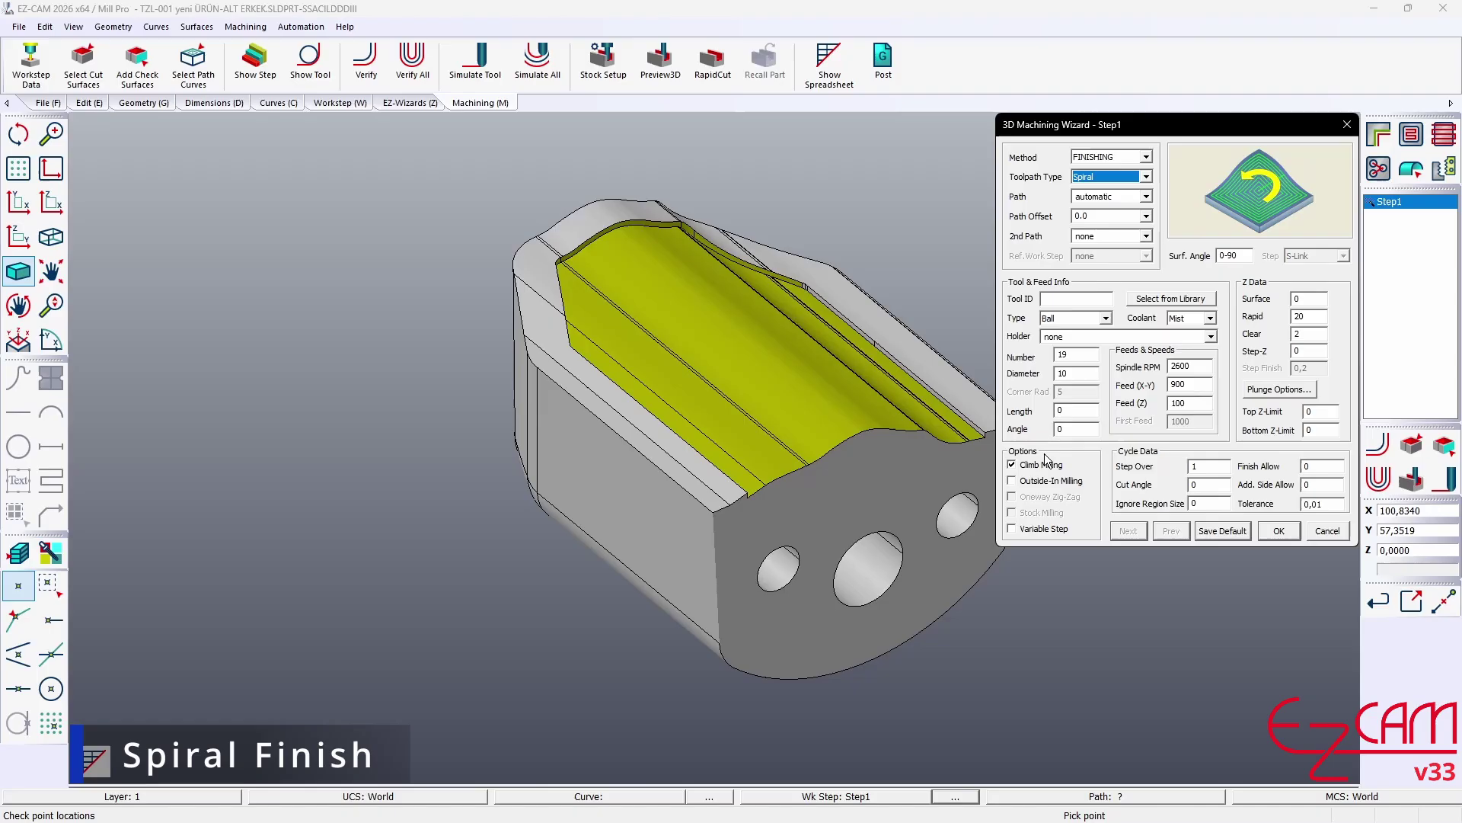
pyautogui.click(1278, 531)
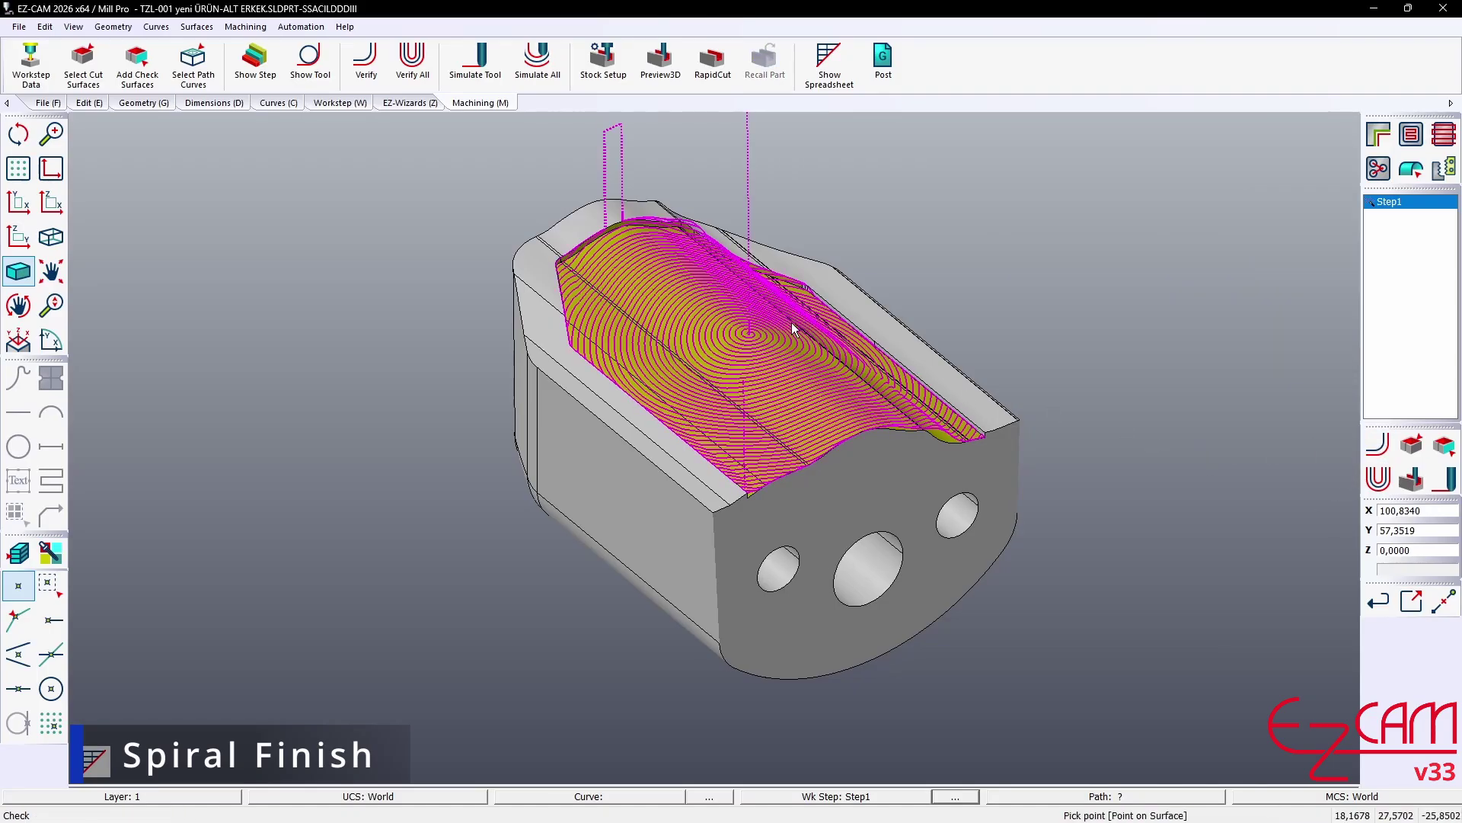
pyautogui.moveTo(792, 322); pyautogui.dragTo(838, 328, button='middle')
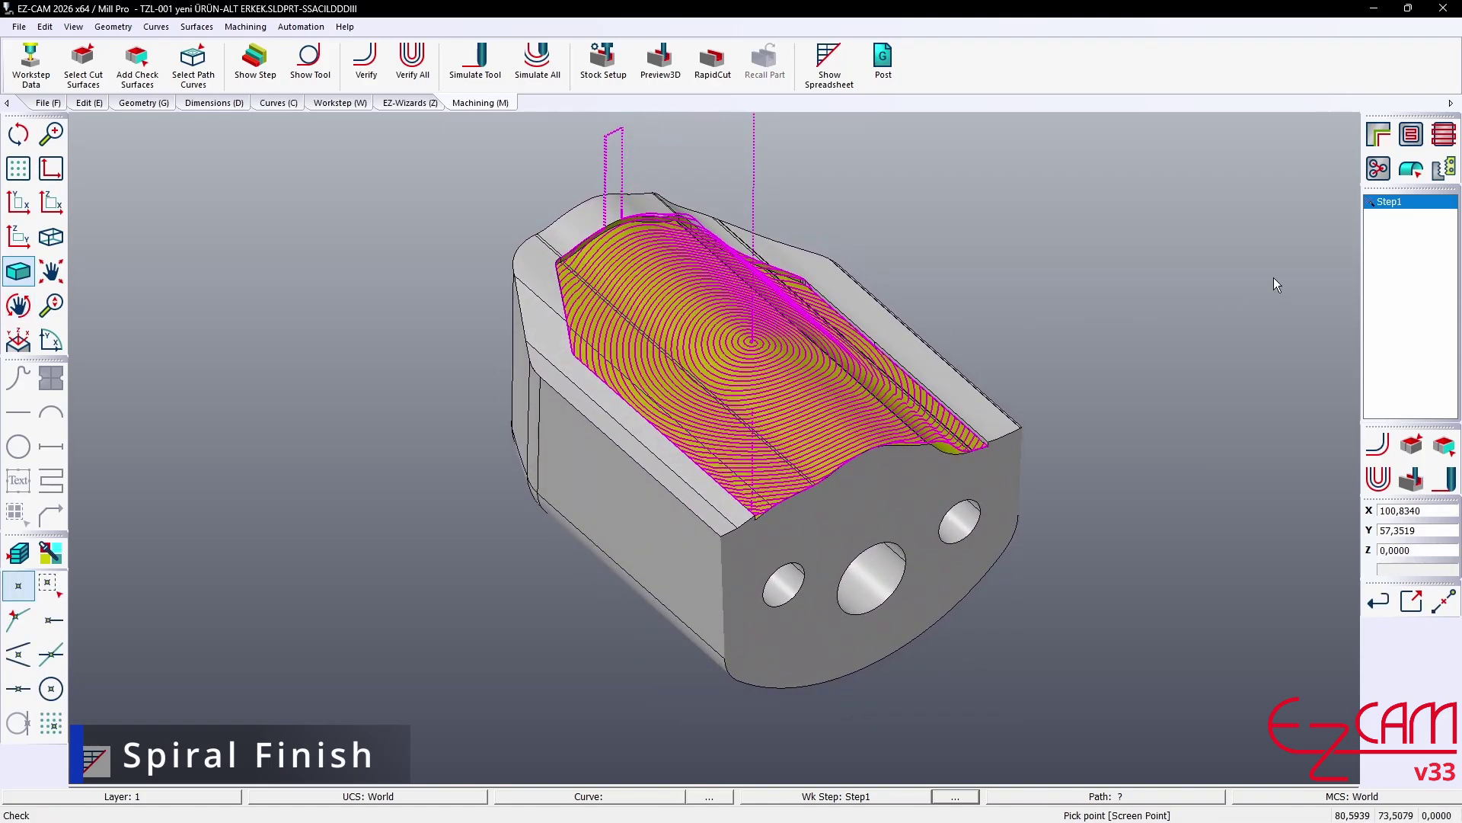
# - Enable Variable Step on Step1 and regenerate the spiral toolpath, inspecting it close up
pyautogui.doubleClick(1406, 202)
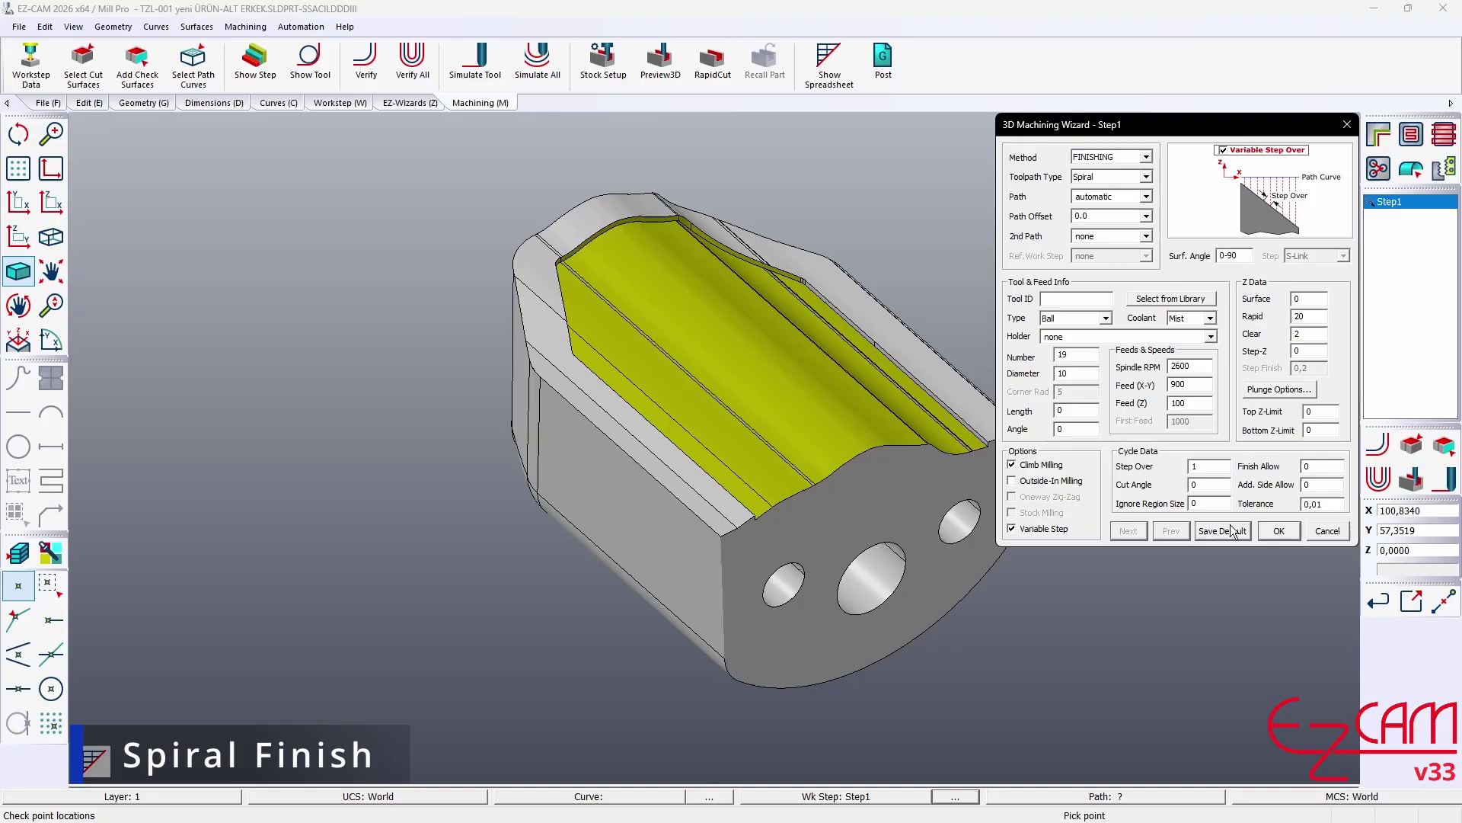
pyautogui.click(1279, 531)
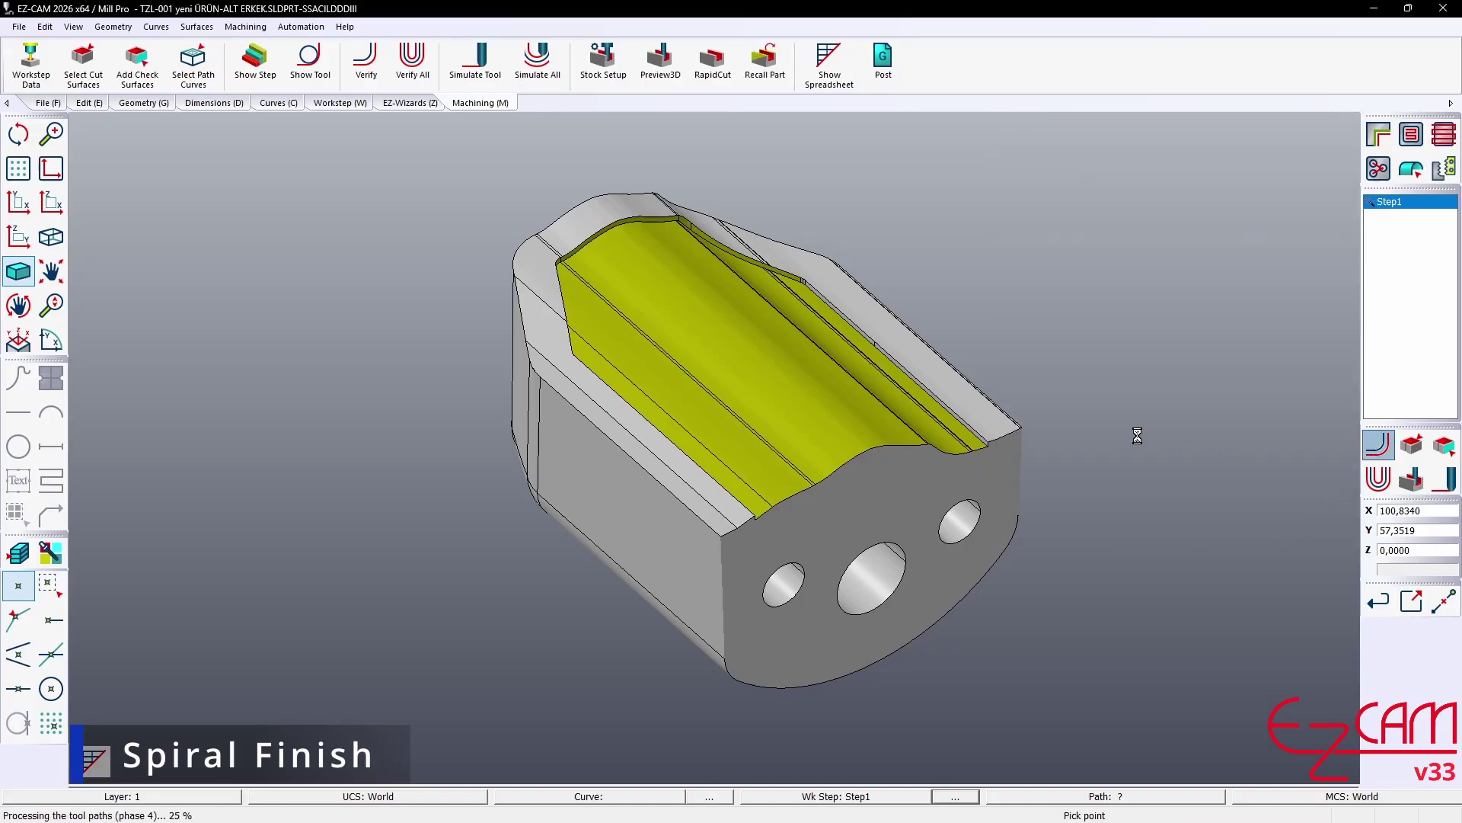
pyautogui.scroll(5, 783, 326)
pyautogui.moveTo(798, 324)
pyautogui.mouseDown(button='middle')
pyautogui.moveTo(762, 396)
pyautogui.moveTo(764, 310)
pyautogui.moveTo(794, 318)
pyautogui.mouseUp(button='middle')
pyautogui.scroll(-3, 762, 396)
pyautogui.scroll(-3, 794, 319)
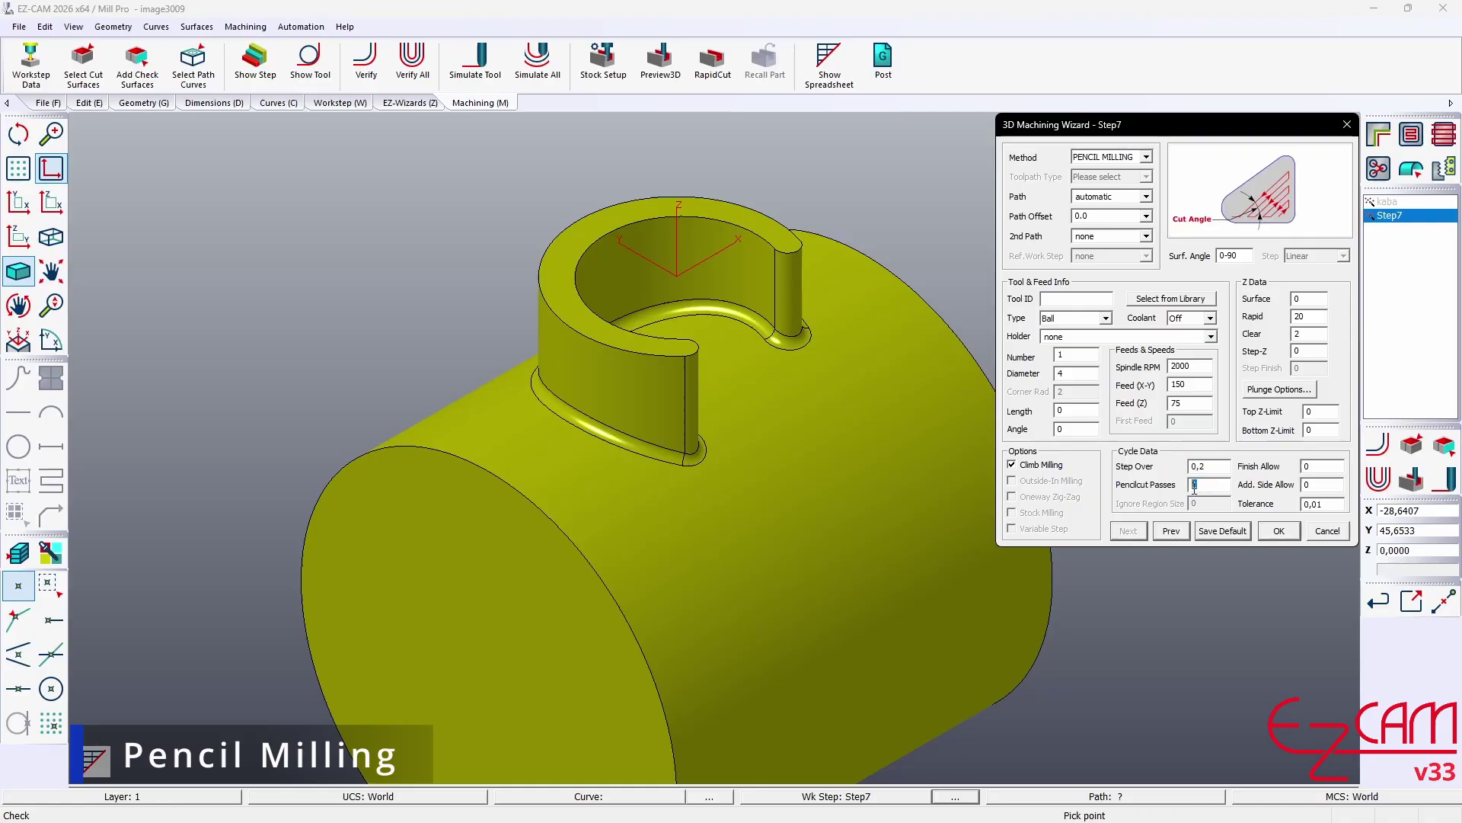
# - Confirm Step7's Pencil Milling with Step Over 0.2 and the edited Pencilcut Passes
pyautogui.click(1280, 531)
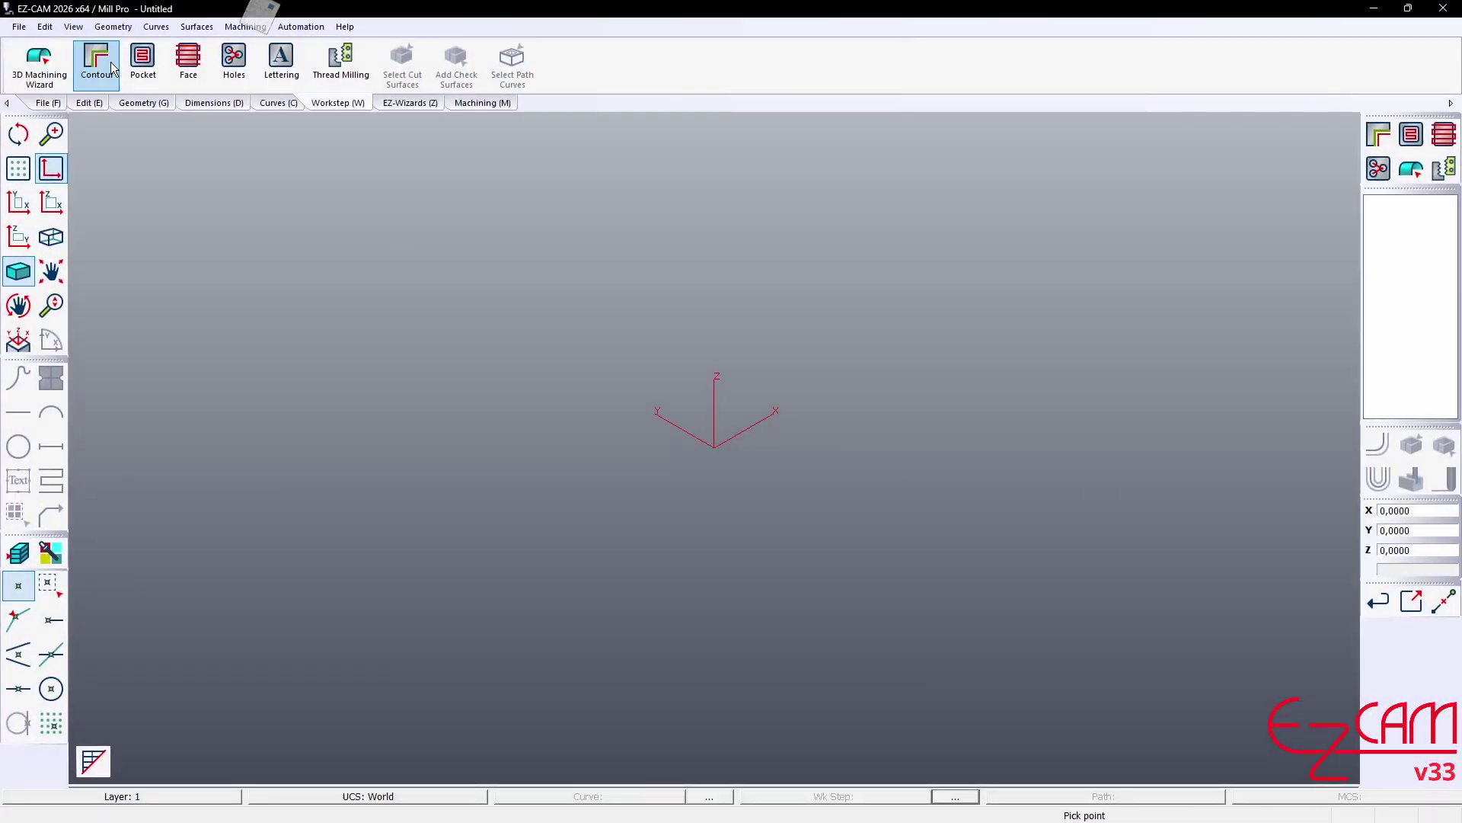
# - Browse the contour, pocket, face, holes and thread milling operation settings
pyautogui.click(112, 67)
pyautogui.click(143, 61)
pyautogui.click(188, 61)
pyautogui.click(234, 61)
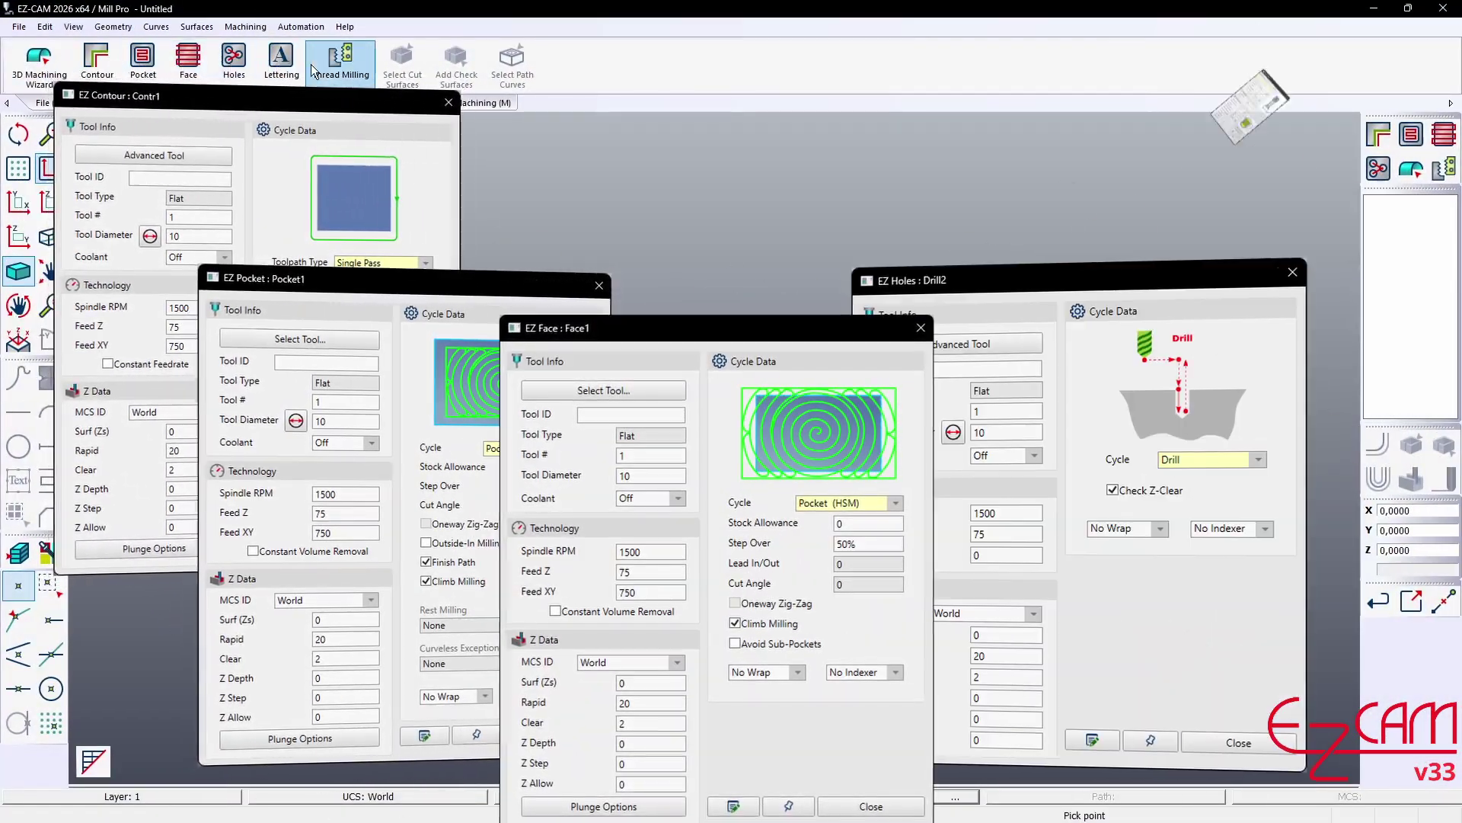
pyautogui.click(312, 64)
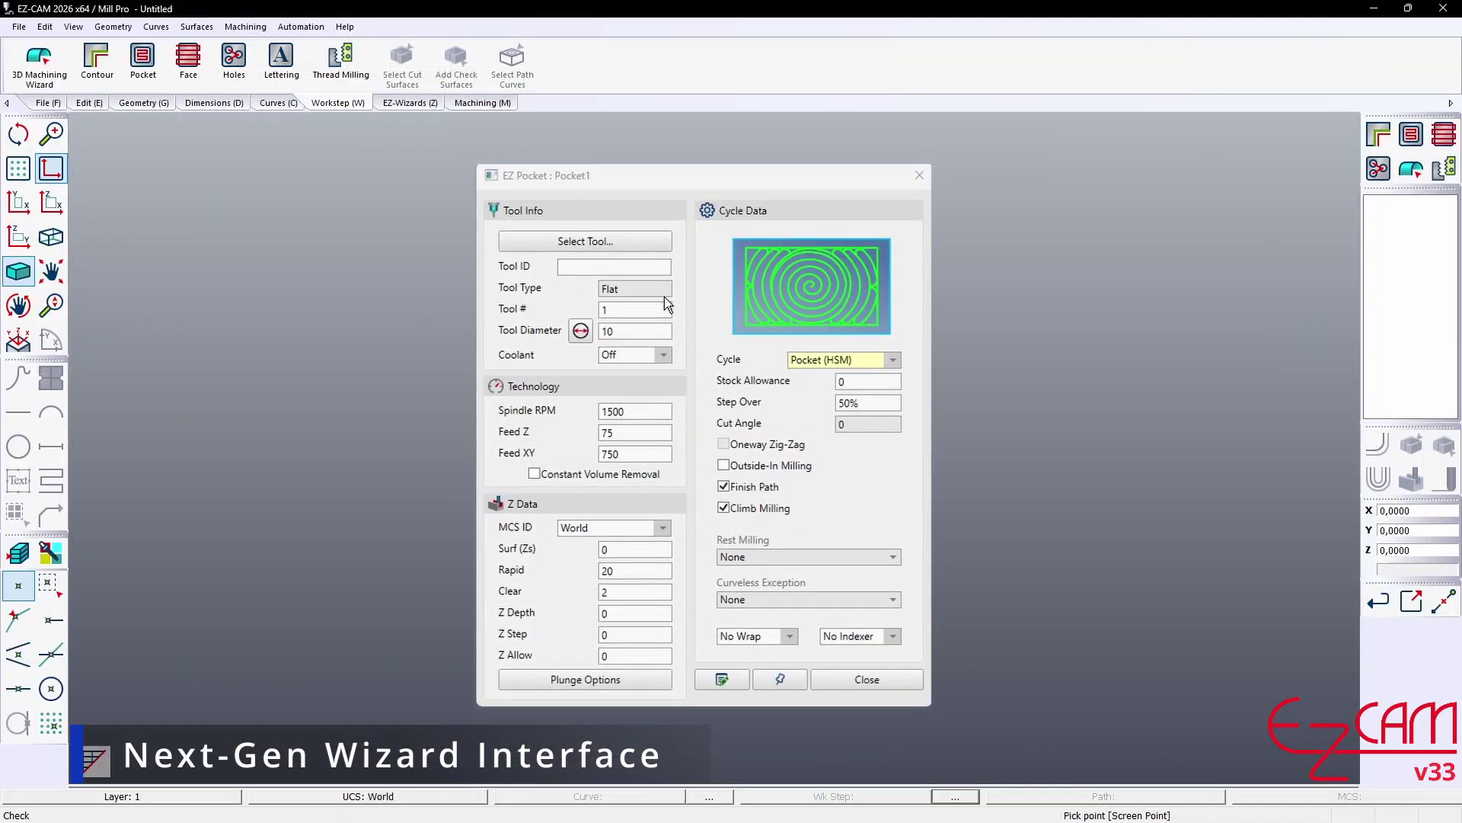
# - Review Pocket1's tool number, spindle speed, rapid height and Z step fields
pyautogui.click(648, 308)
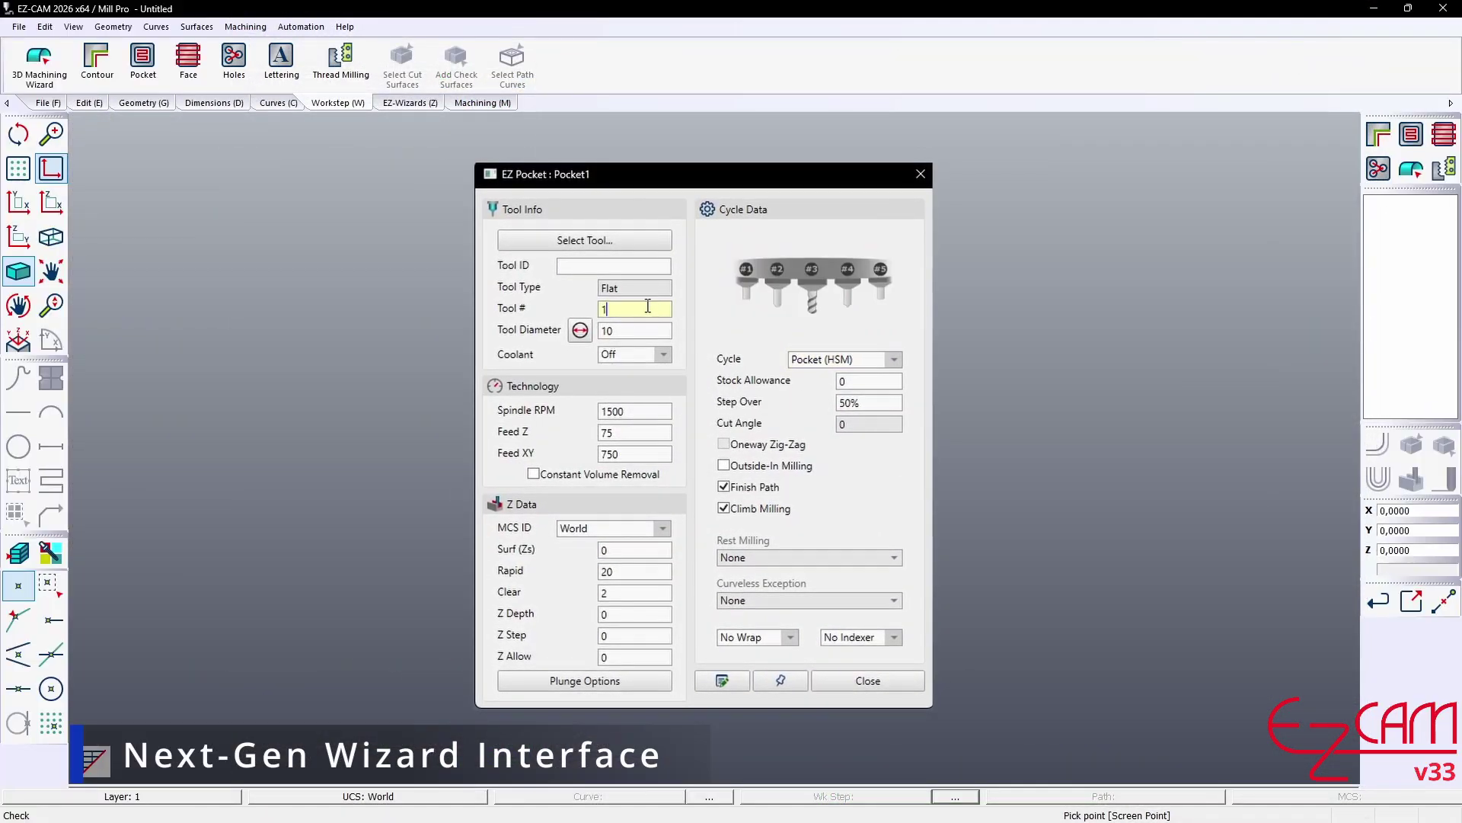
pyautogui.click(629, 410)
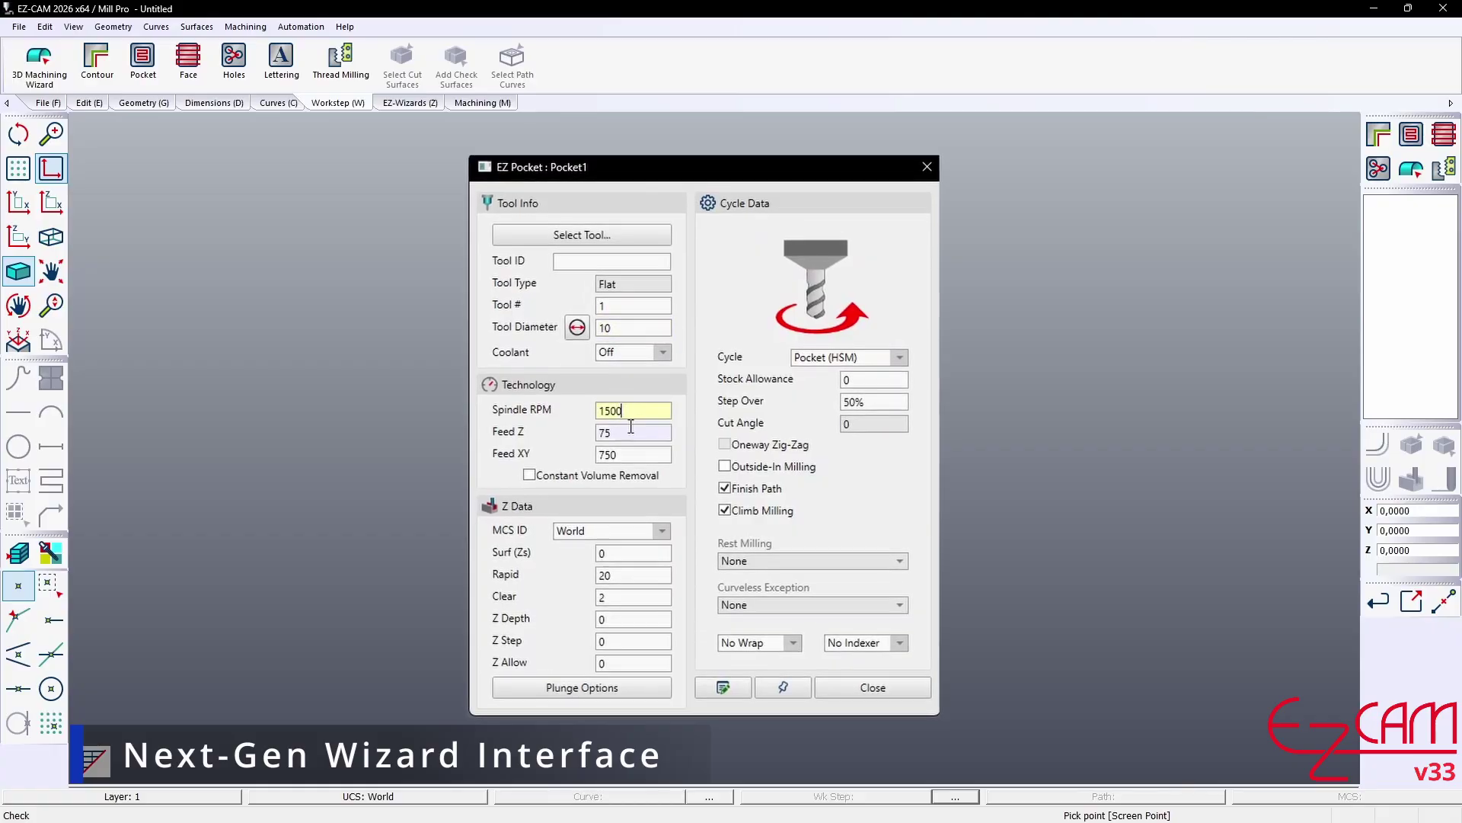
pyautogui.click(639, 556)
pyautogui.click(631, 579)
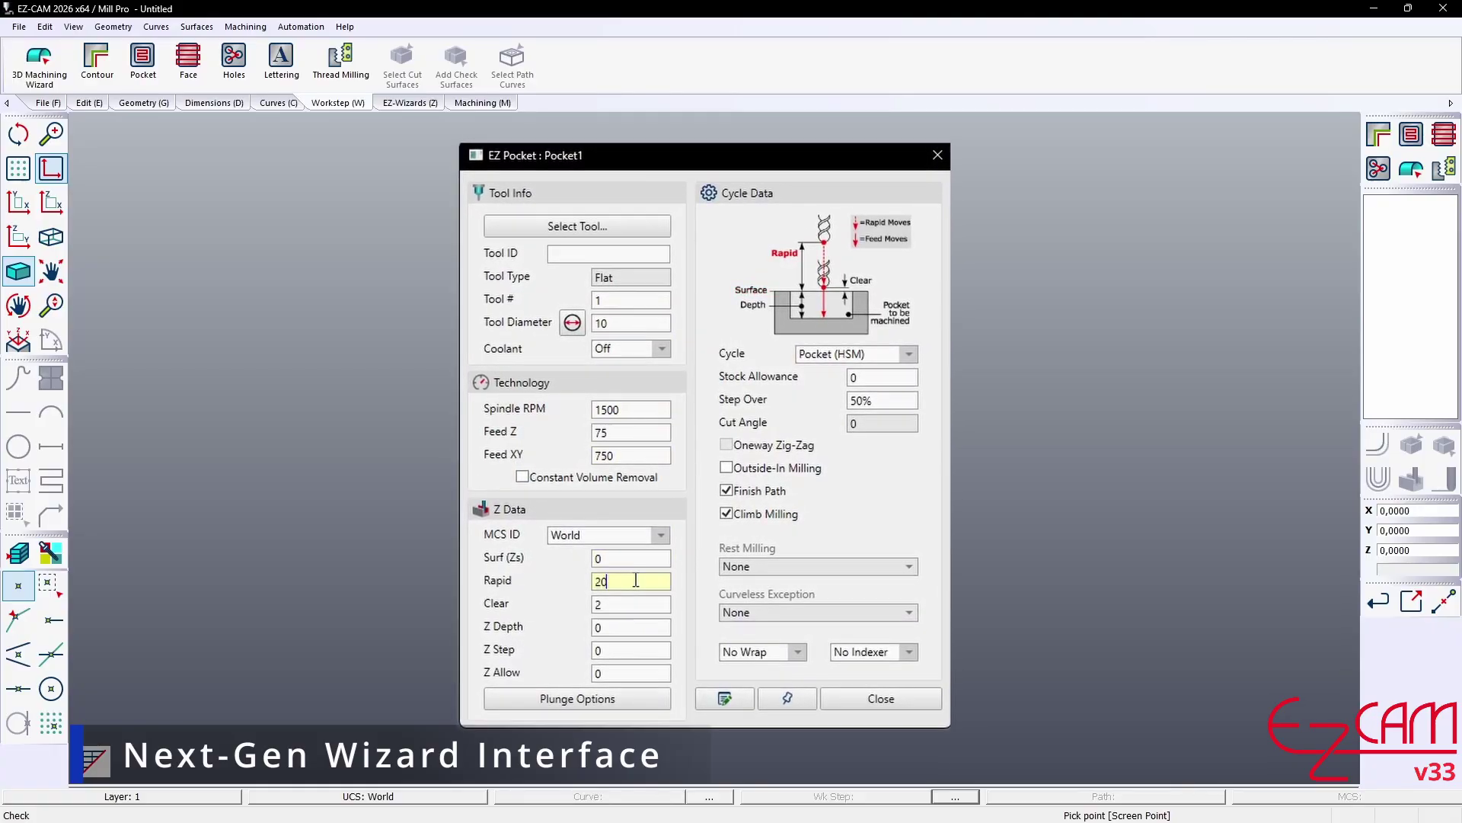
pyautogui.click(614, 655)
# - Try the plain Pocket cycle, then switch the cycle back to Pocket (HSM)
pyautogui.click(913, 352)
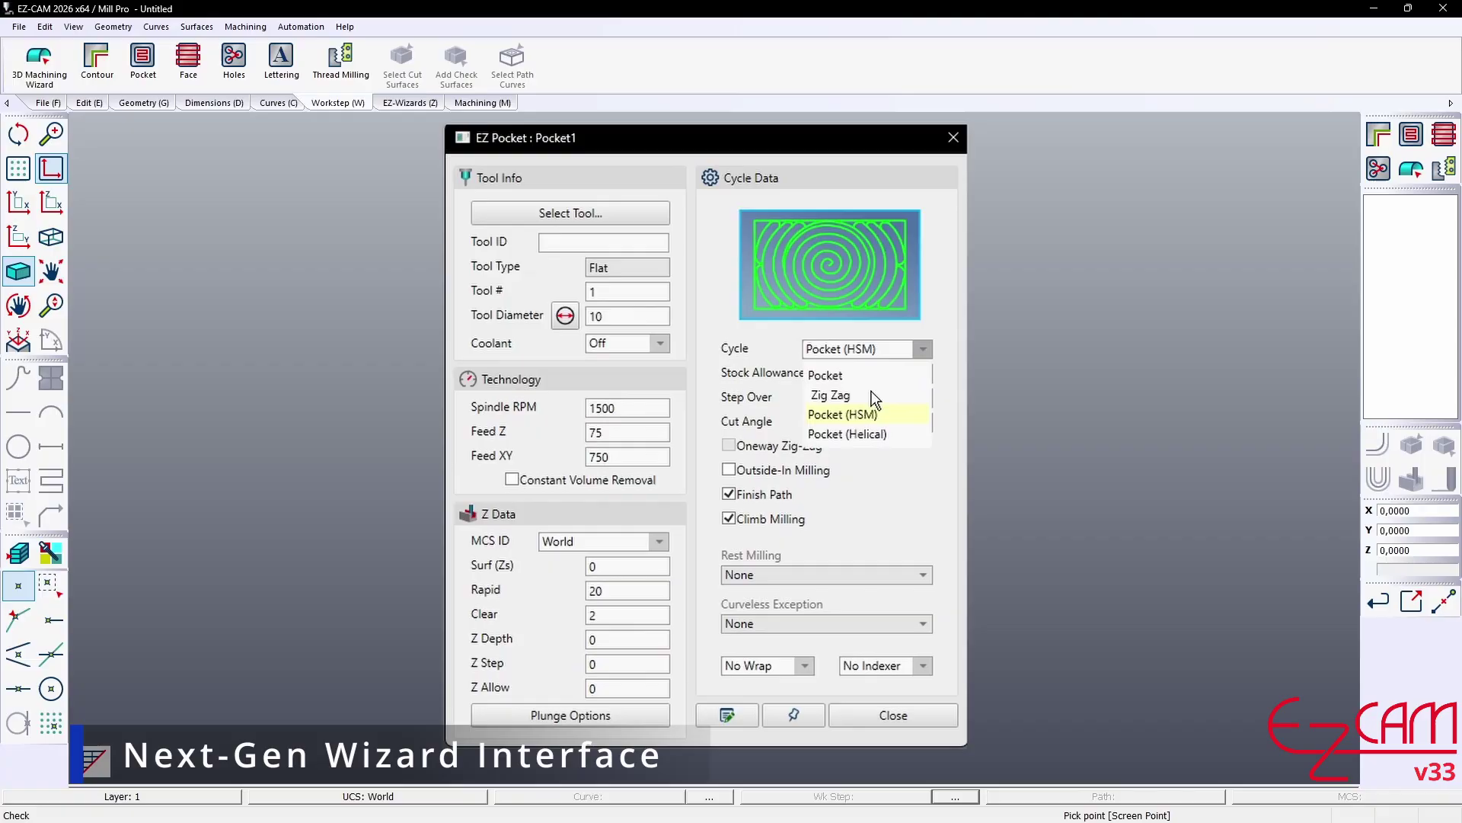
pyautogui.click(851, 376)
pyautogui.click(923, 350)
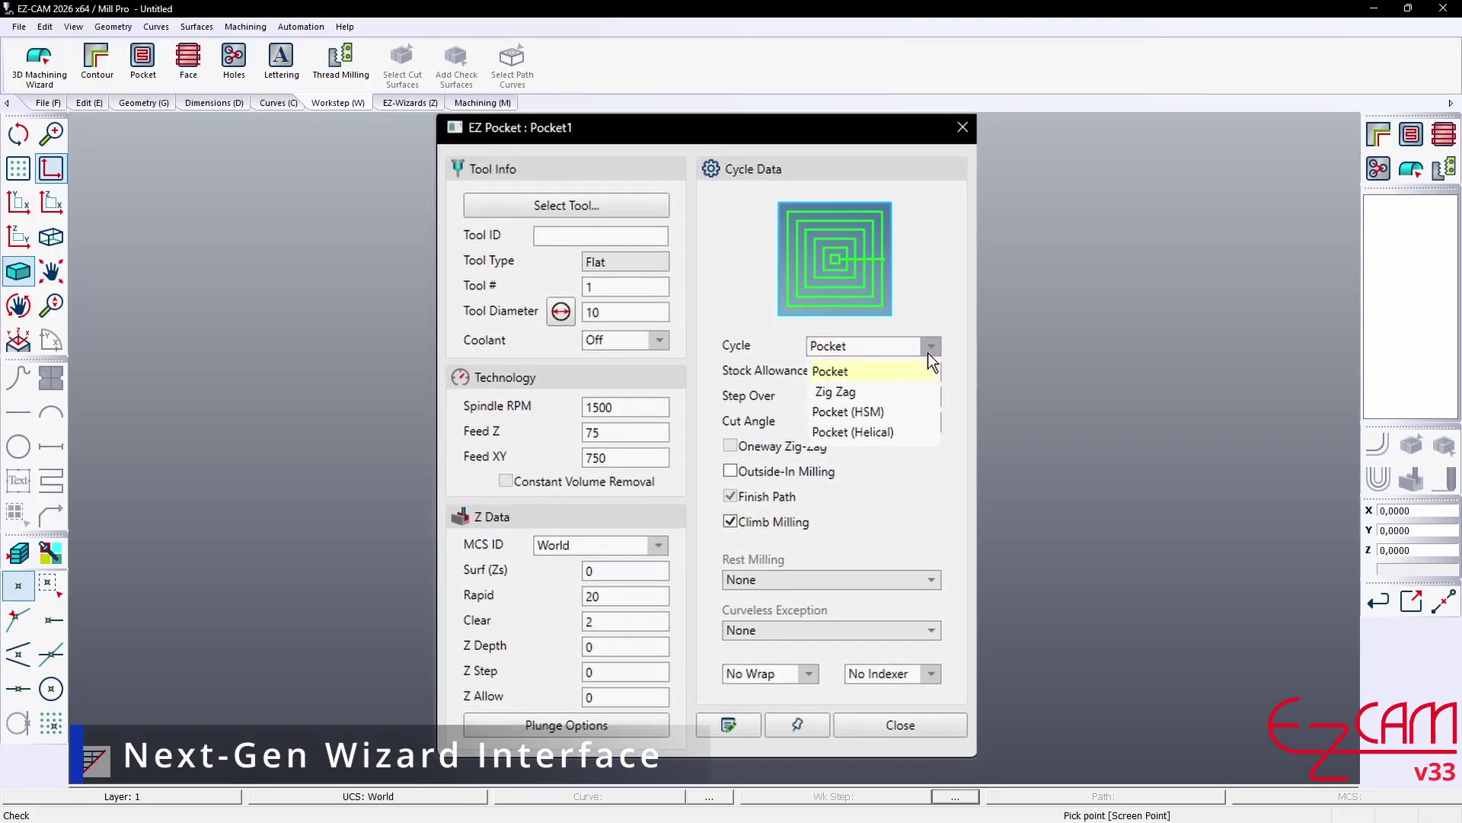
pyautogui.click(845, 419)
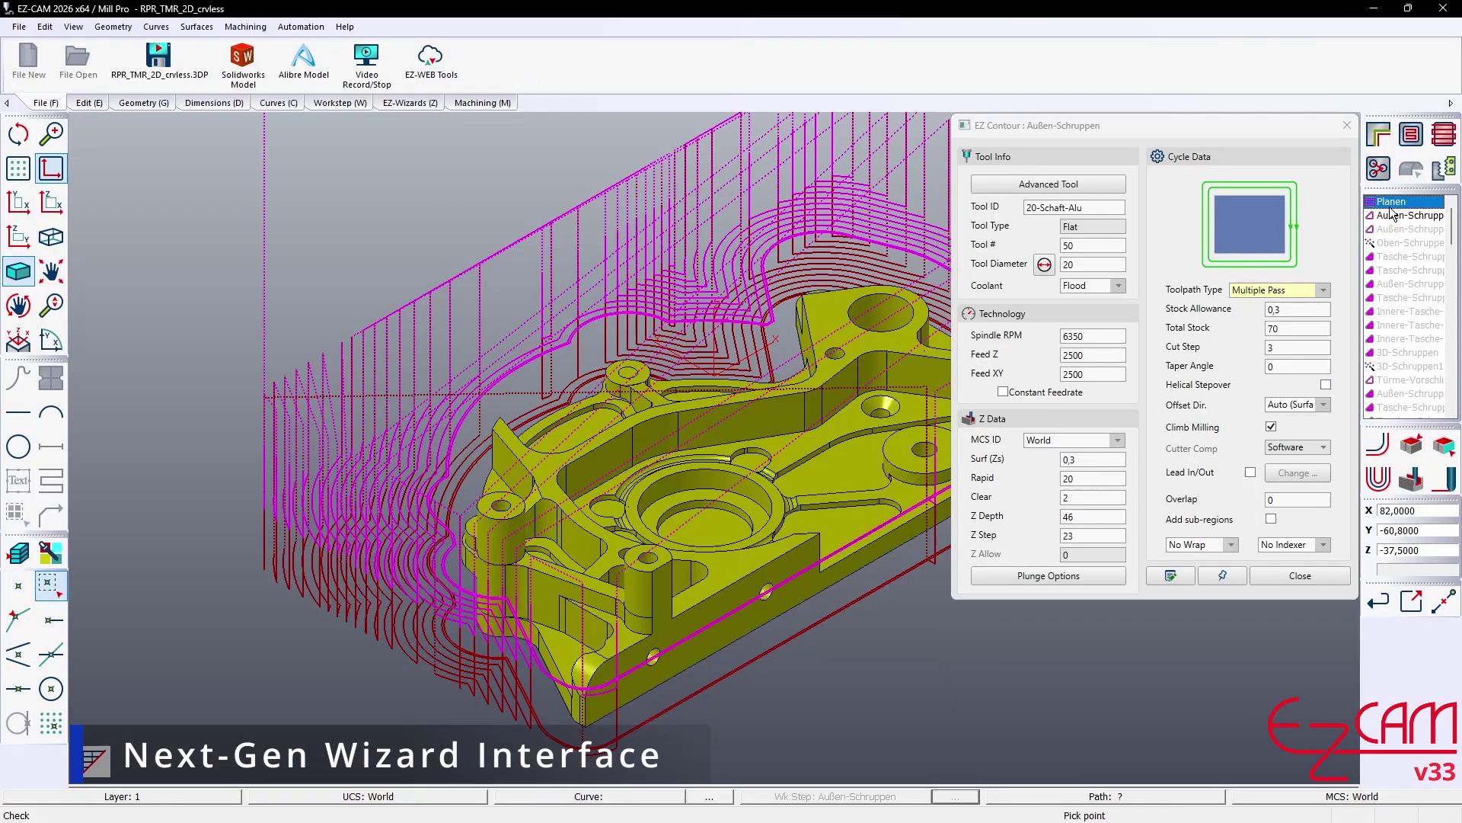
# - Give the Planen facing step a 50% step over and 270° cut angle, then 3D-verify it
pyautogui.doubleClick(1391, 202)
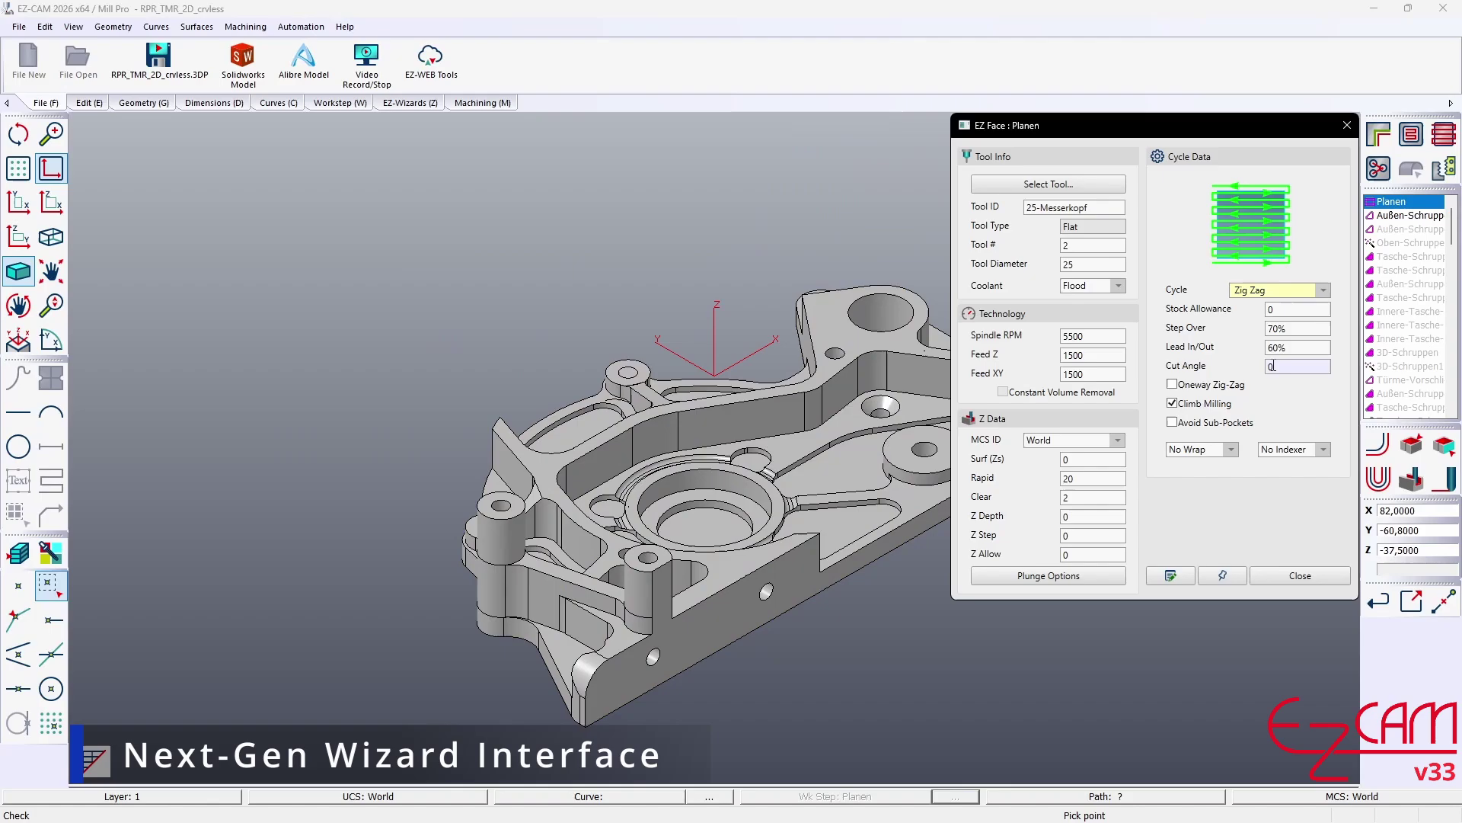
pyautogui.click(1386, 457)
pyautogui.click(1280, 368)
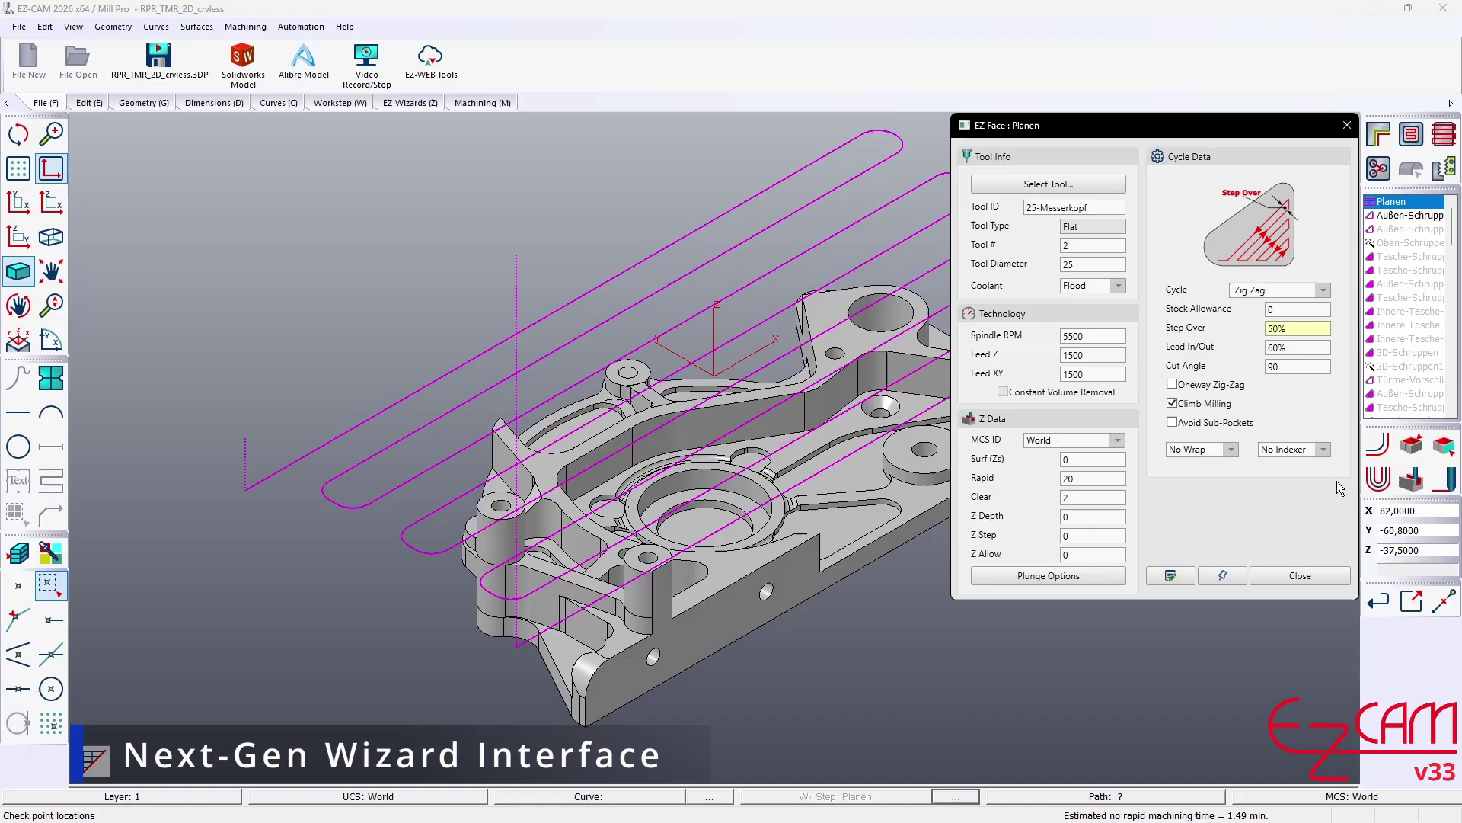
pyautogui.click(1371, 448)
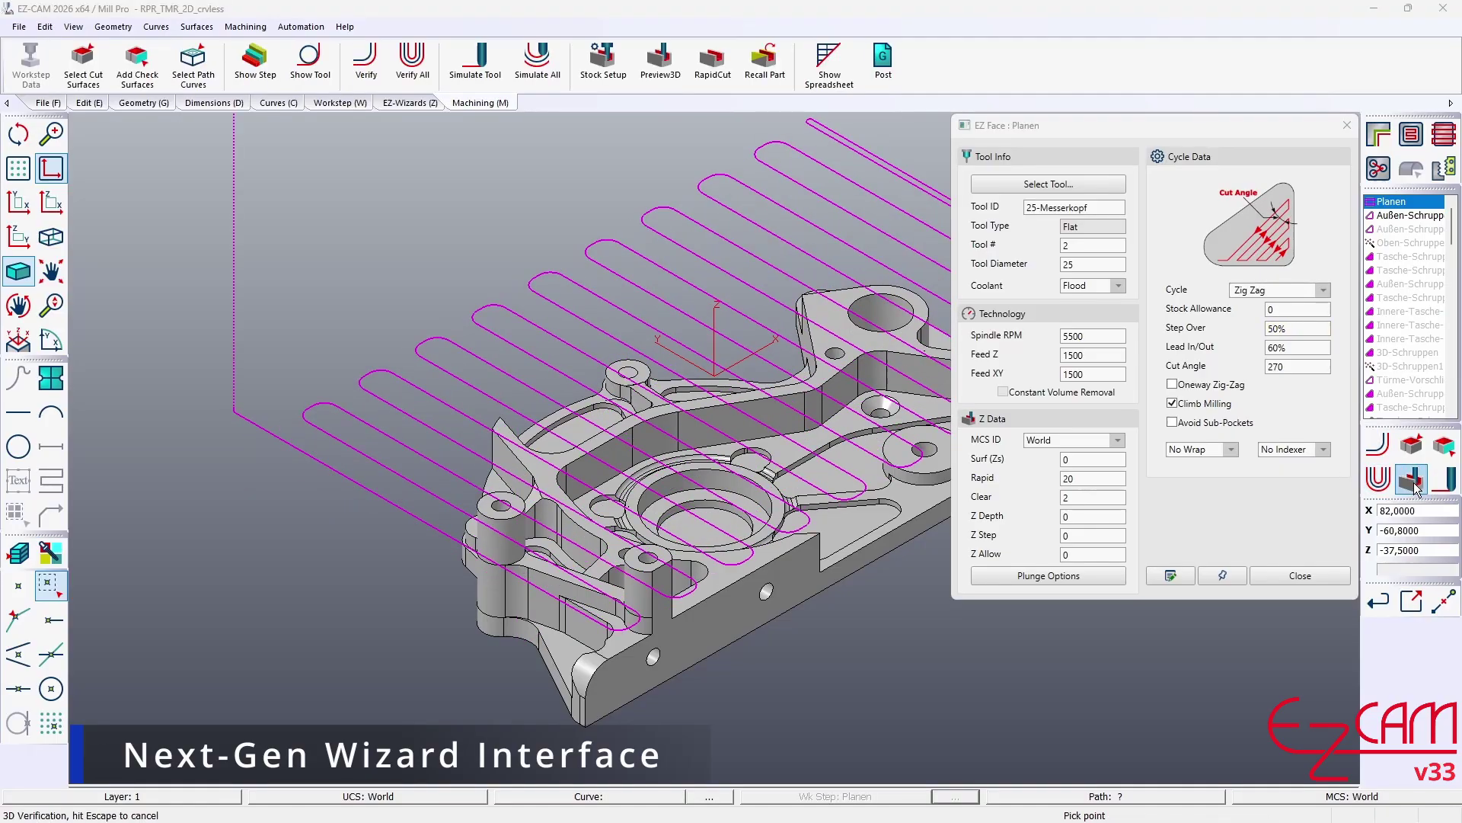
pyautogui.click(1417, 486)
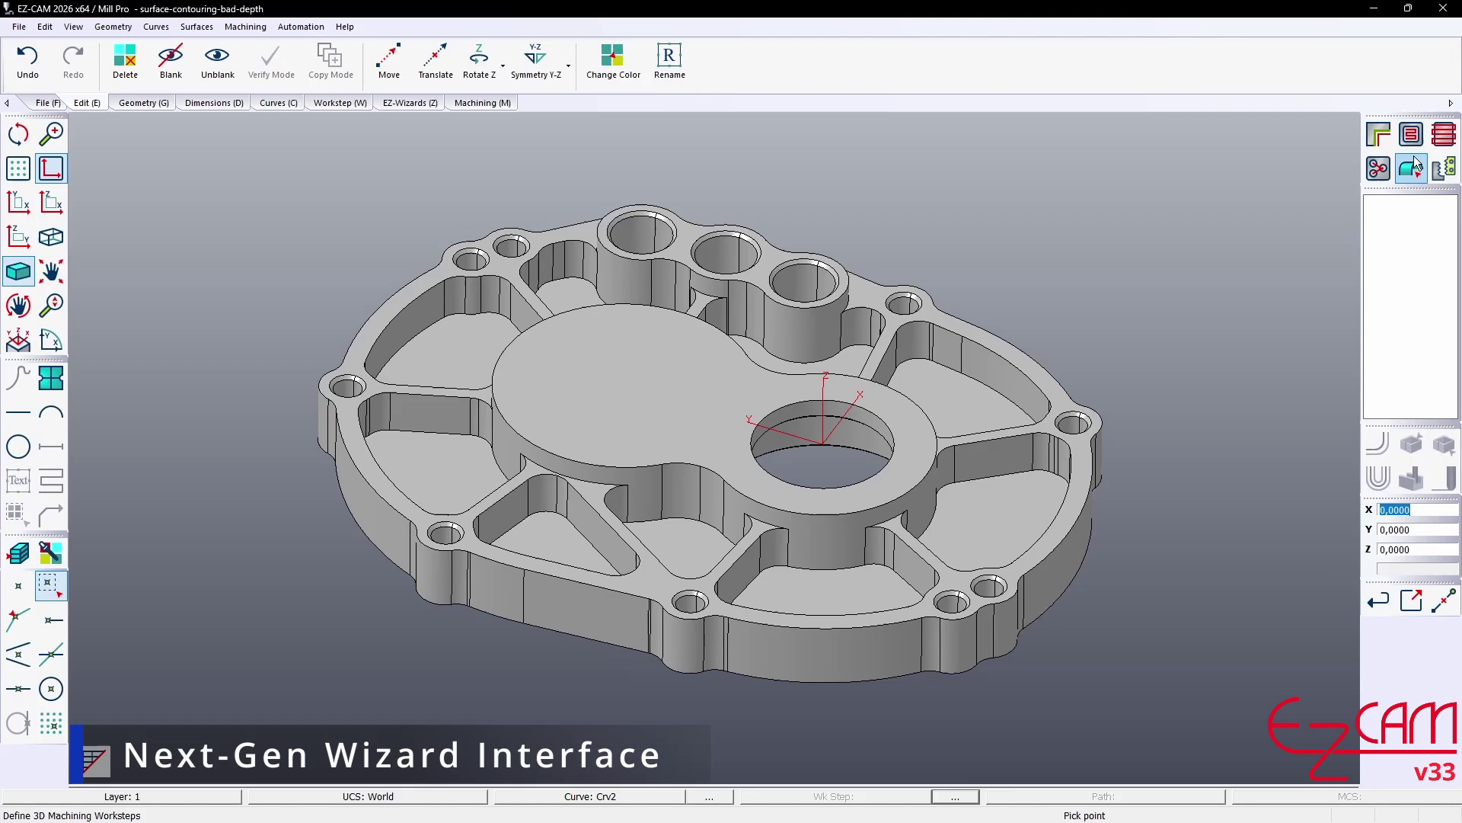
# - Create the Pocket1 step on the pocket floors with an auto-sized tool and generate its toolpath
pyautogui.click(1411, 136)
pyautogui.click(914, 380)
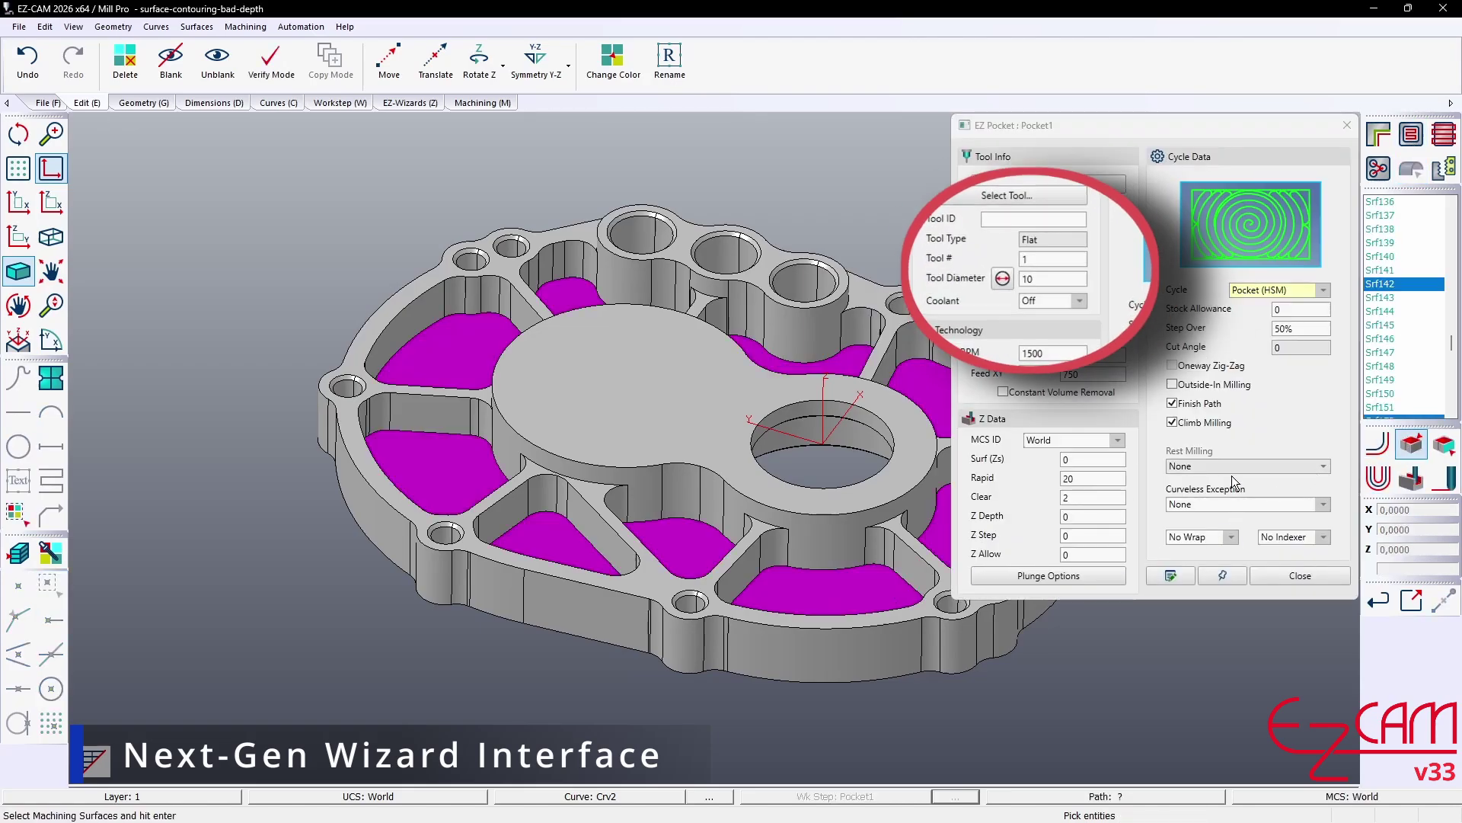
pyautogui.click(1044, 264)
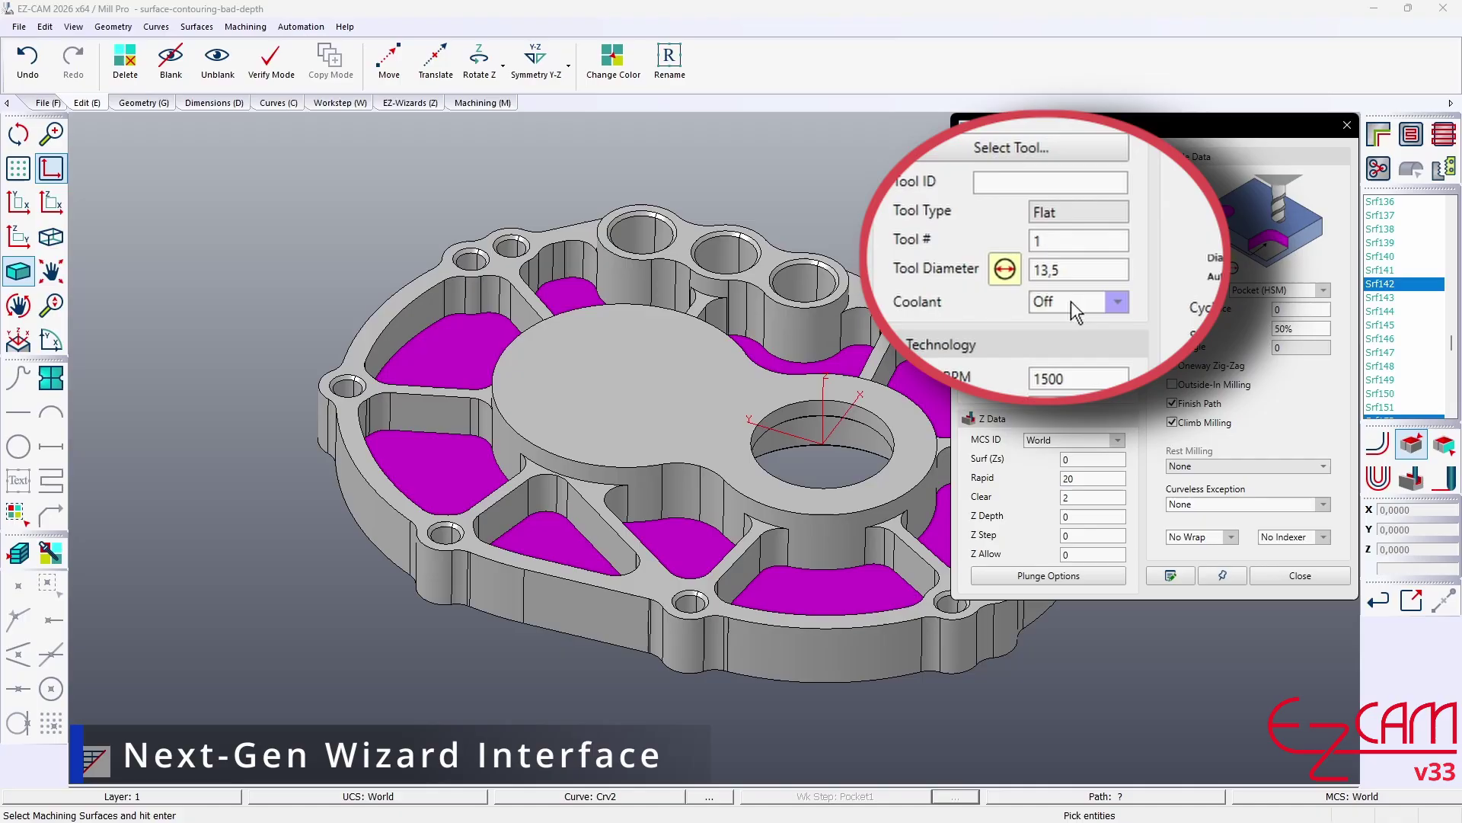
pyautogui.click(1378, 446)
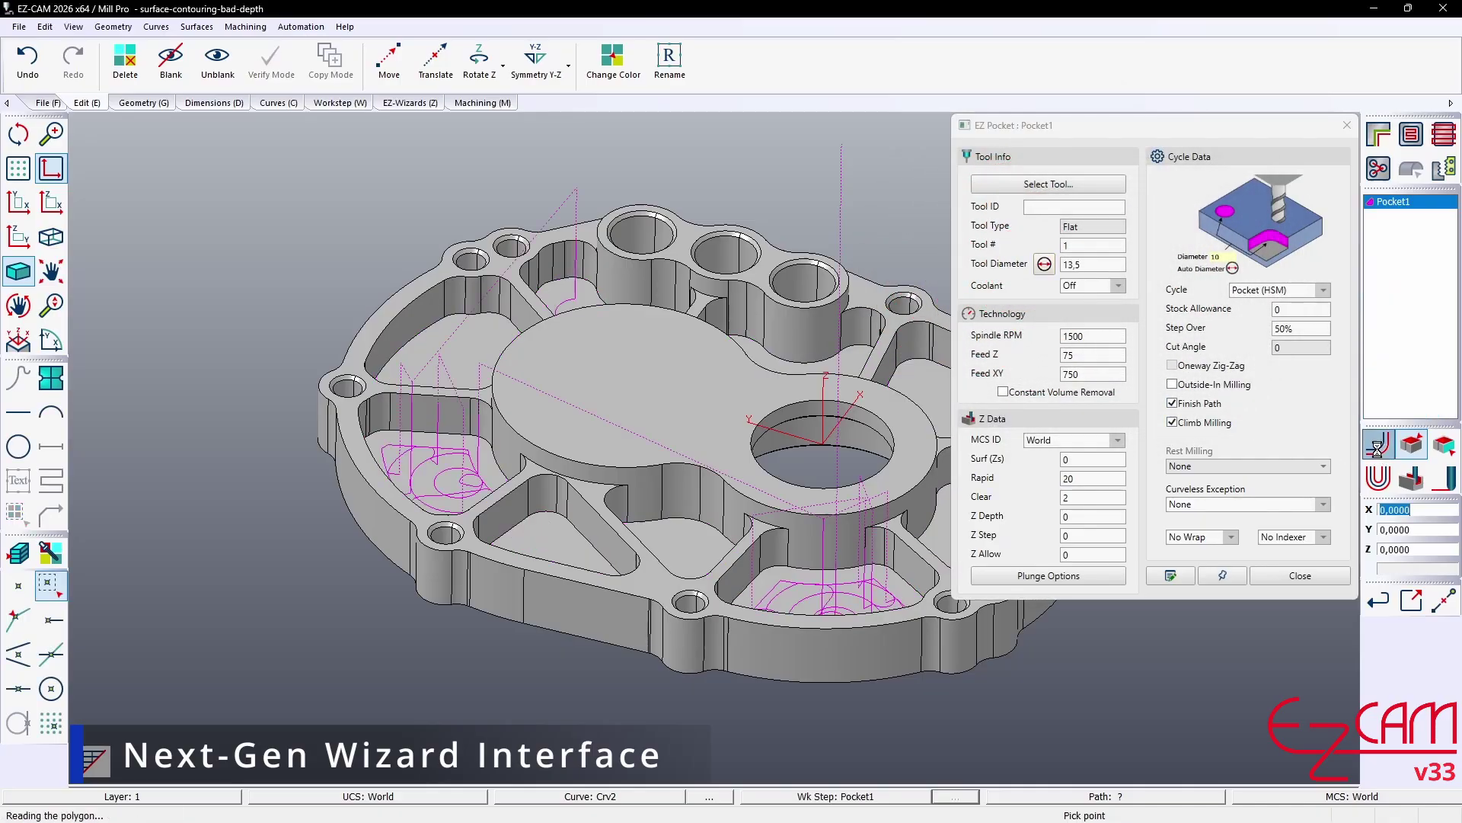
# - Create the Drill1 step on all through-holes with an auto-sized drill and generate its toolpath
pyautogui.click(1378, 170)
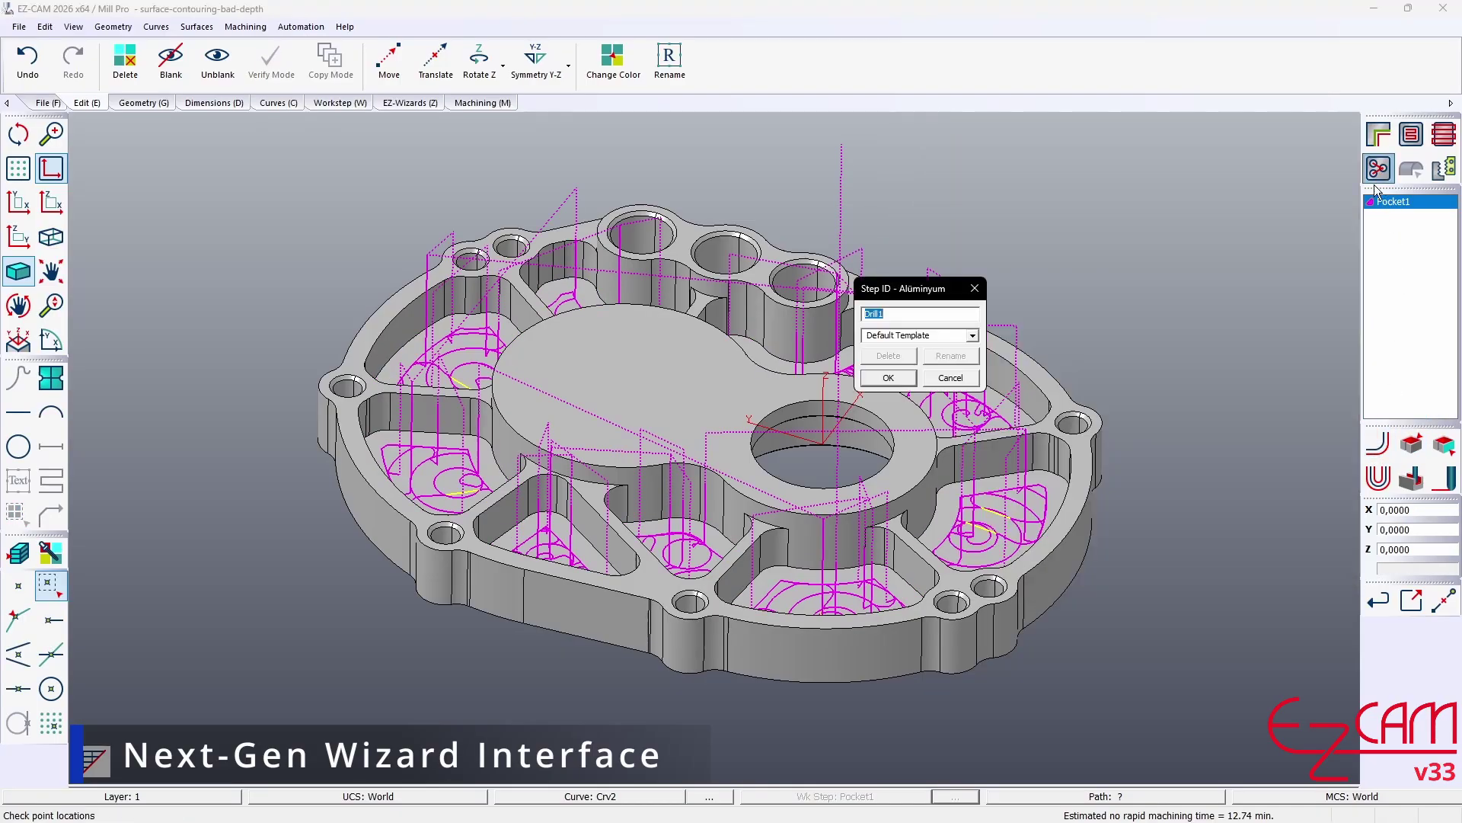
pyautogui.press('Return')
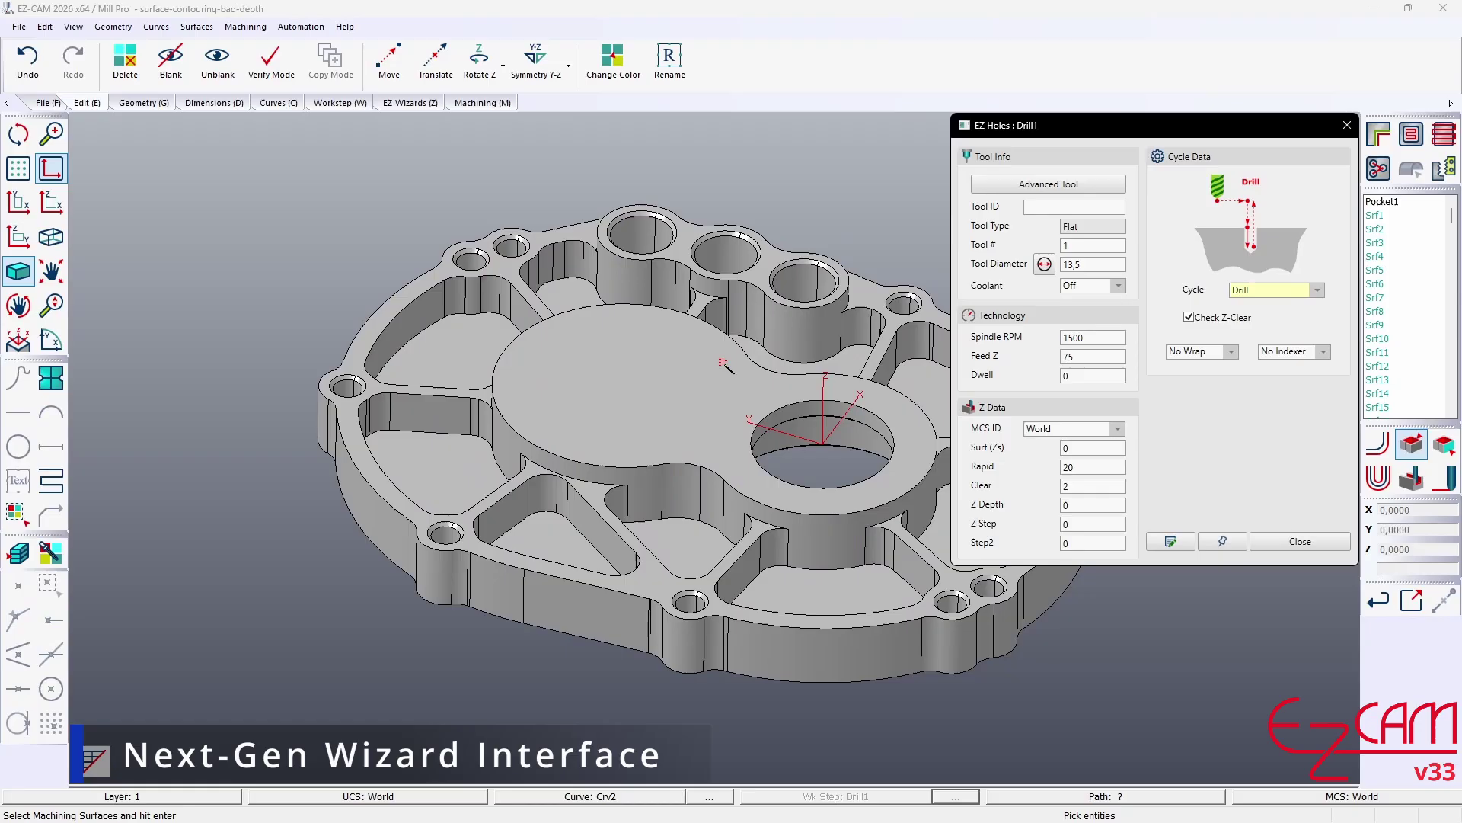
pyautogui.click(521, 250)
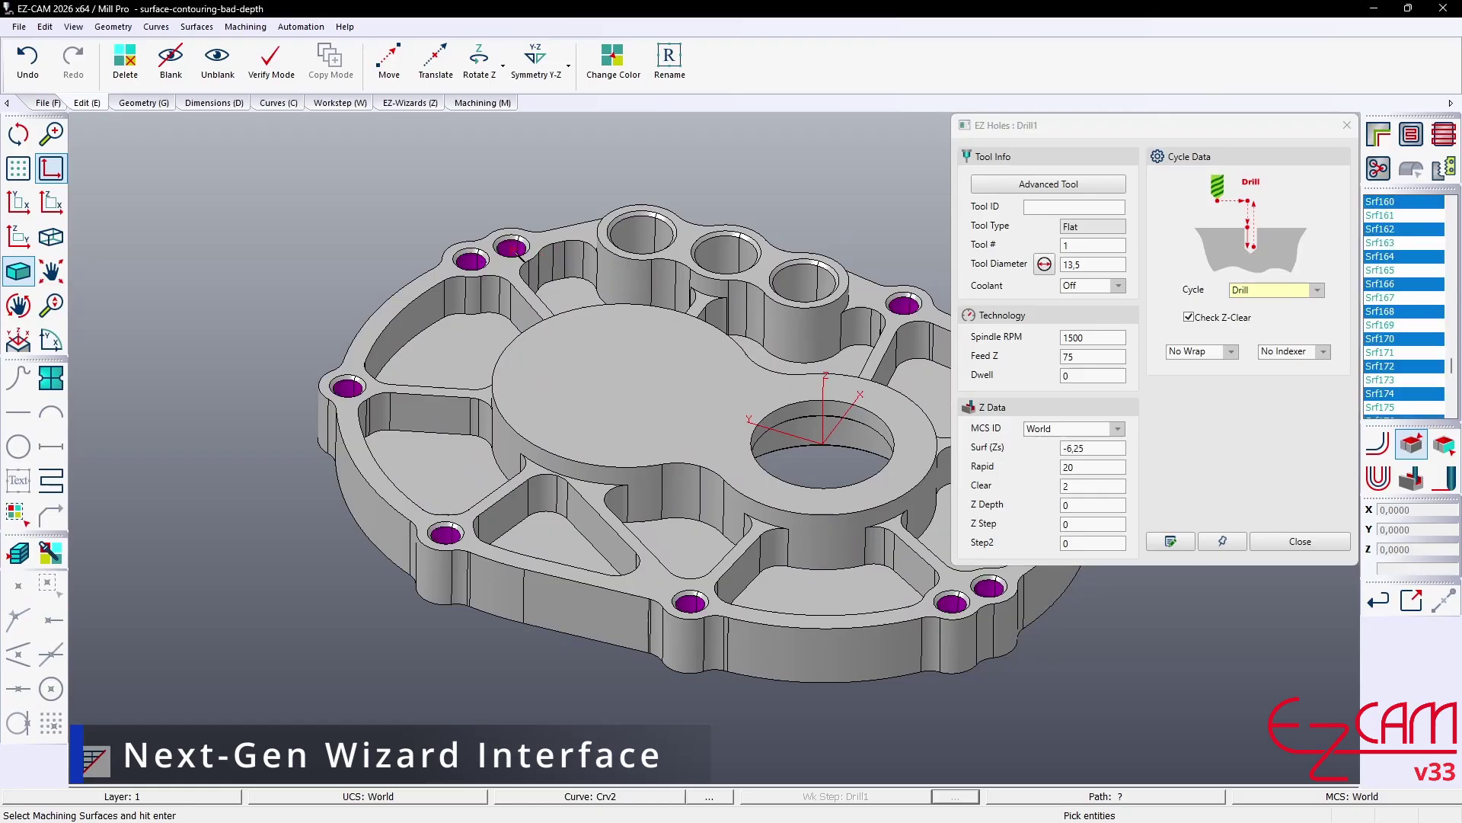
pyautogui.click(1045, 265)
pyautogui.click(1377, 445)
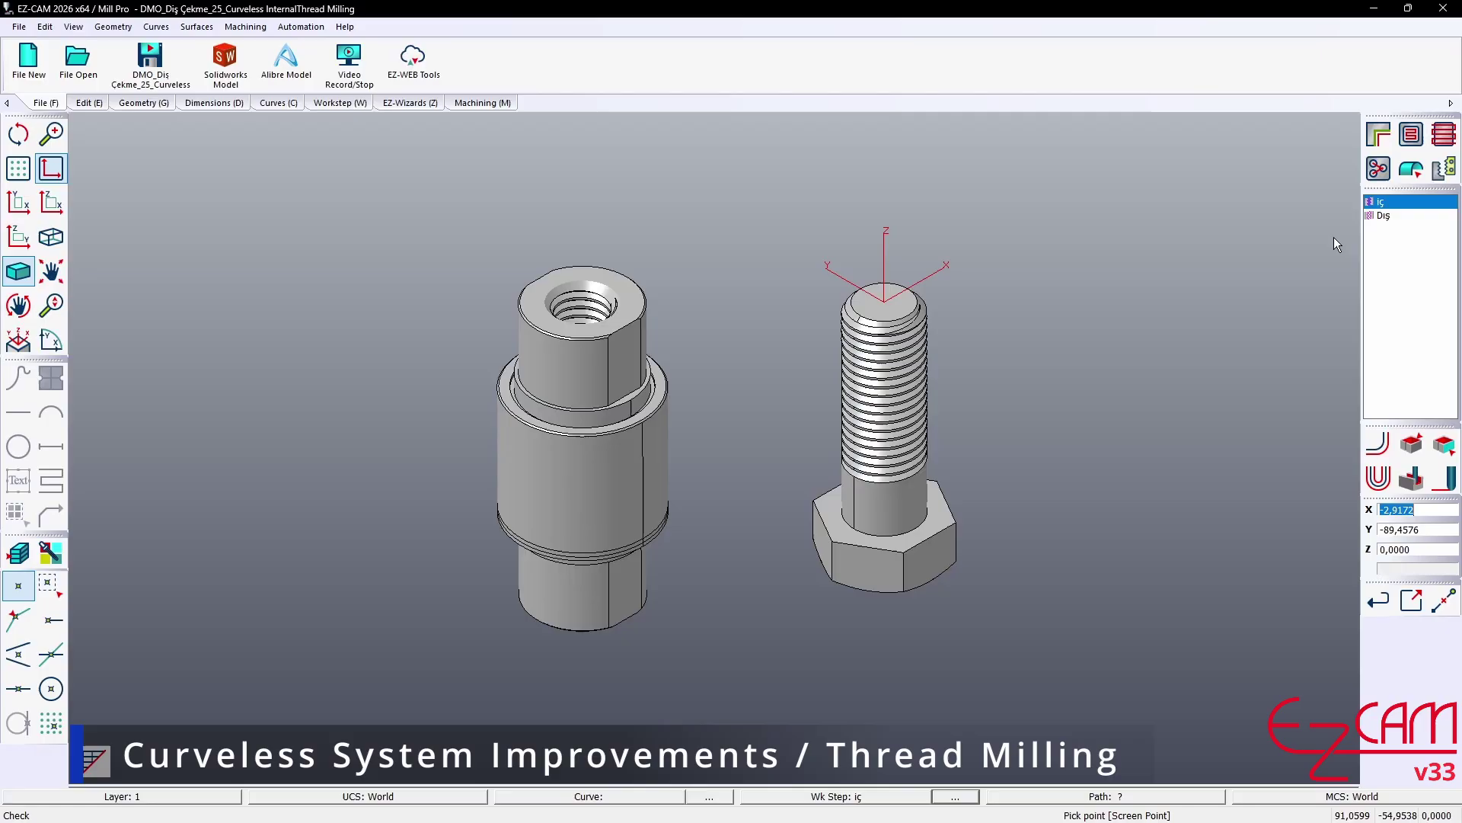
# - Assign the nut's threaded bore to the iç step from top view and generate its thread toolpath
pyautogui.doubleClick(1381, 201)
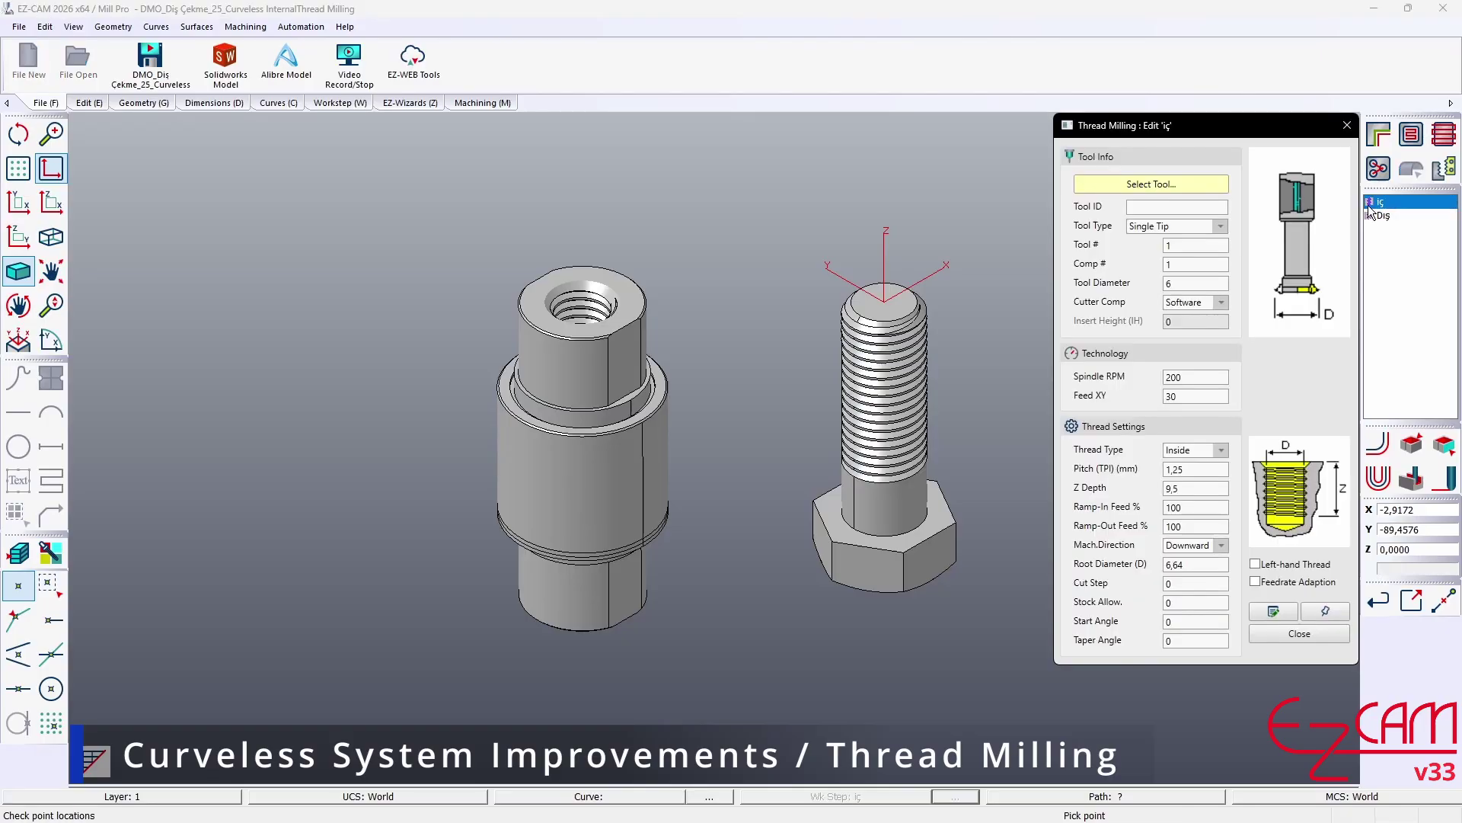
pyautogui.click(1402, 451)
pyautogui.click(26, 207)
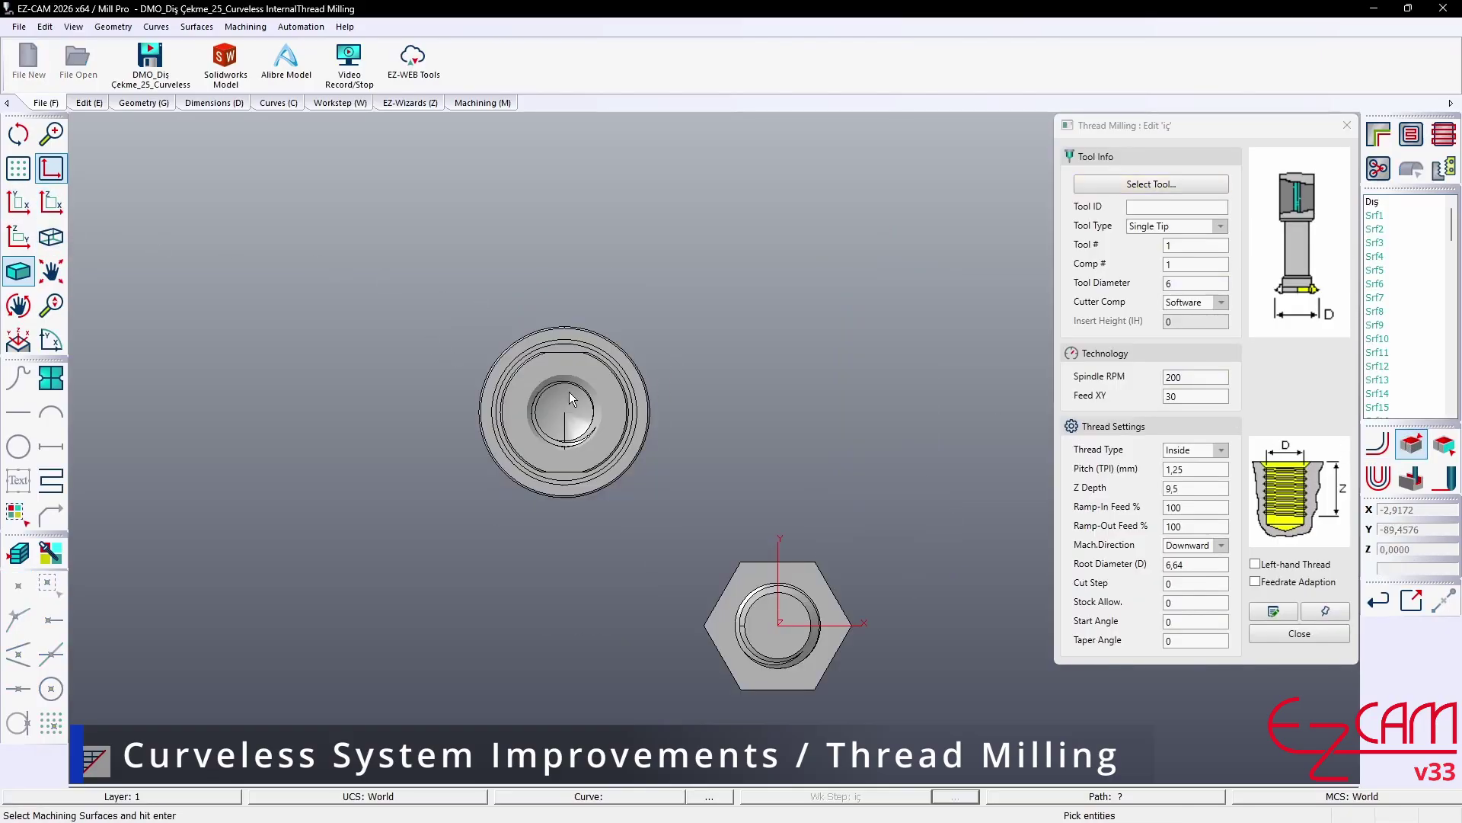
pyautogui.scroll(4, 446, 363)
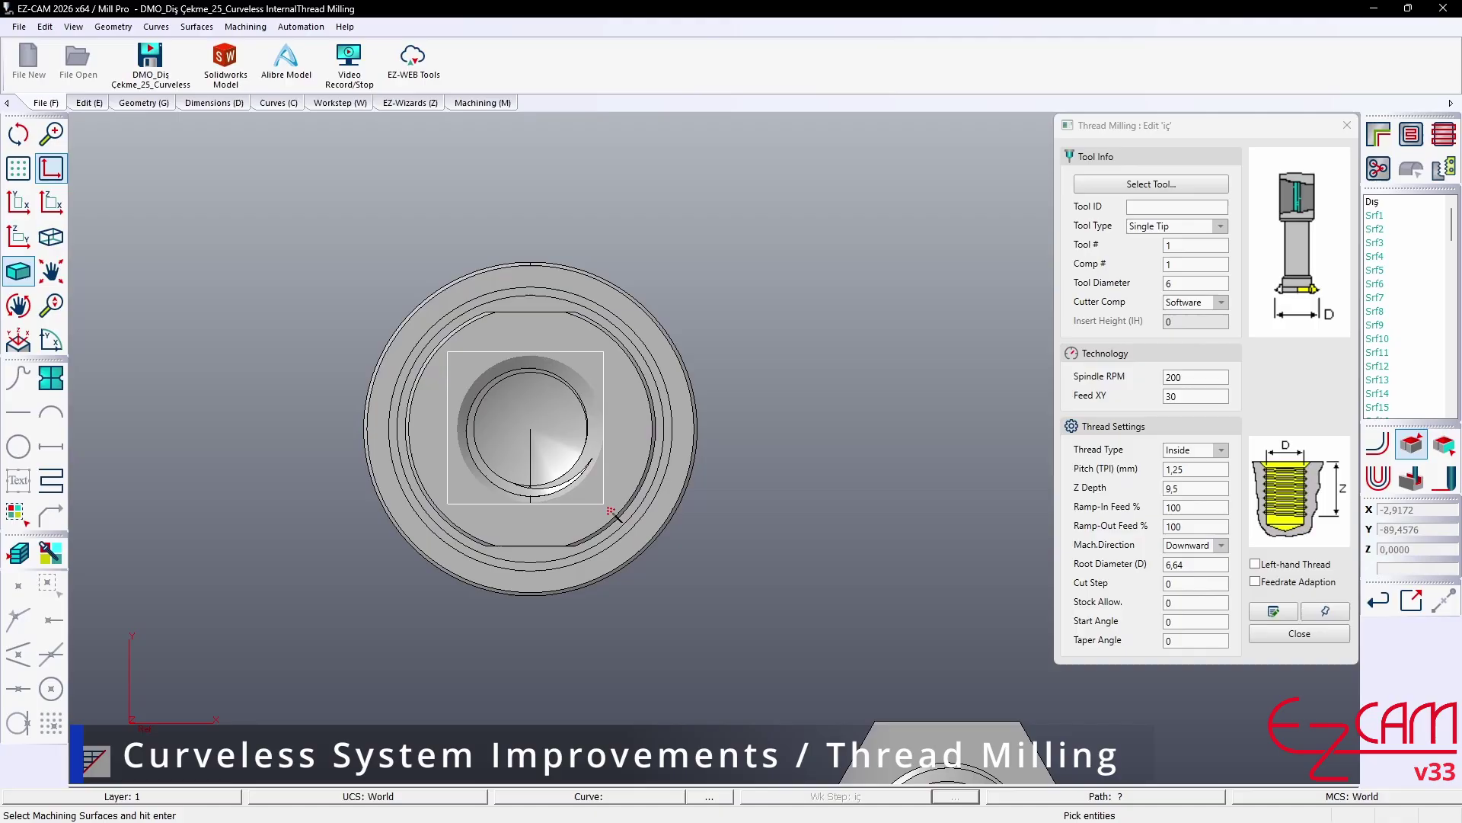
pyautogui.moveTo(610, 510); pyautogui.dragTo(612, 509)
pyautogui.click(1387, 441)
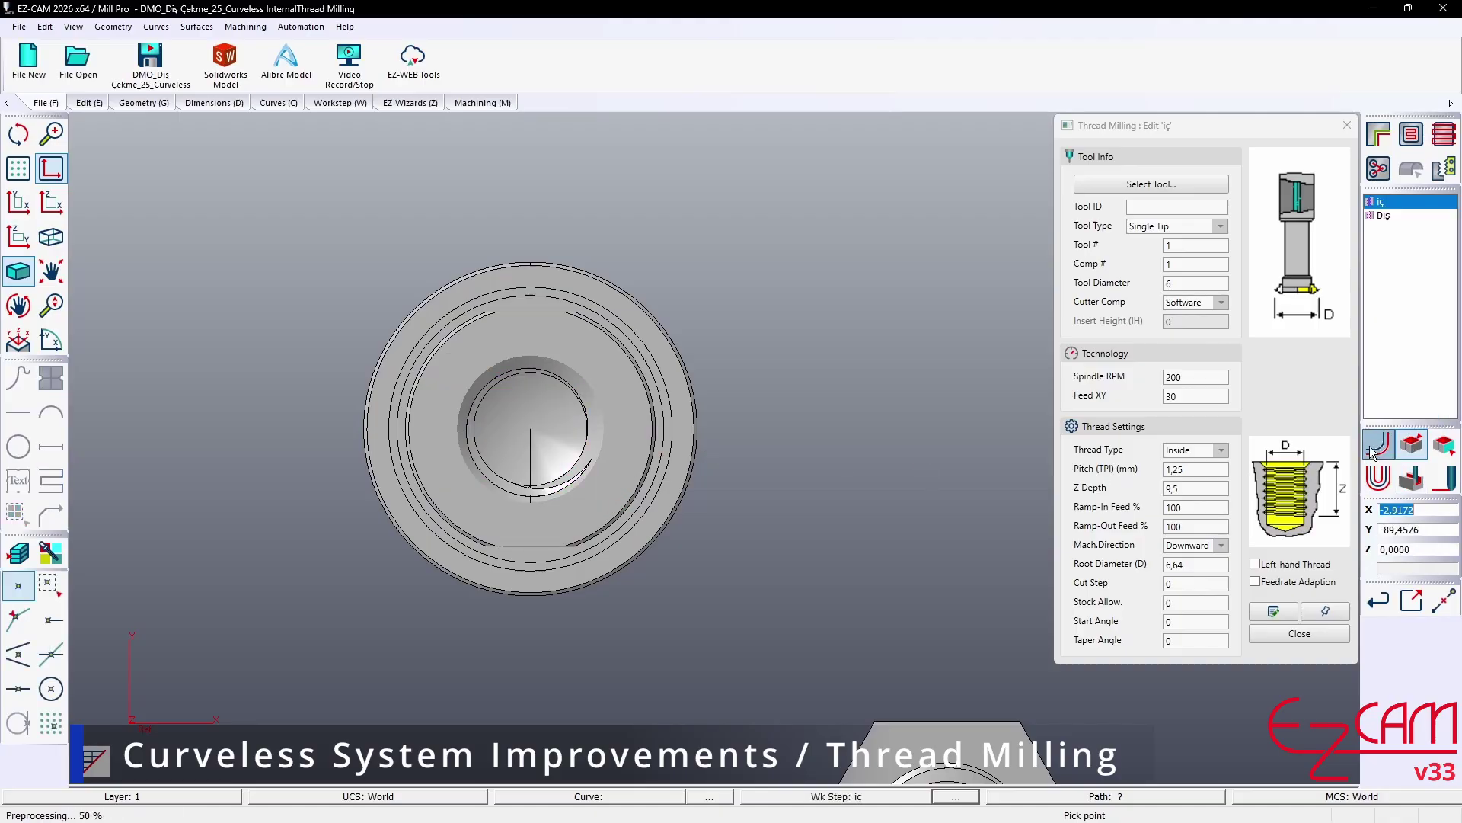
pyautogui.scroll(2, 790, 440)
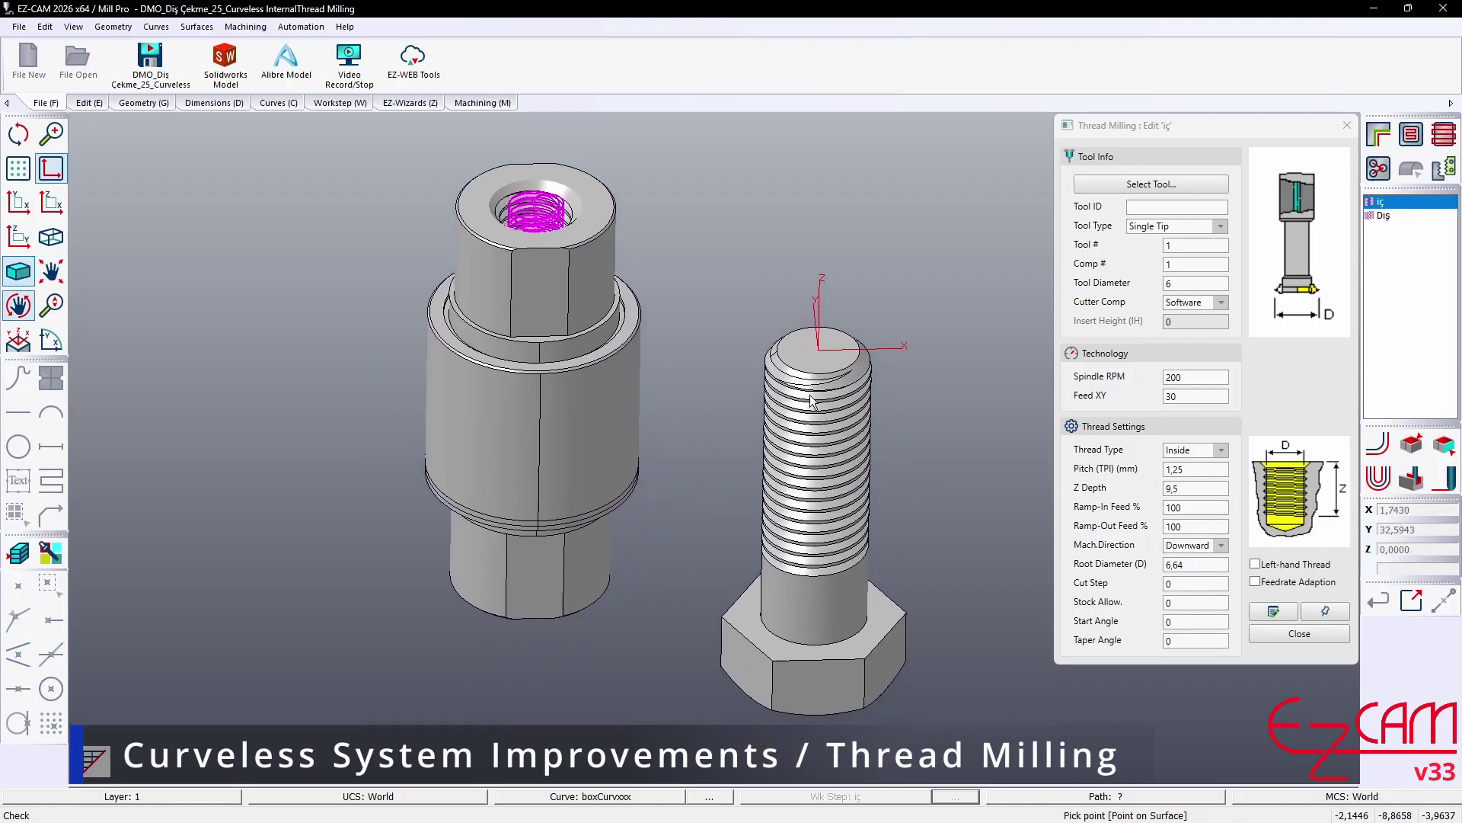
# - Assign the bolt's threaded surfaces to the Dış step and generate its external thread toolpath
pyautogui.doubleClick(1391, 216)
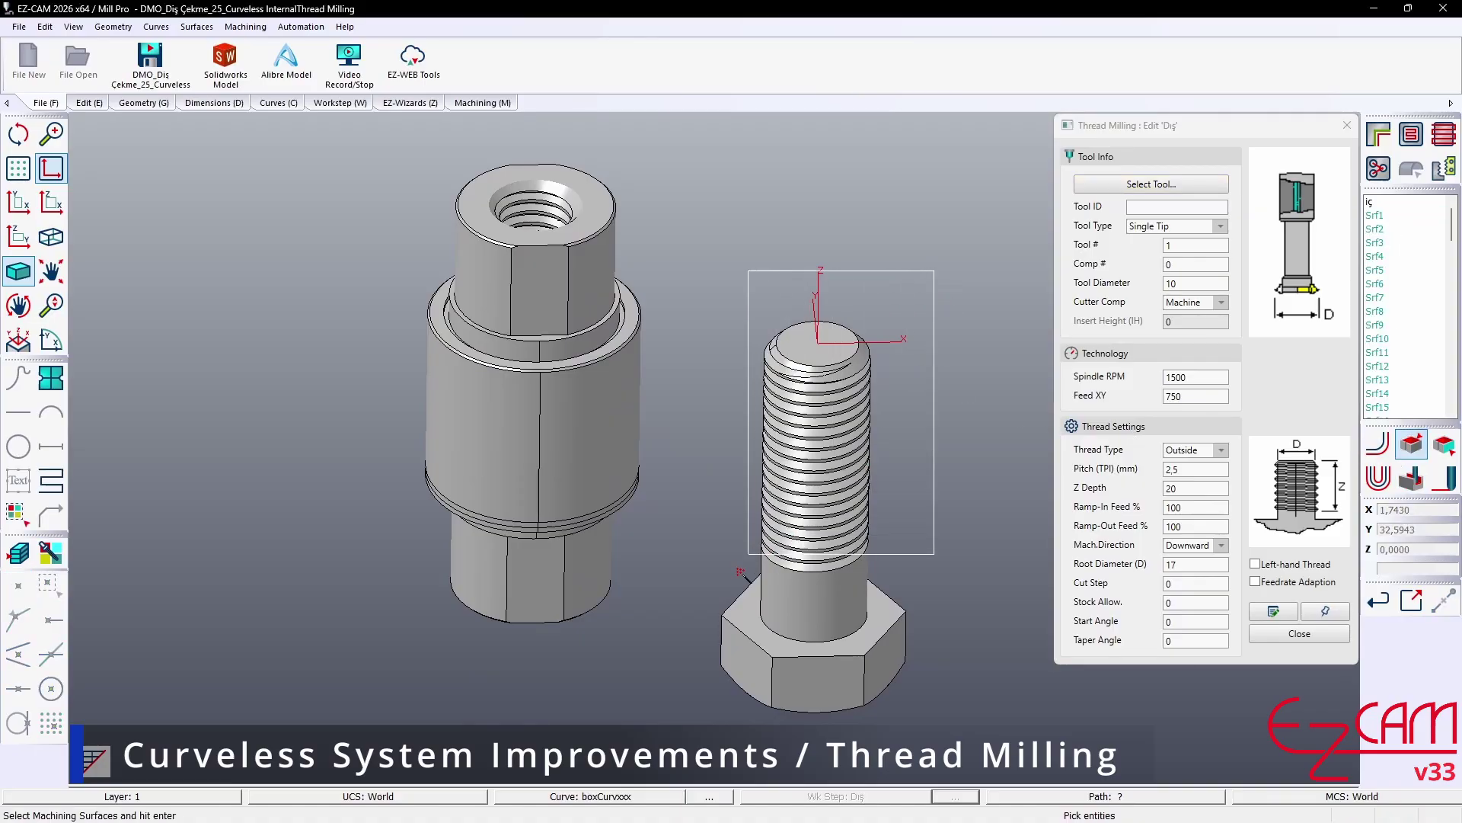
pyautogui.click(821, 560)
pyautogui.click(1378, 443)
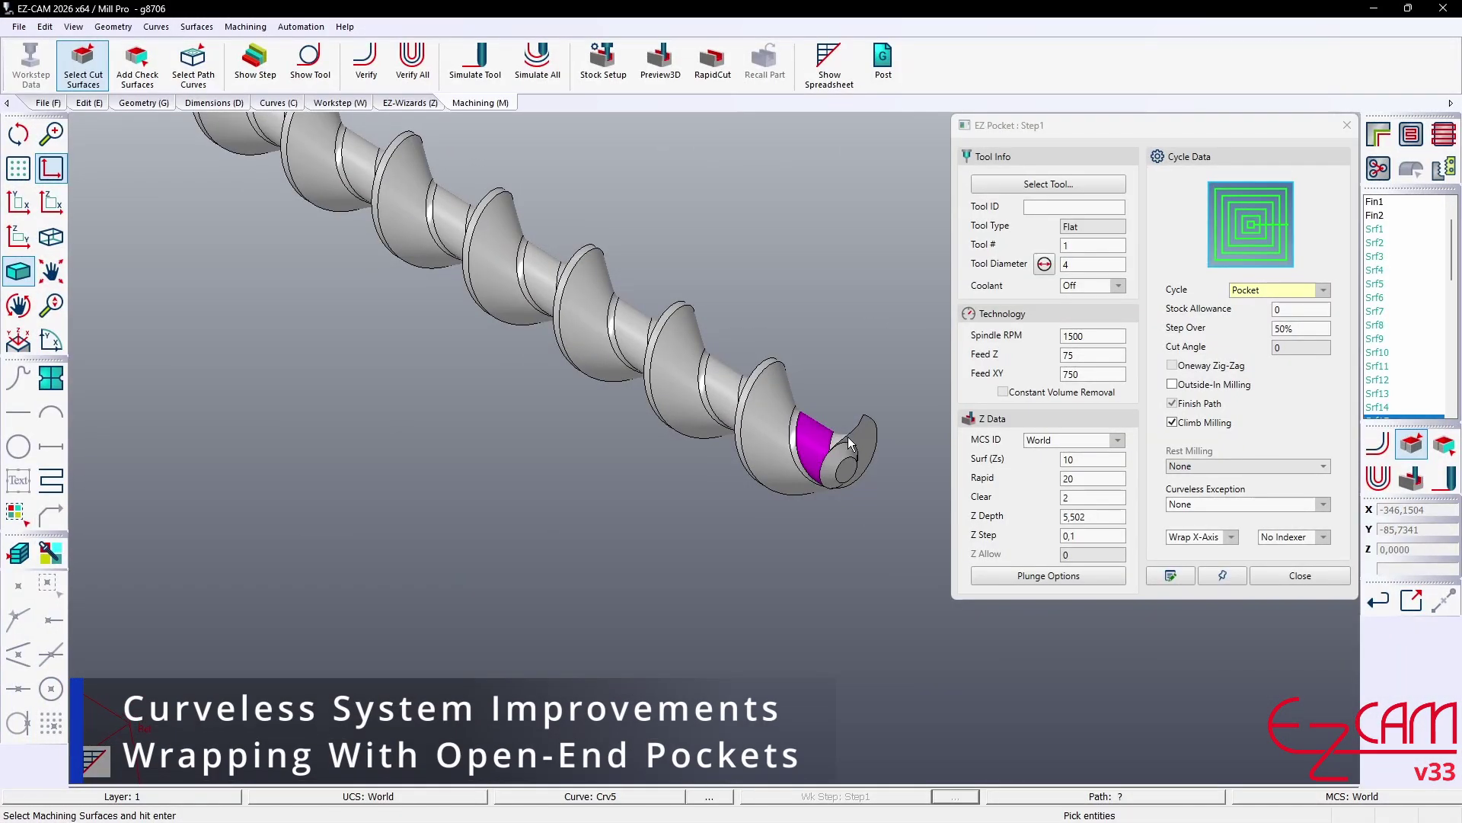
pyautogui.moveTo(847, 437); pyautogui.dragTo(261, 455)
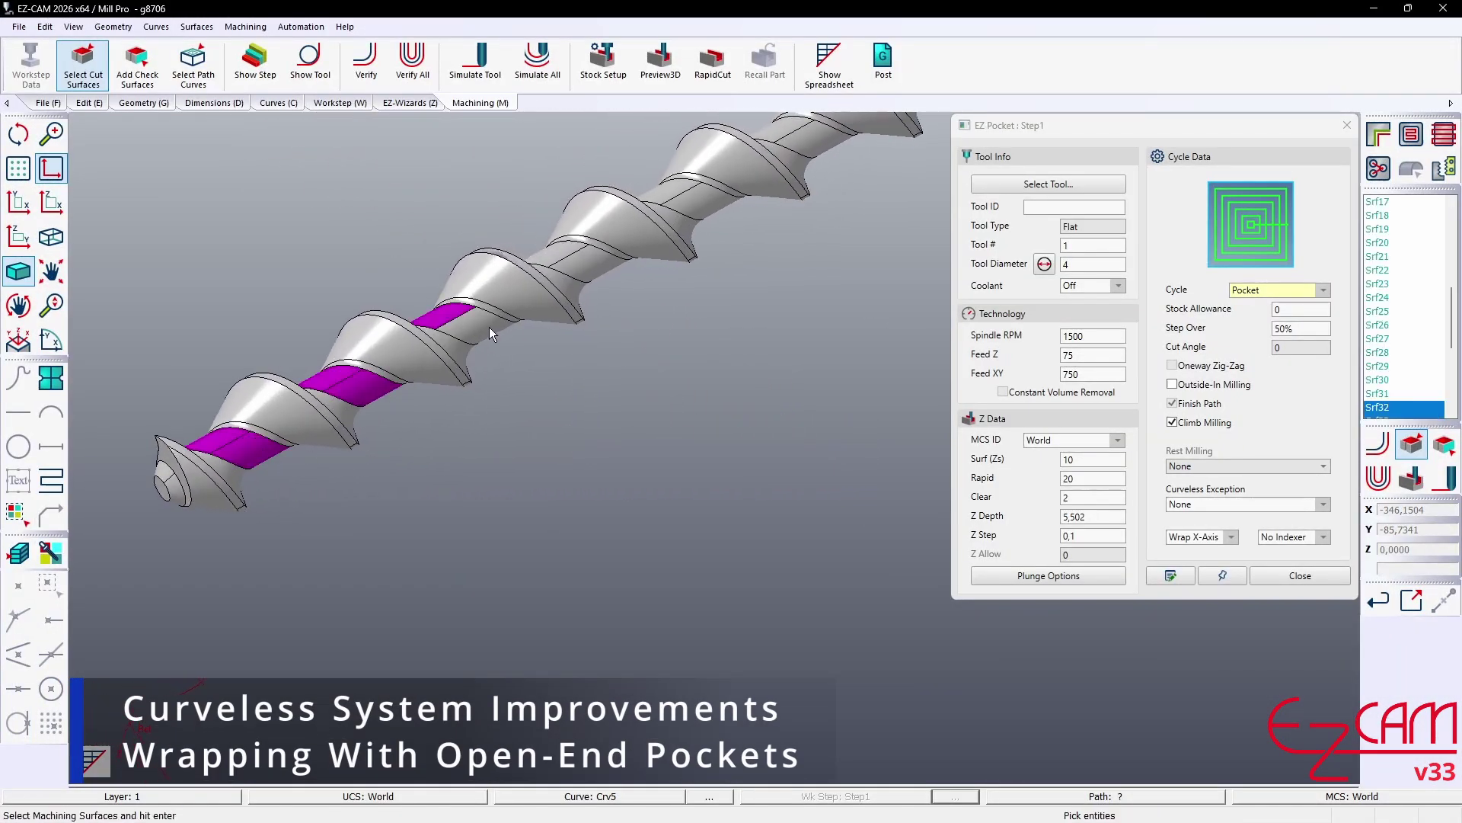
# - Generate the auger's Step1 wrapped pocket toolpath and orbit to view it along the whole auger
pyautogui.moveTo(591, 270); pyautogui.dragTo(440, 515)
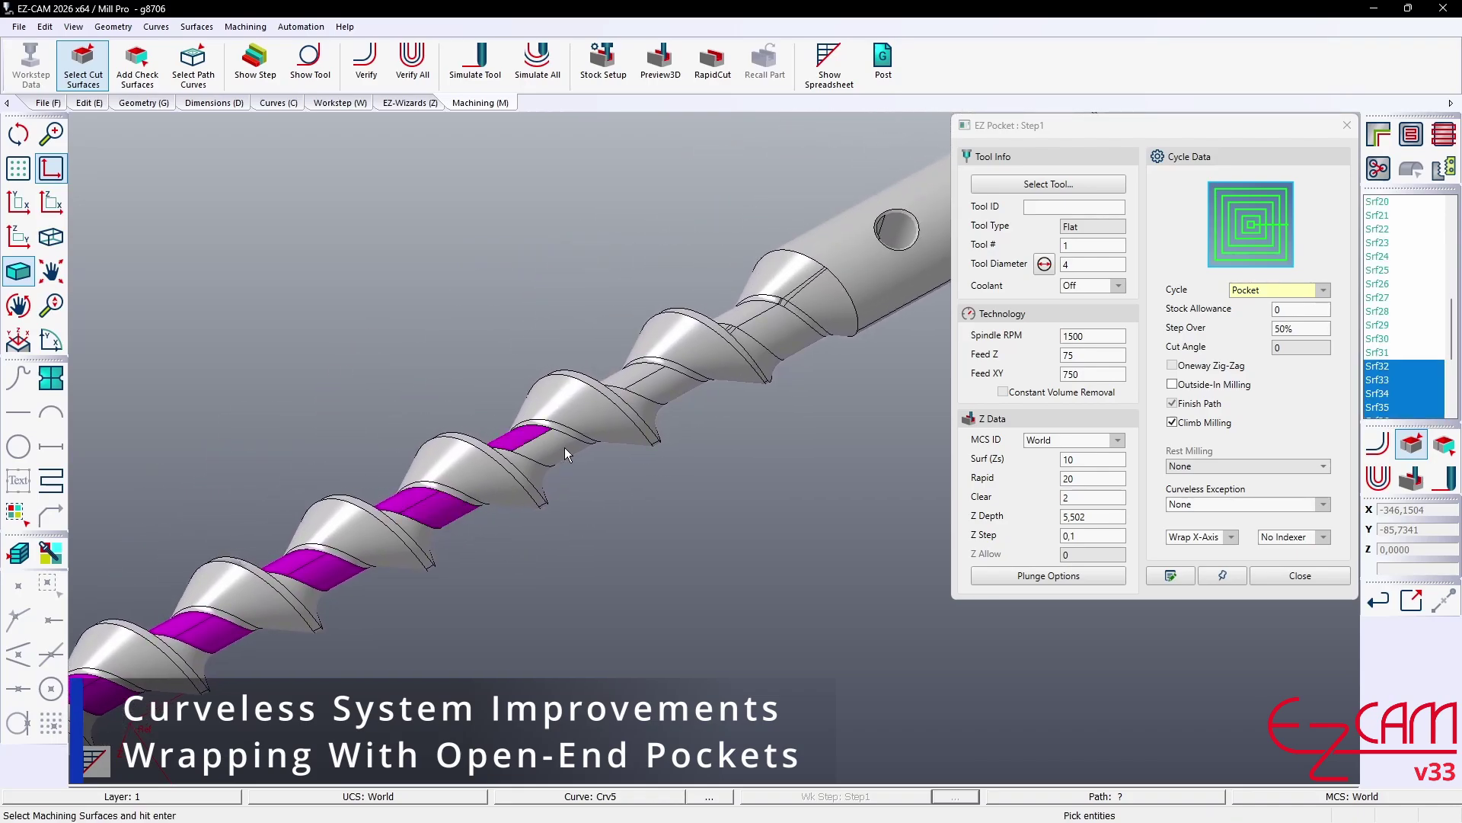
pyautogui.click(1374, 449)
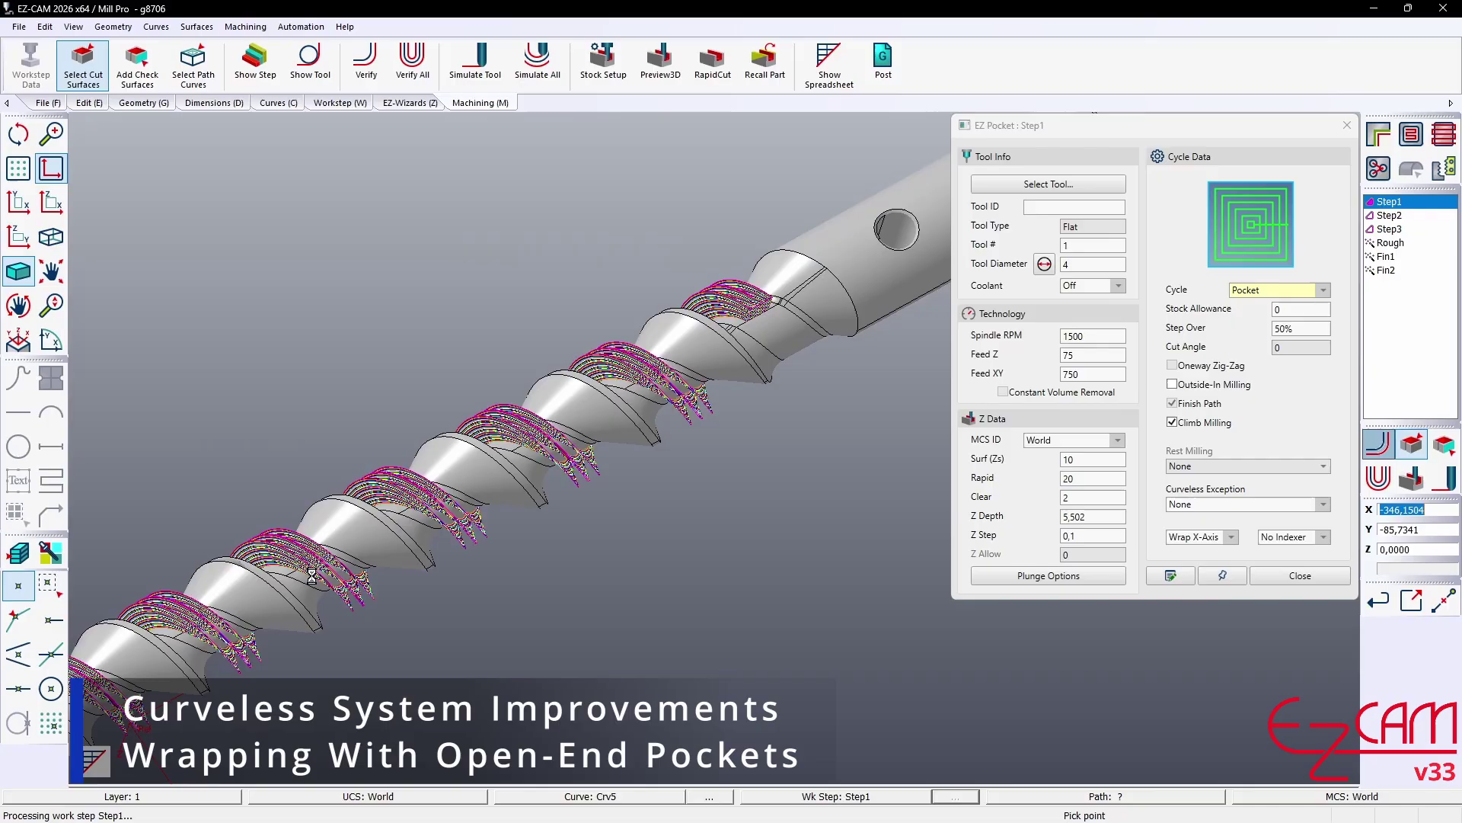
pyautogui.moveTo(585, 454); pyautogui.dragTo(754, 525, button='middle')
pyautogui.scroll(6, 754, 506)
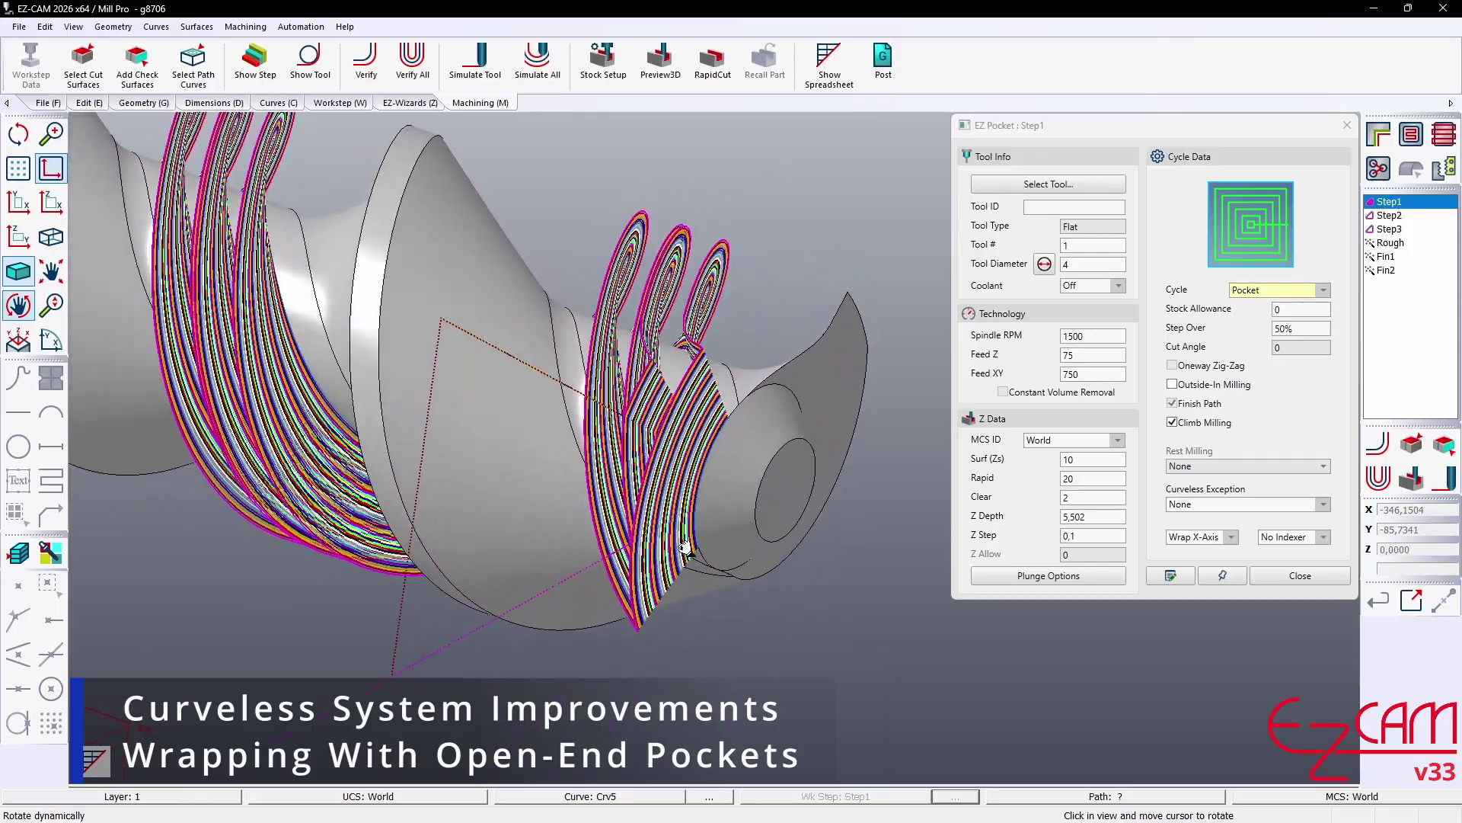
pyautogui.scroll(-4, 732, 457)
pyautogui.moveTo(731, 457); pyautogui.dragTo(720, 431, button='middle')
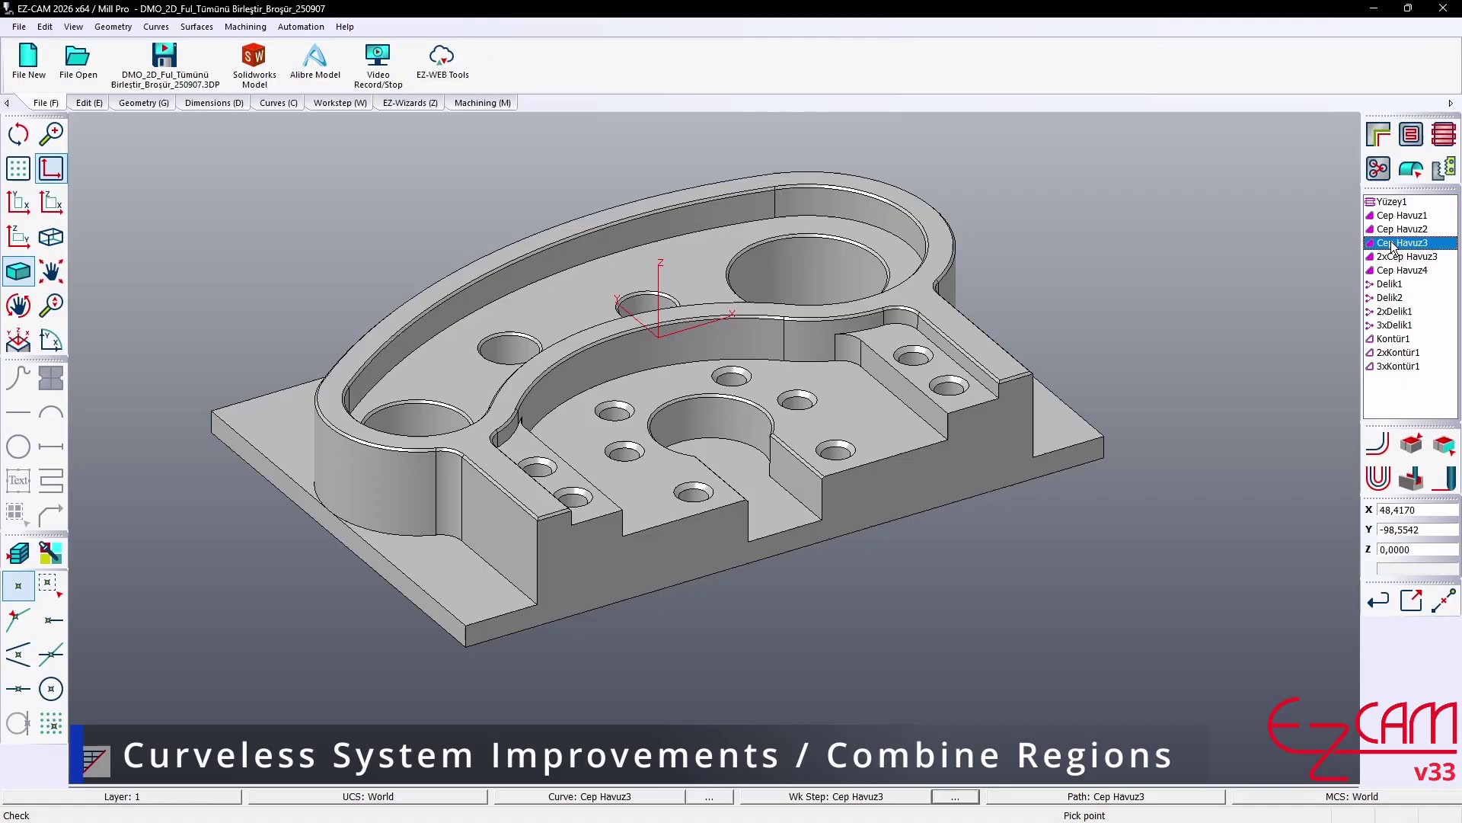
# - Re-pick the Cep Havuz3 floor surfaces and set Curveless Exception to Combine Regions
pyautogui.doubleClick(1391, 241)
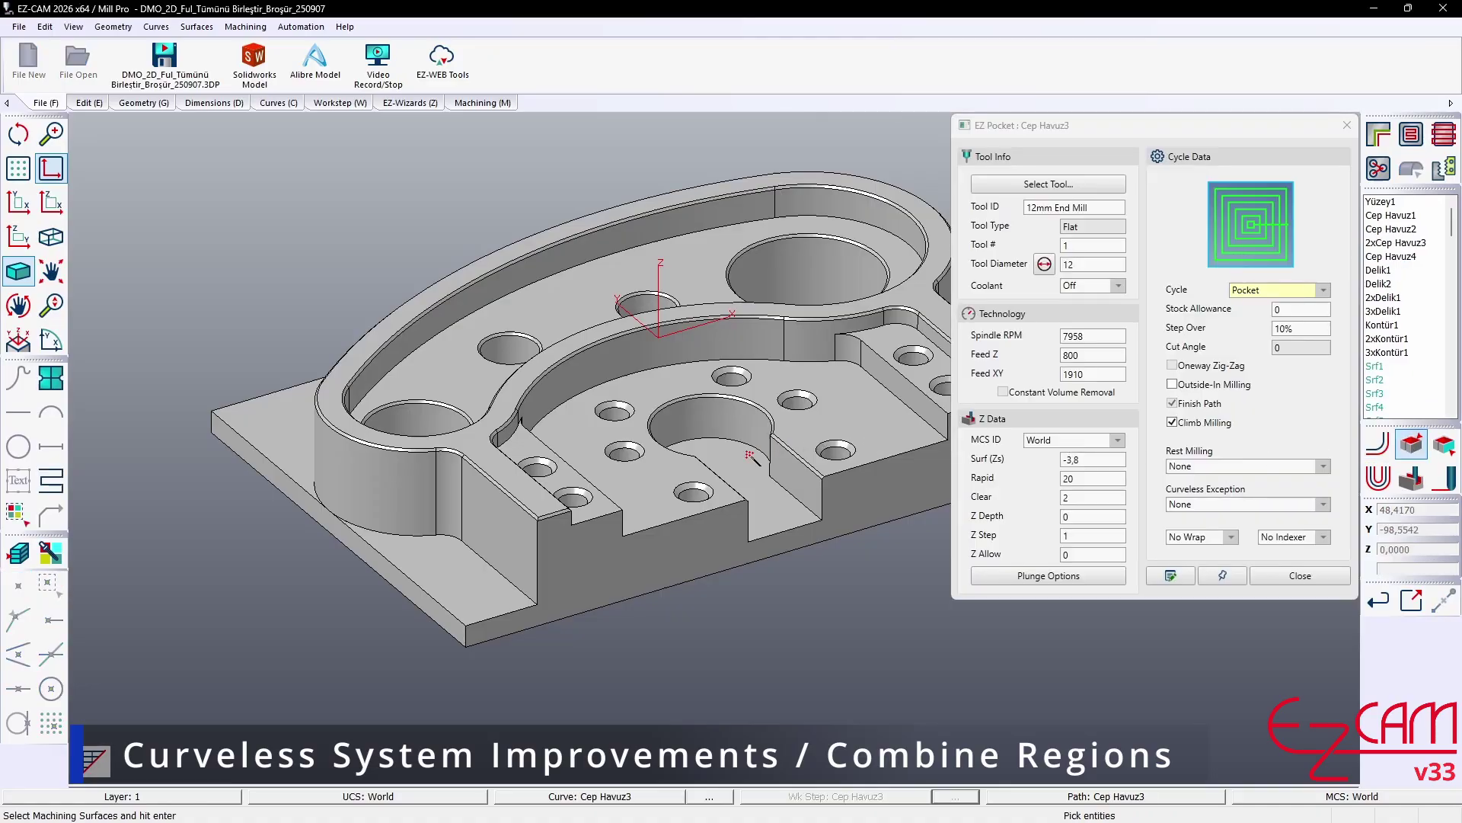
pyautogui.scroll(3, 688, 472)
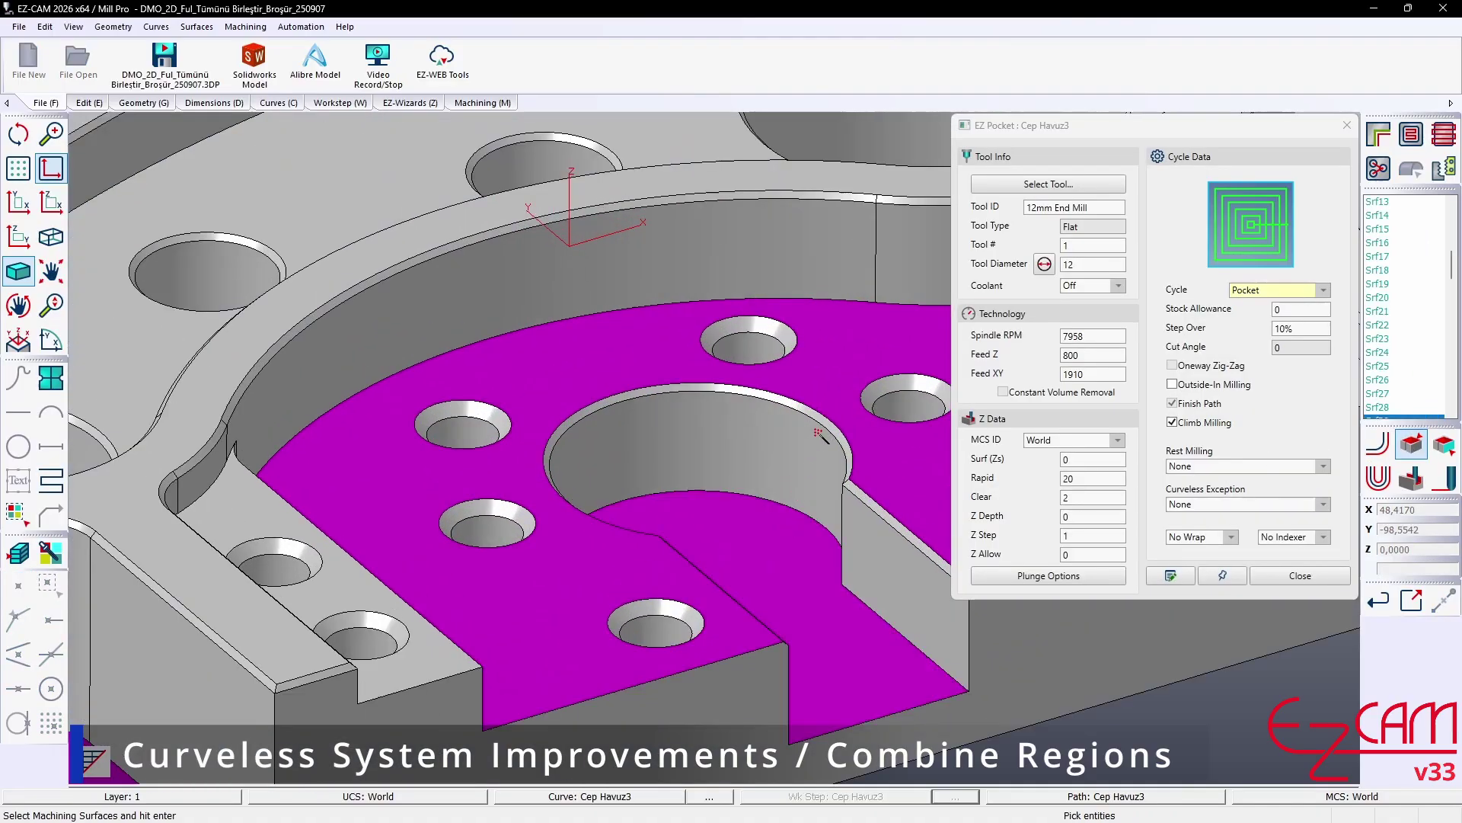
pyautogui.press('Return')
pyautogui.scroll(10, 757, 473)
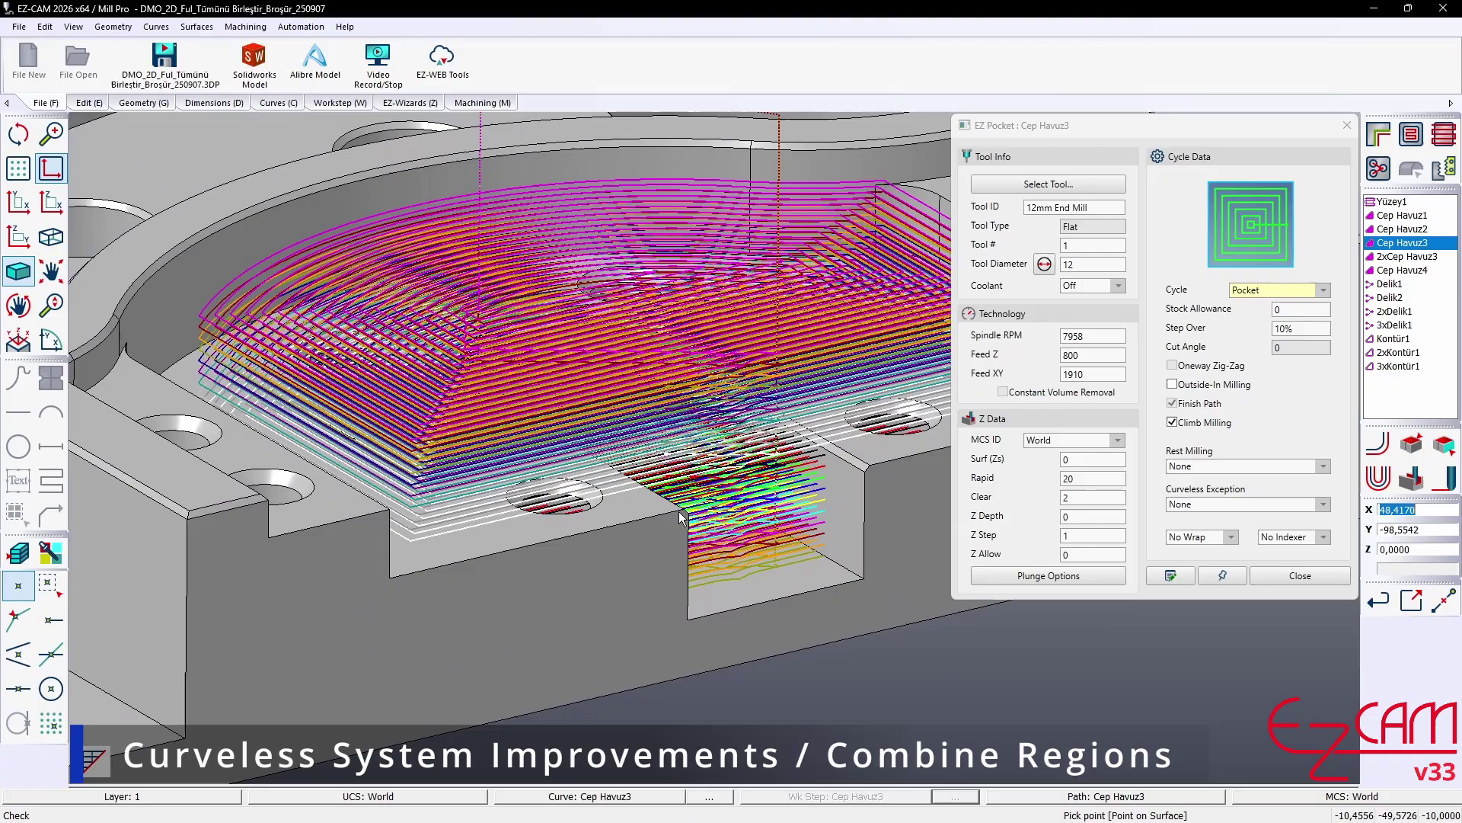
pyautogui.scroll(-4, 702, 454)
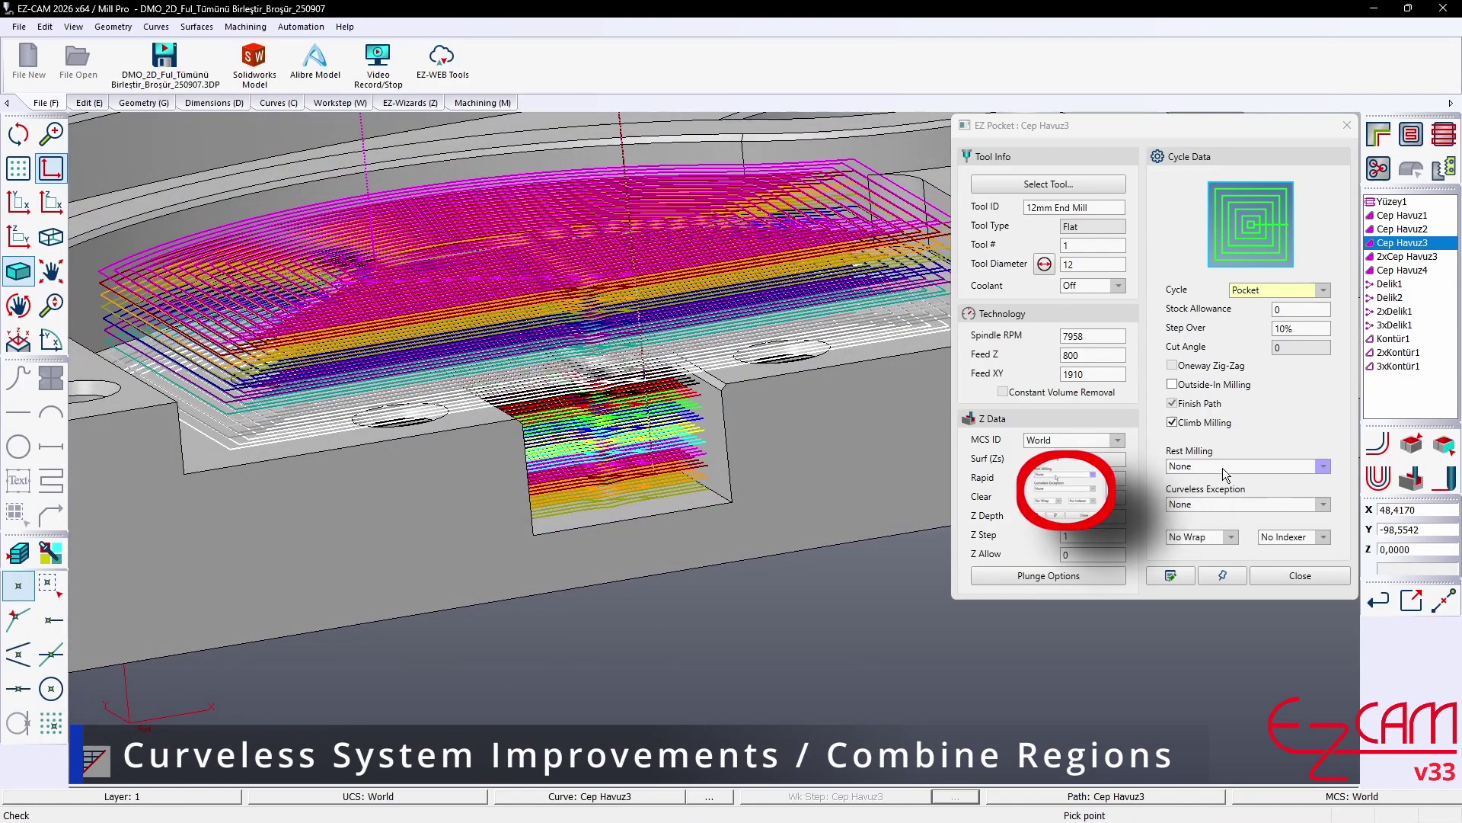
pyautogui.click(1219, 504)
pyautogui.click(1207, 543)
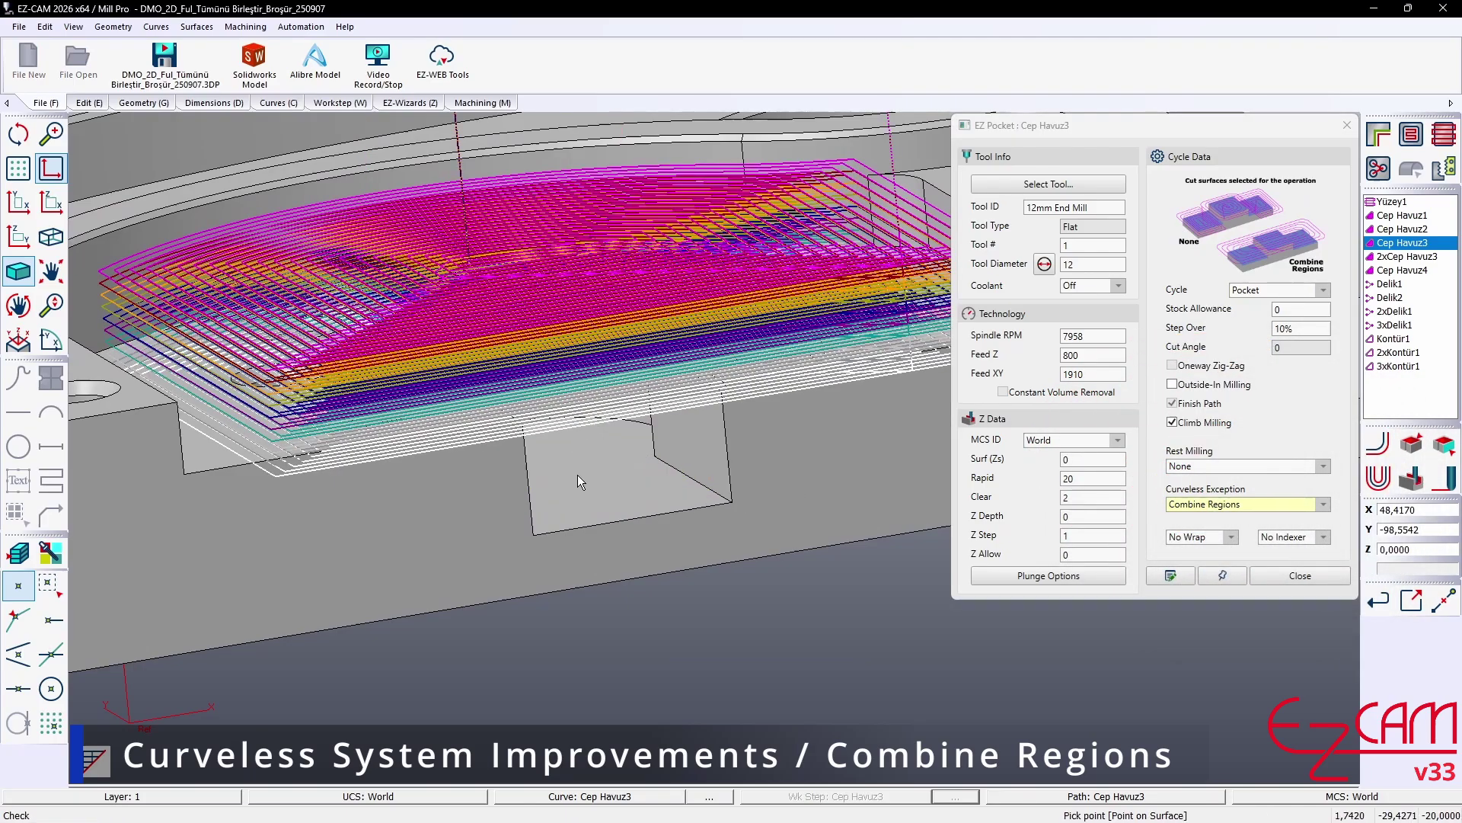
pyautogui.moveTo(578, 482); pyautogui.dragTo(638, 558, button='middle')
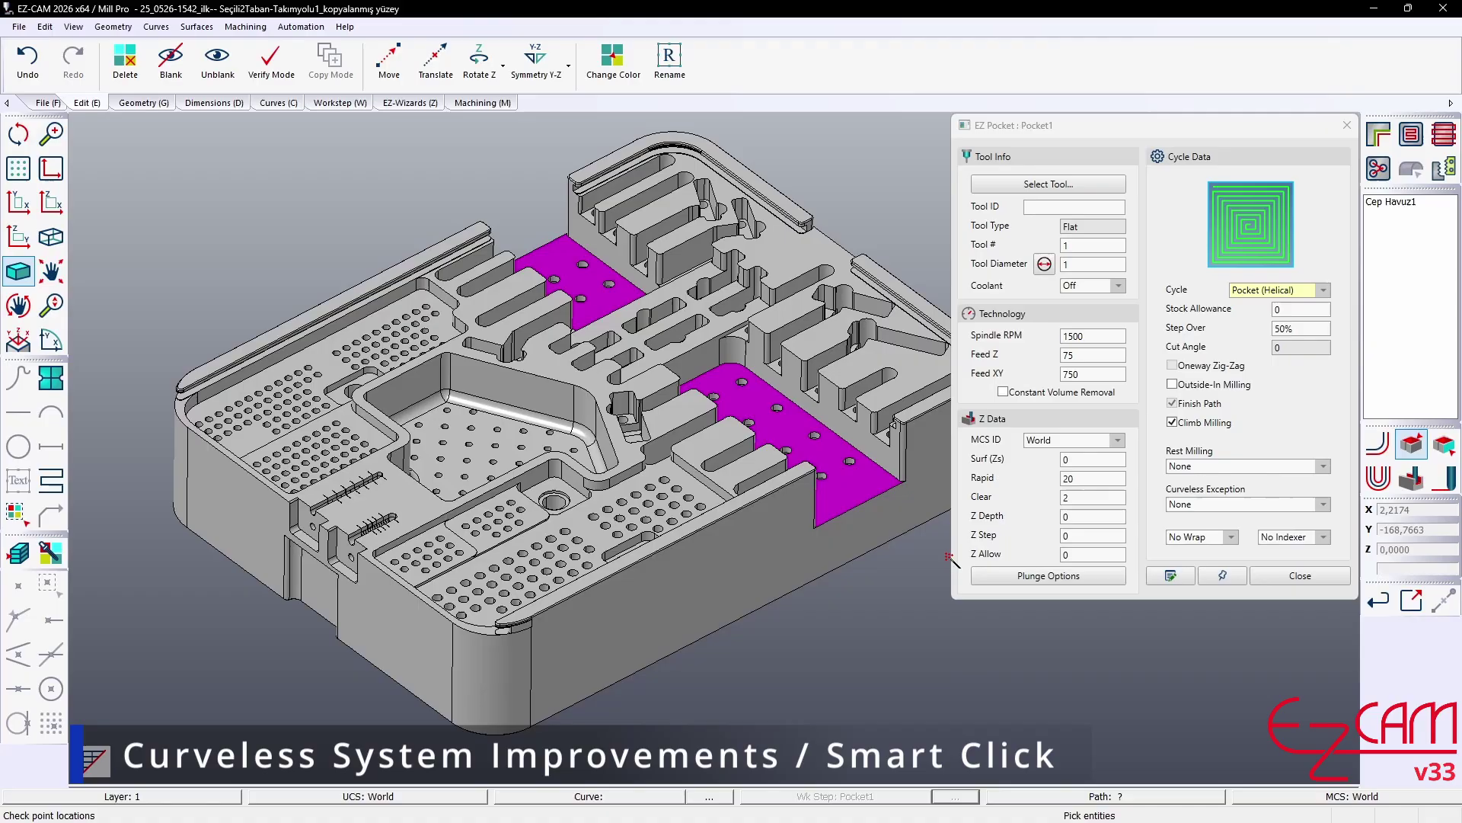
# - Smart-click the two upper floor surfaces and generate the Pocket1 toolpath
pyautogui.click(595, 526)
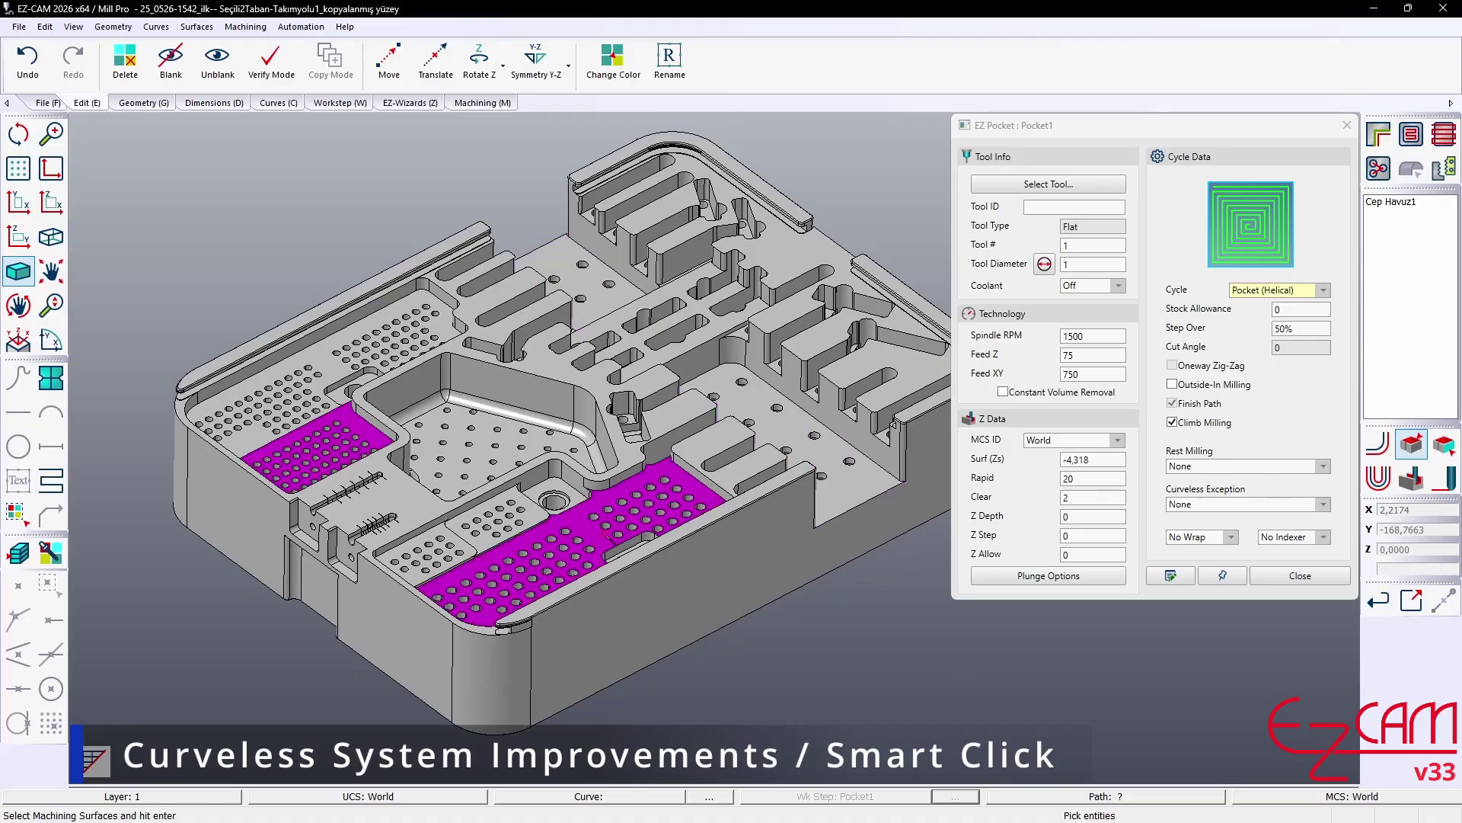
pyautogui.click(767, 651)
pyautogui.click(853, 501)
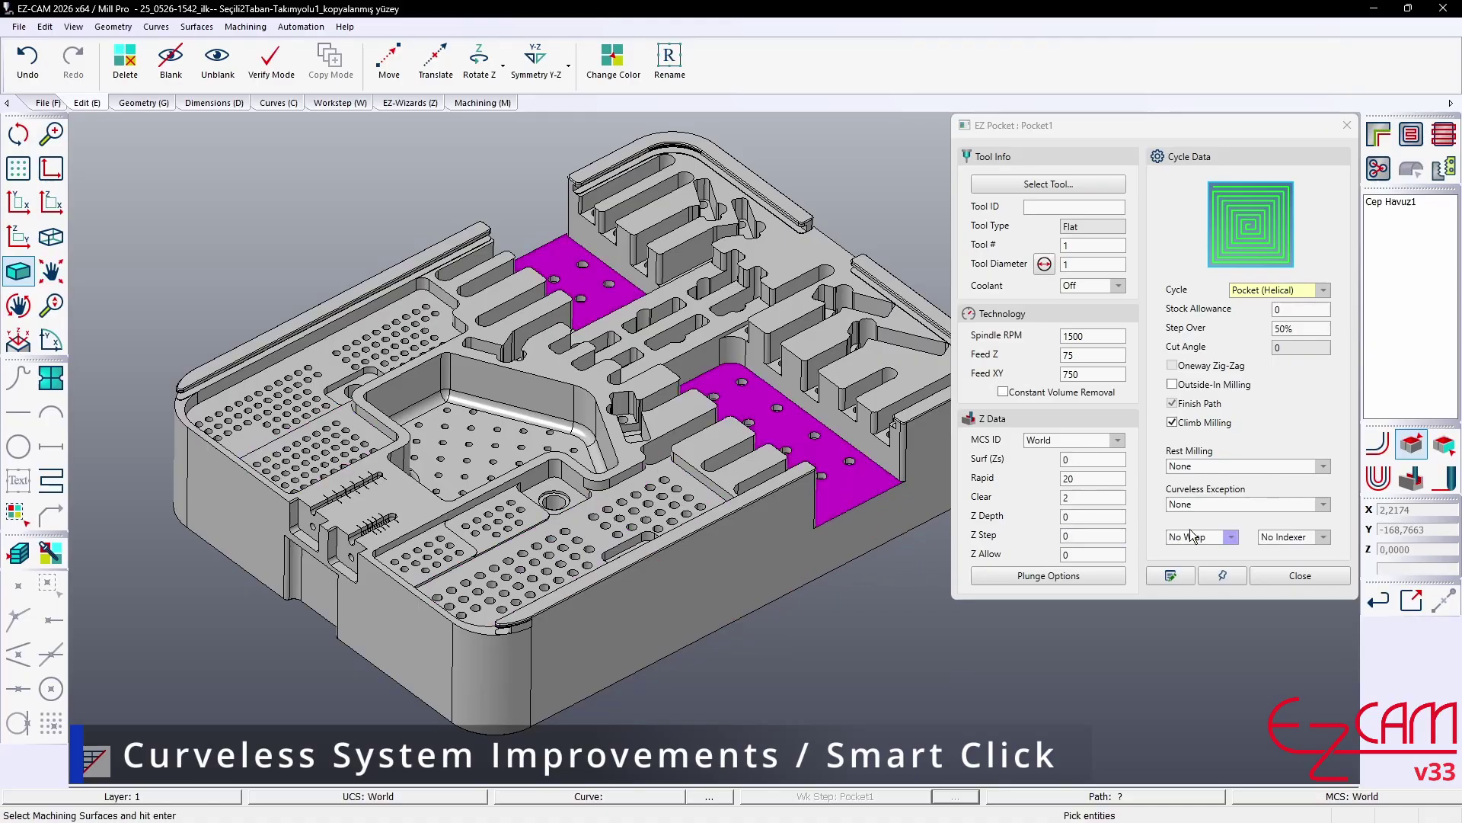
pyautogui.click(1373, 450)
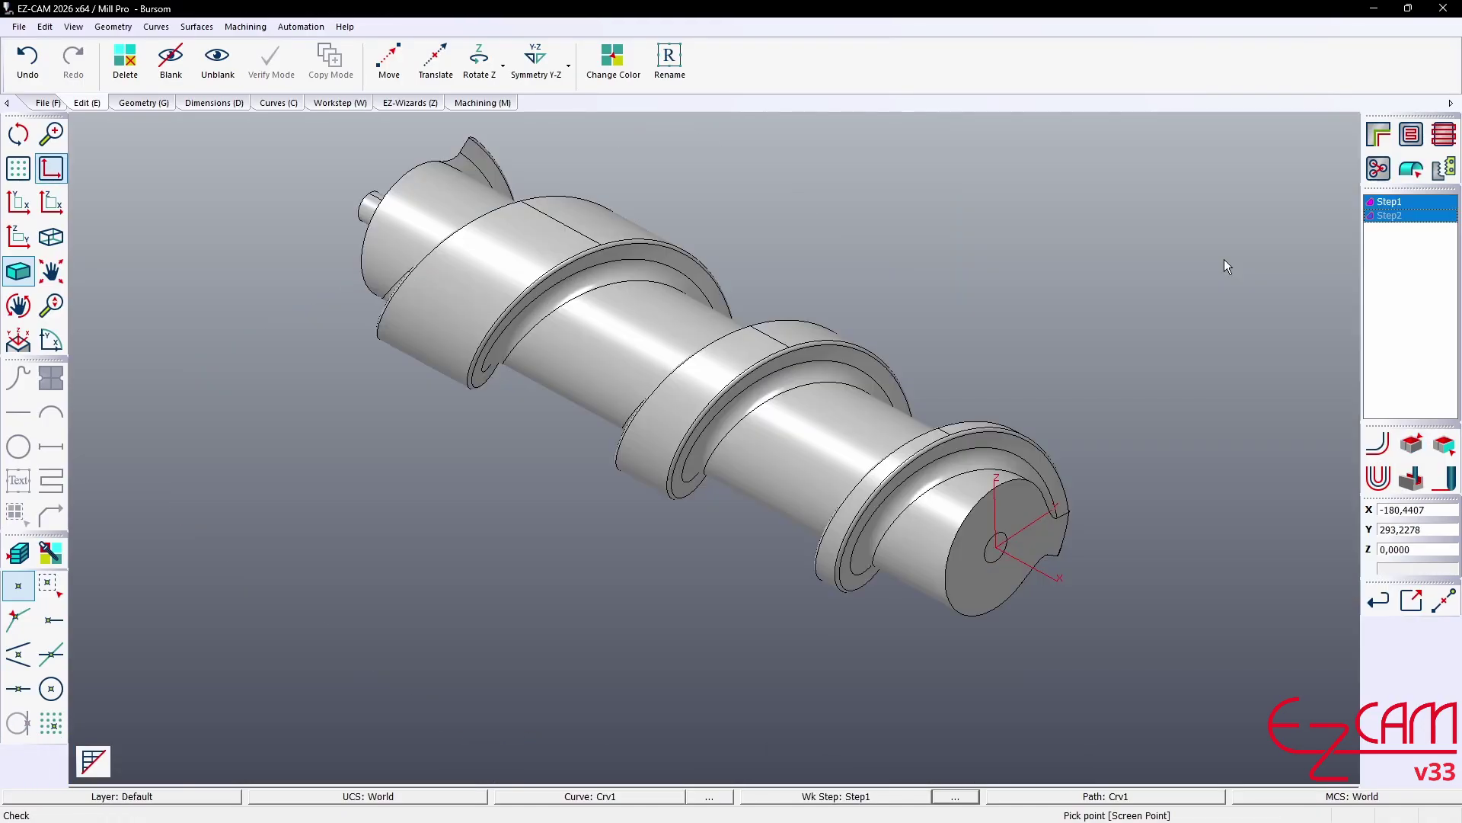
# - Pick the same-diameter shaft surfaces and slanted top face, then generate the tapered contour Step1
pyautogui.click(1411, 444)
pyautogui.click(966, 500)
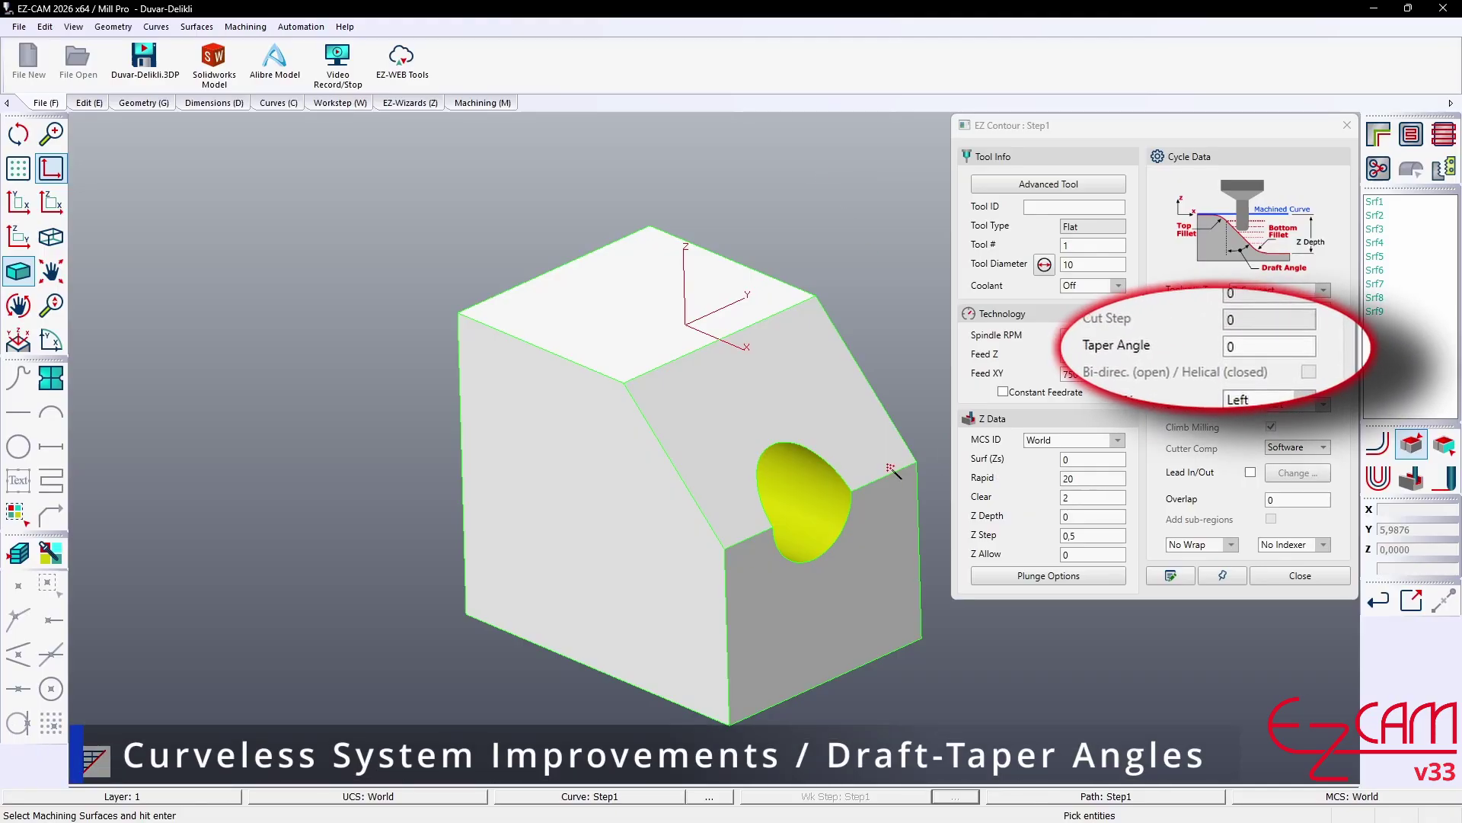
pyautogui.click(867, 461)
pyautogui.click(1377, 444)
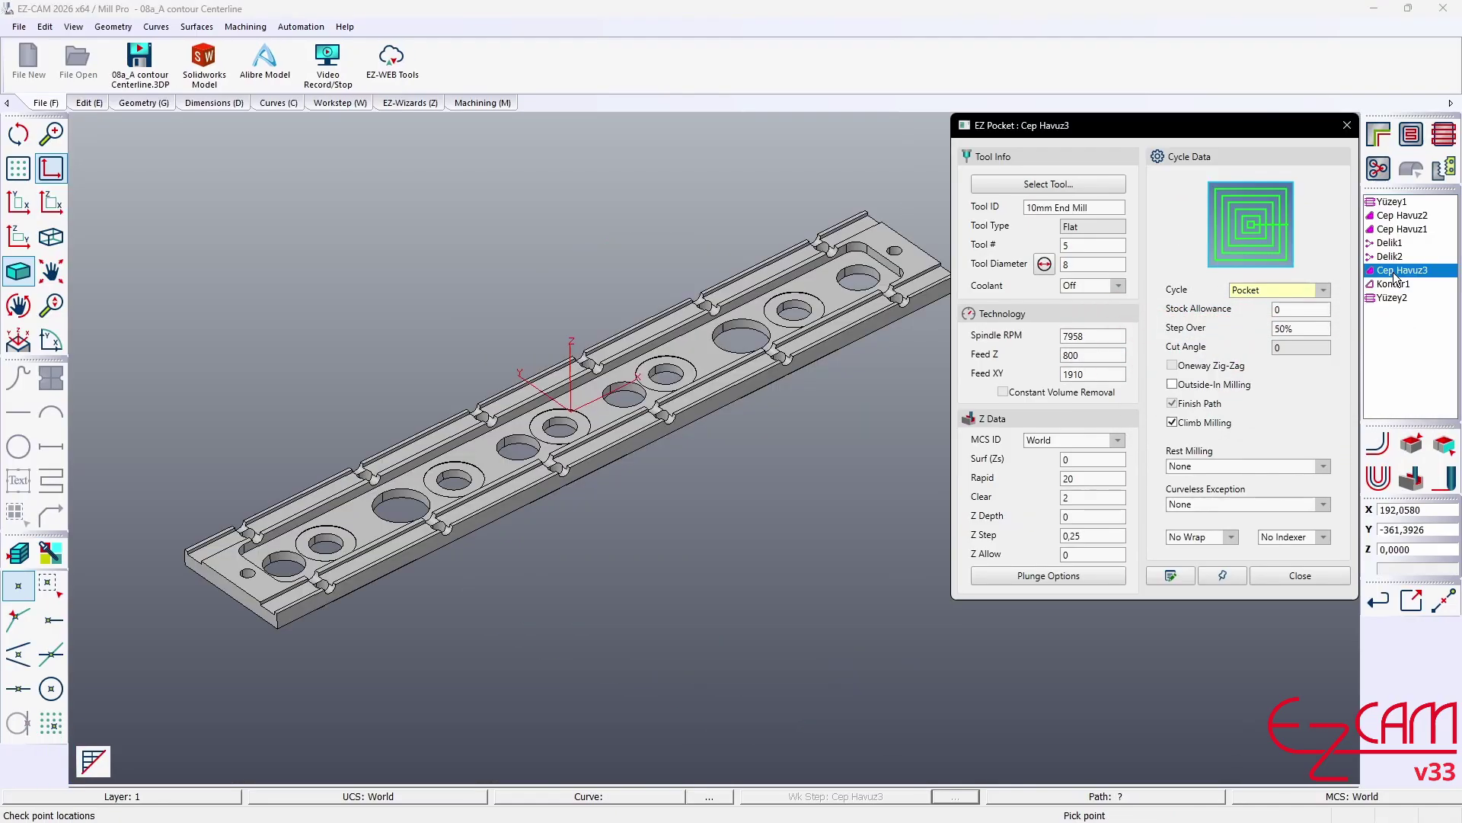
# - Pick the five hole floors so Surf (Zs) becomes -8 and regenerate Cep Havuz3
pyautogui.click(1409, 450)
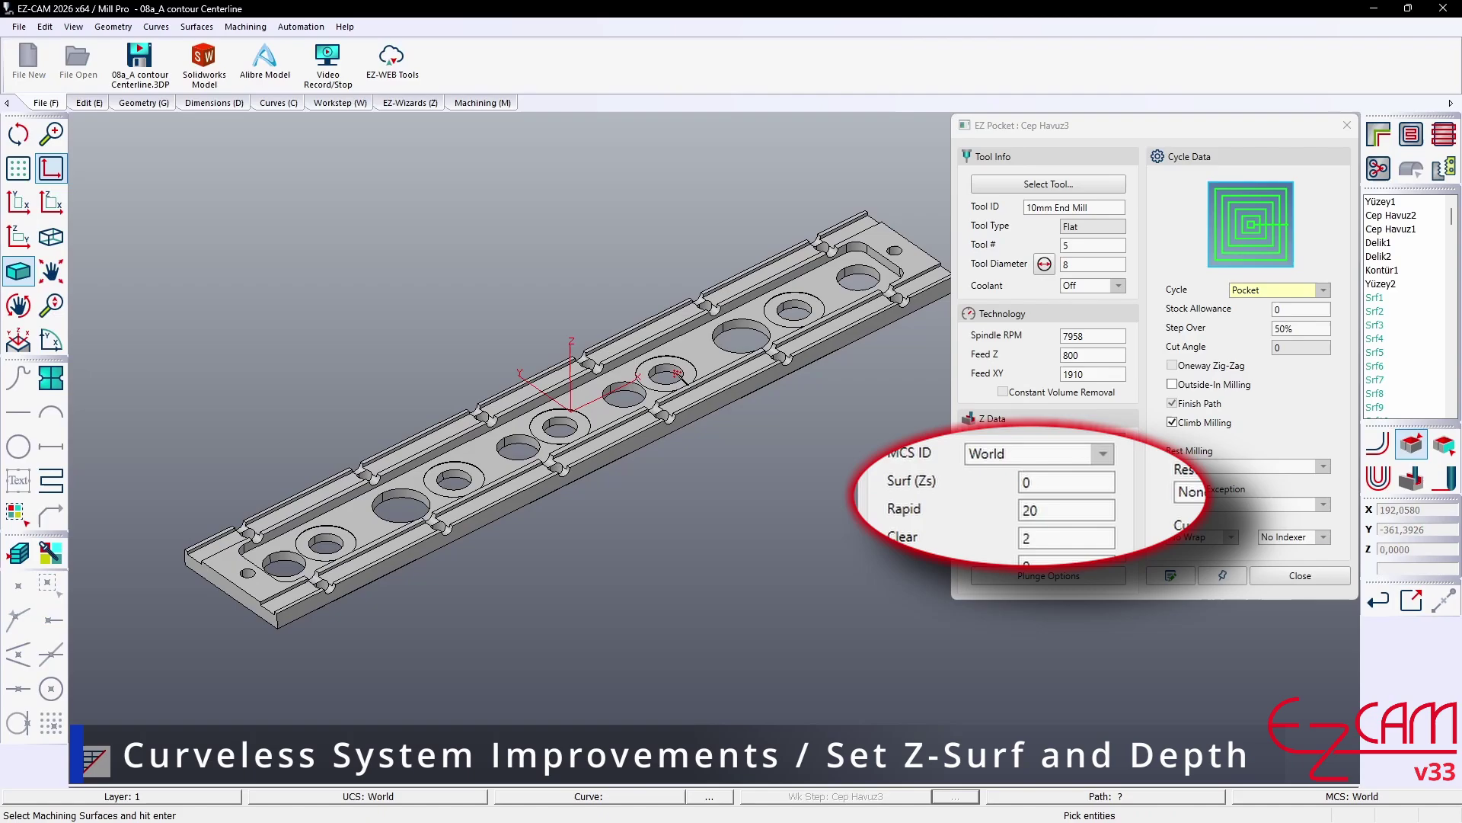
pyautogui.click(678, 374)
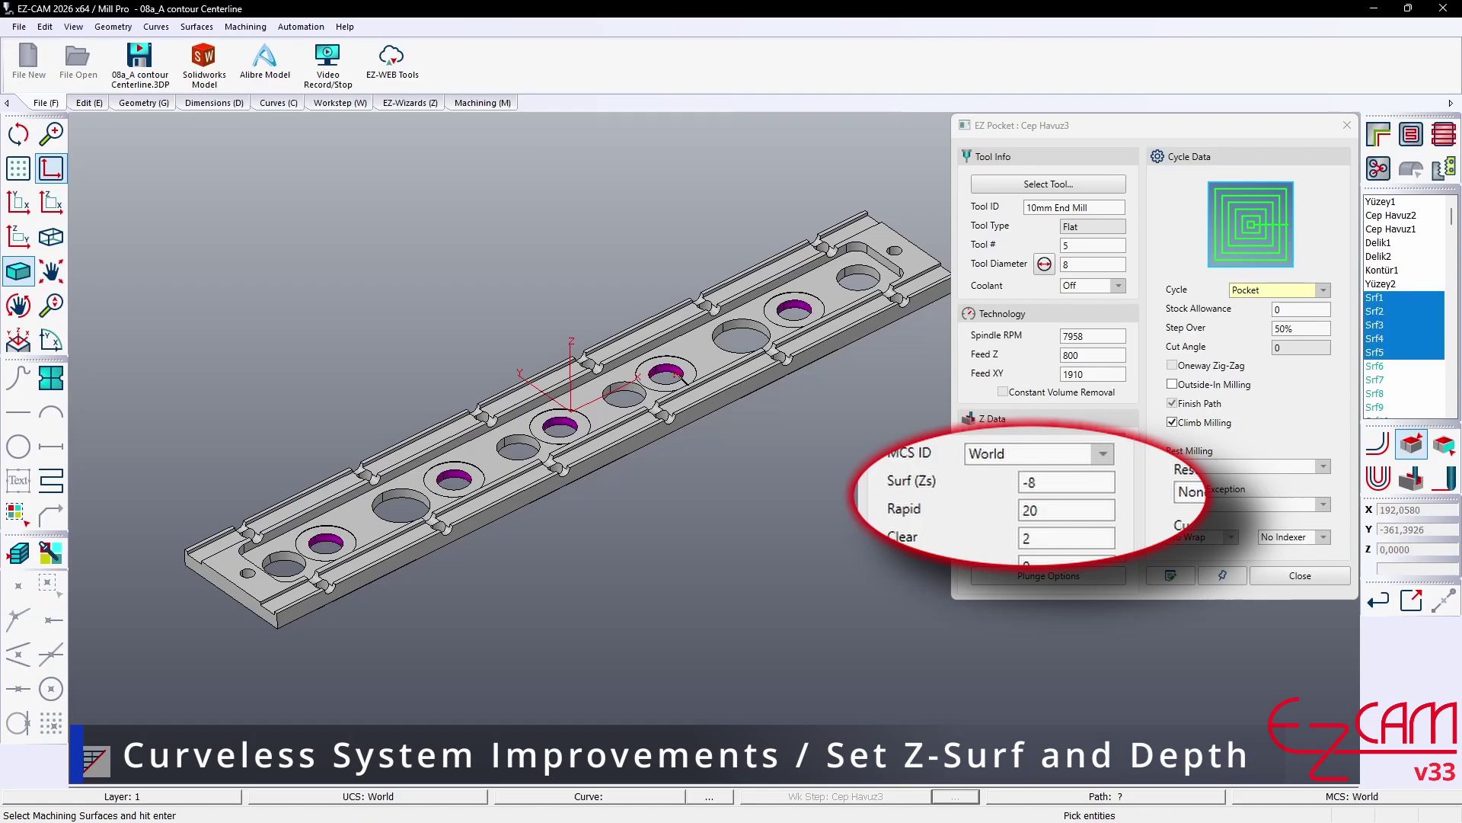
pyautogui.click(1380, 441)
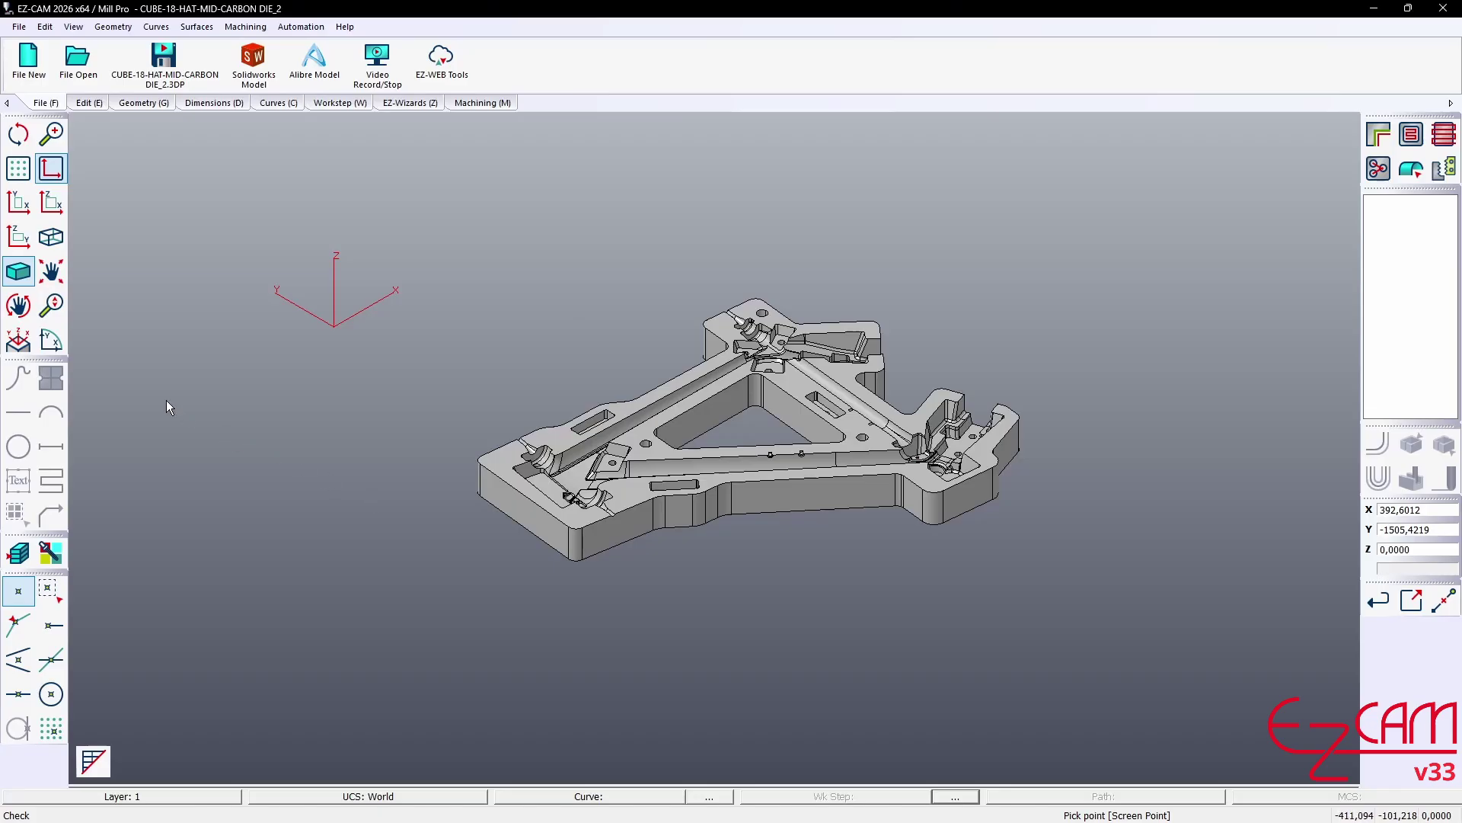
# - Place the World origin on the die's floor face and check it from top view
pyautogui.click(51, 340)
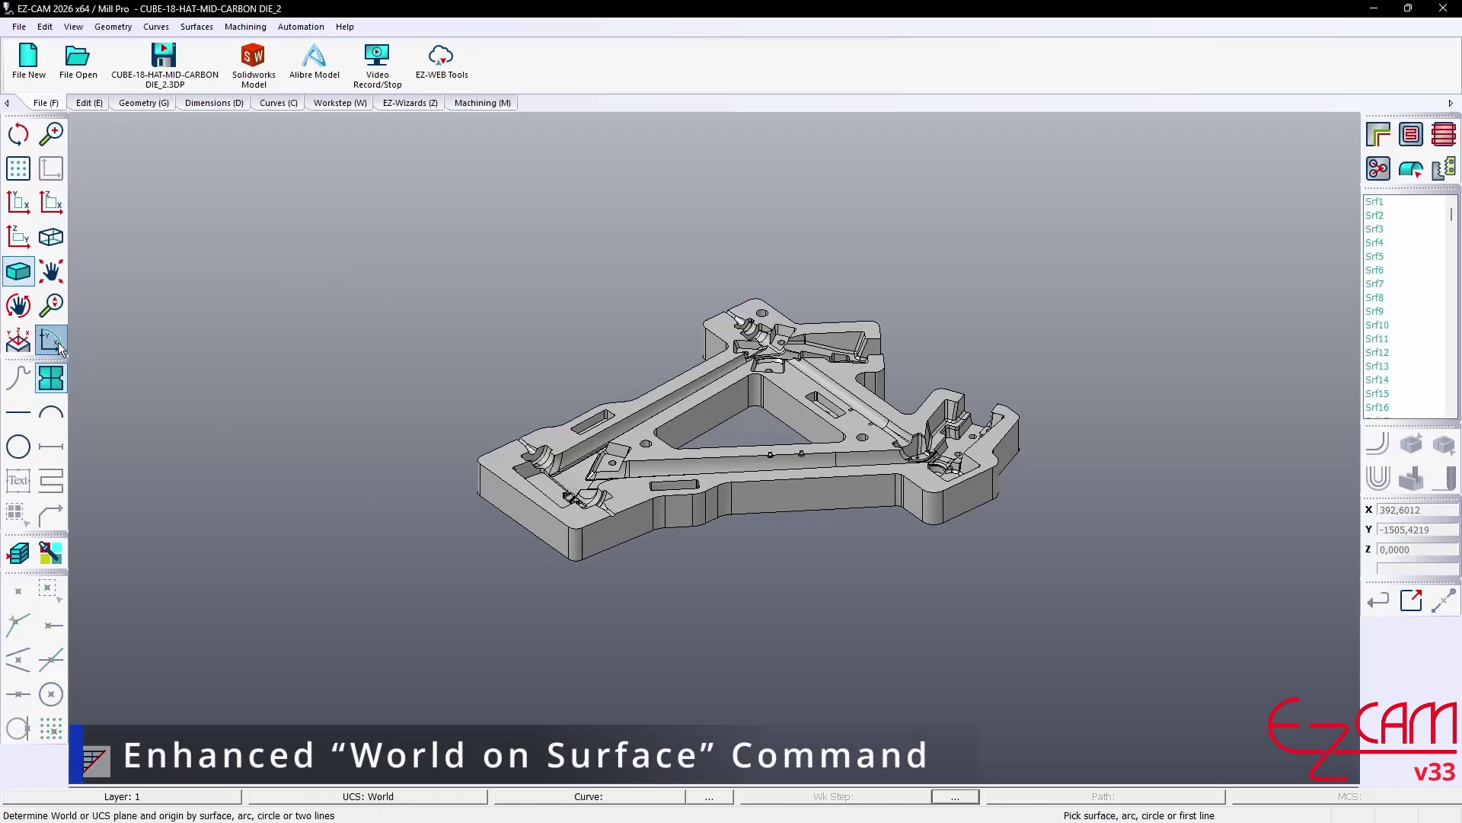
pyautogui.click(744, 479)
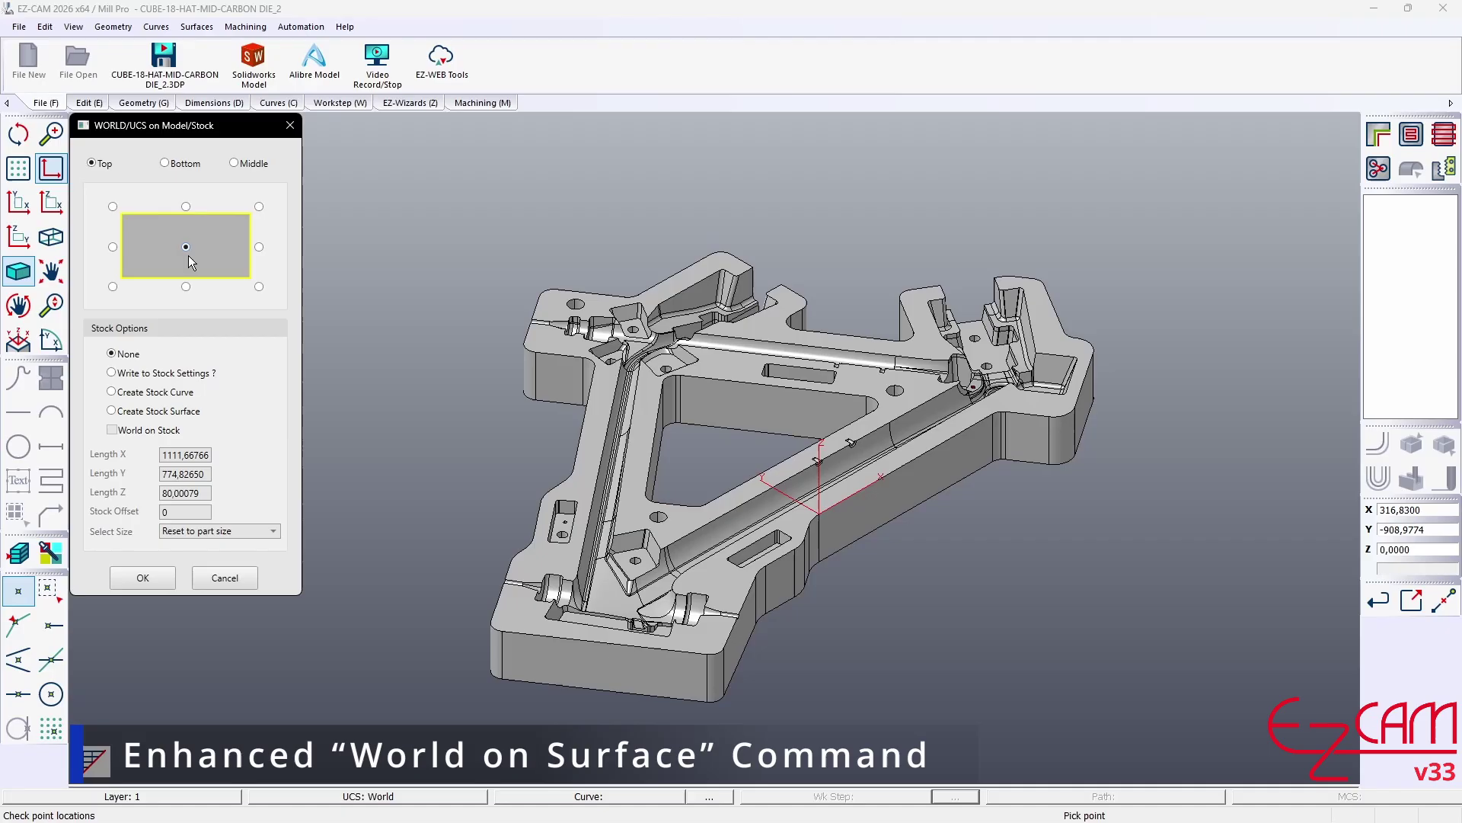
pyautogui.click(143, 577)
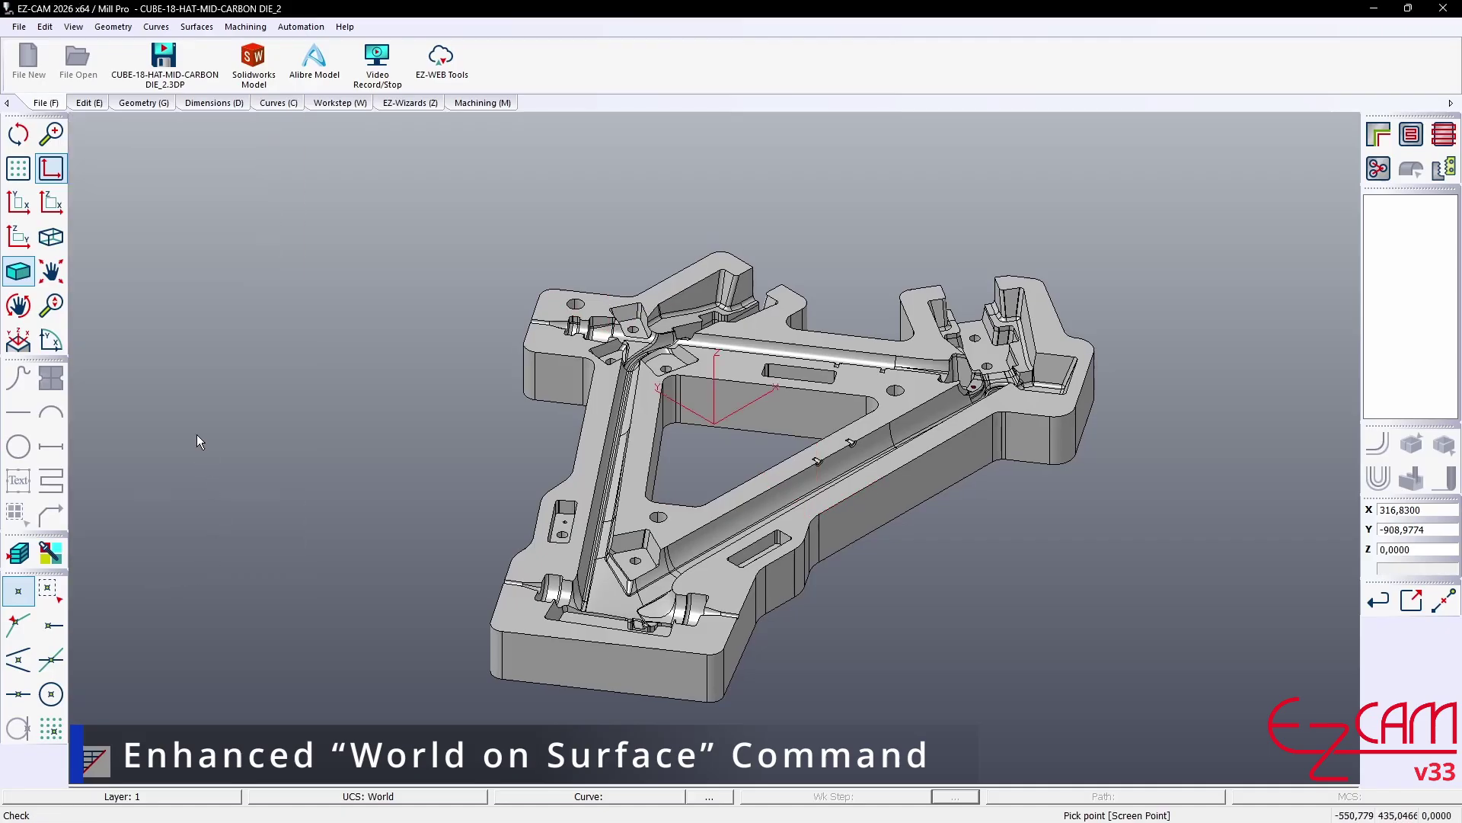
pyautogui.click(18, 202)
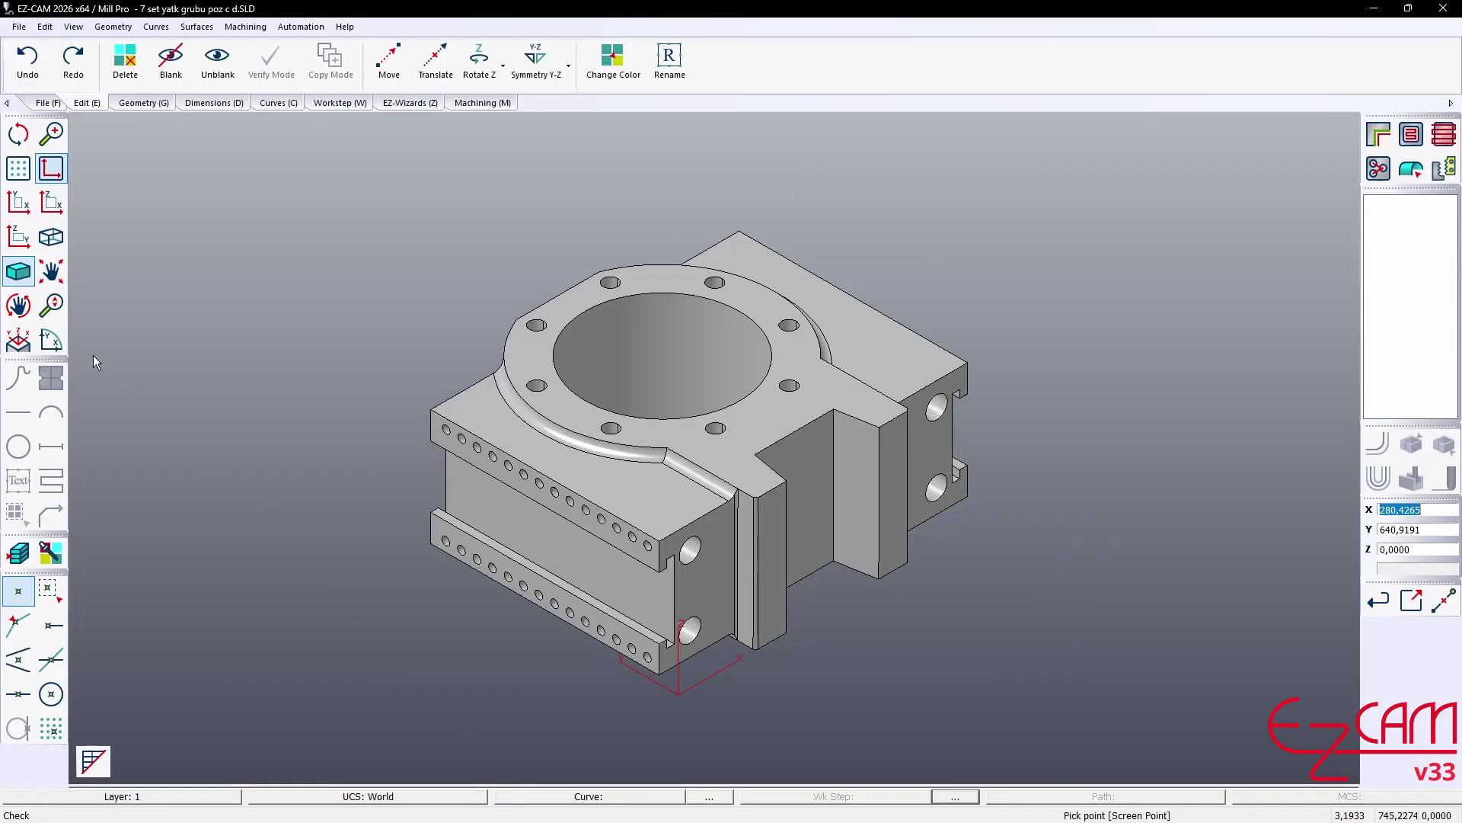
pyautogui.click(51, 339)
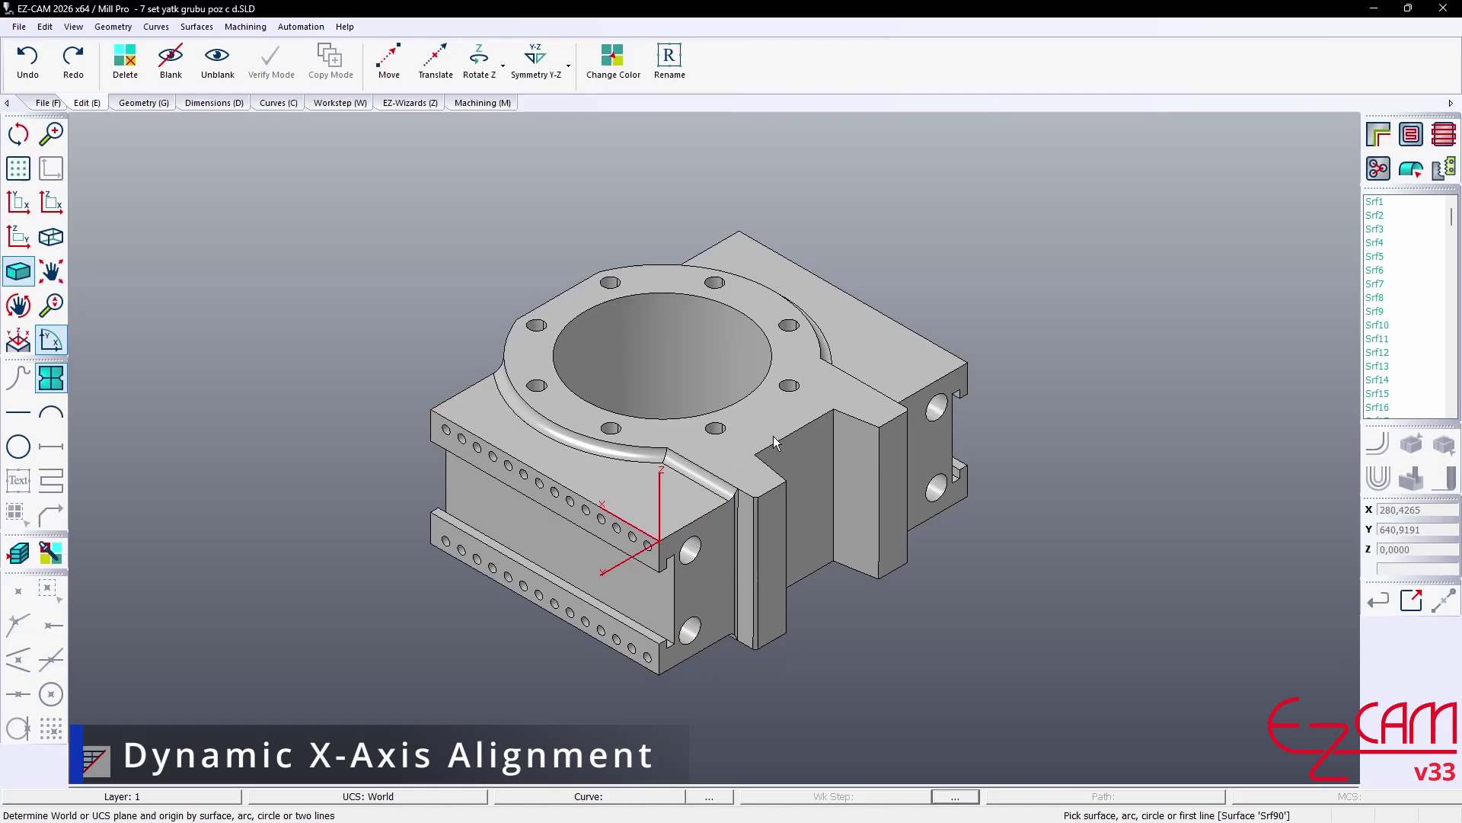
# - Place the block's World on its top face and check it from above
pyautogui.click(817, 419)
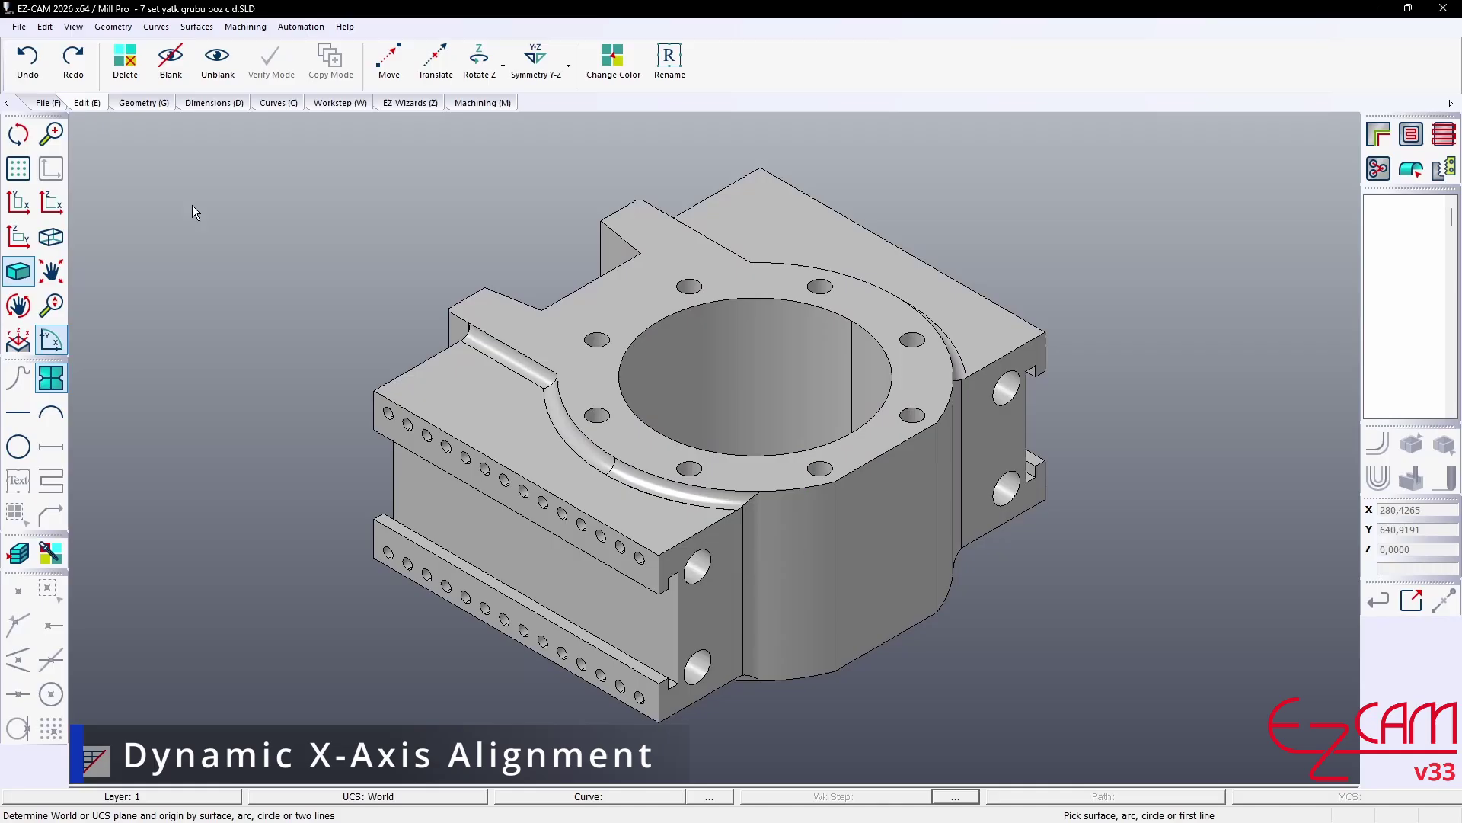
pyautogui.click(50, 168)
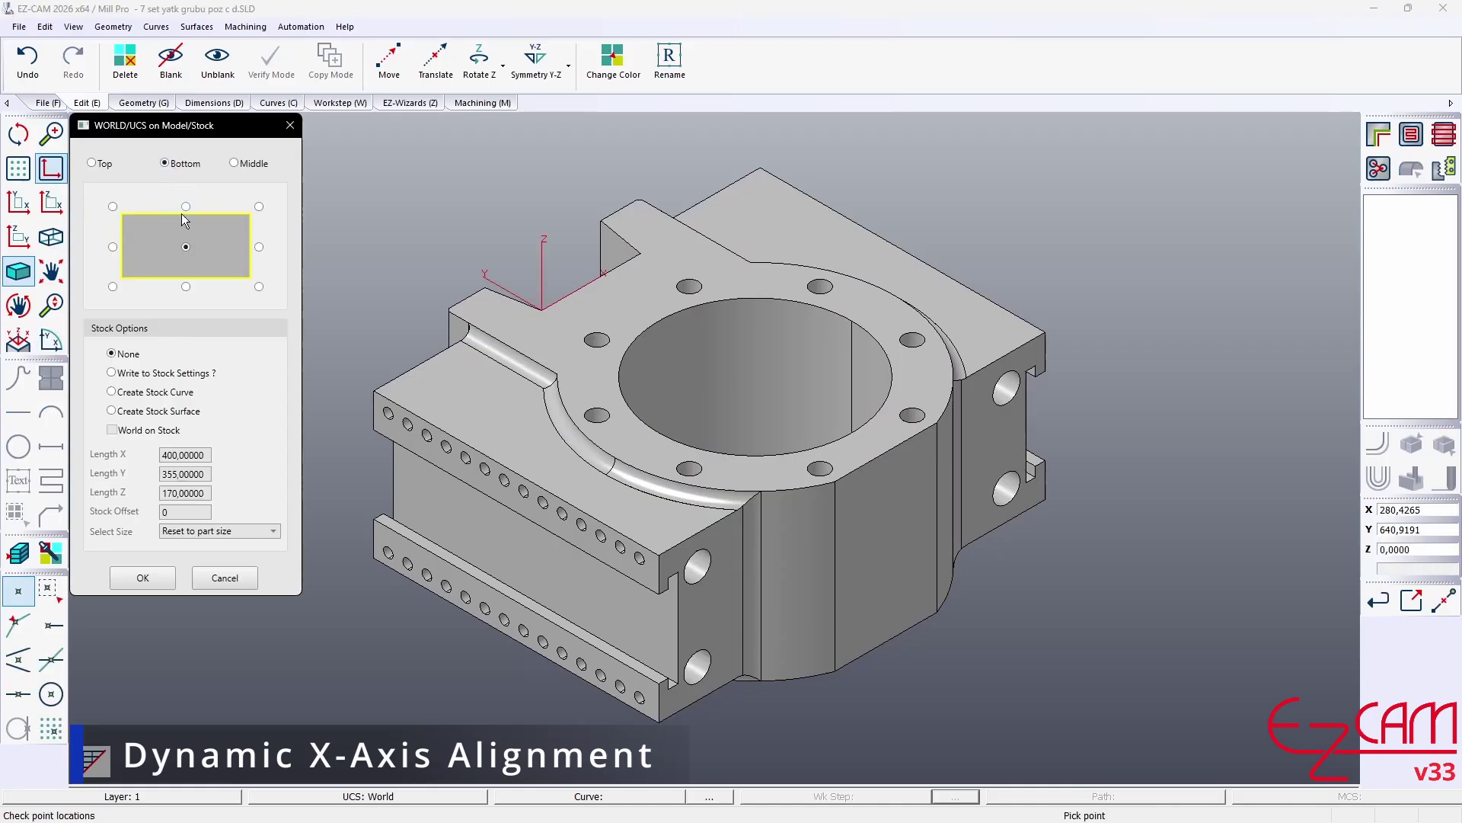
pyautogui.click(143, 578)
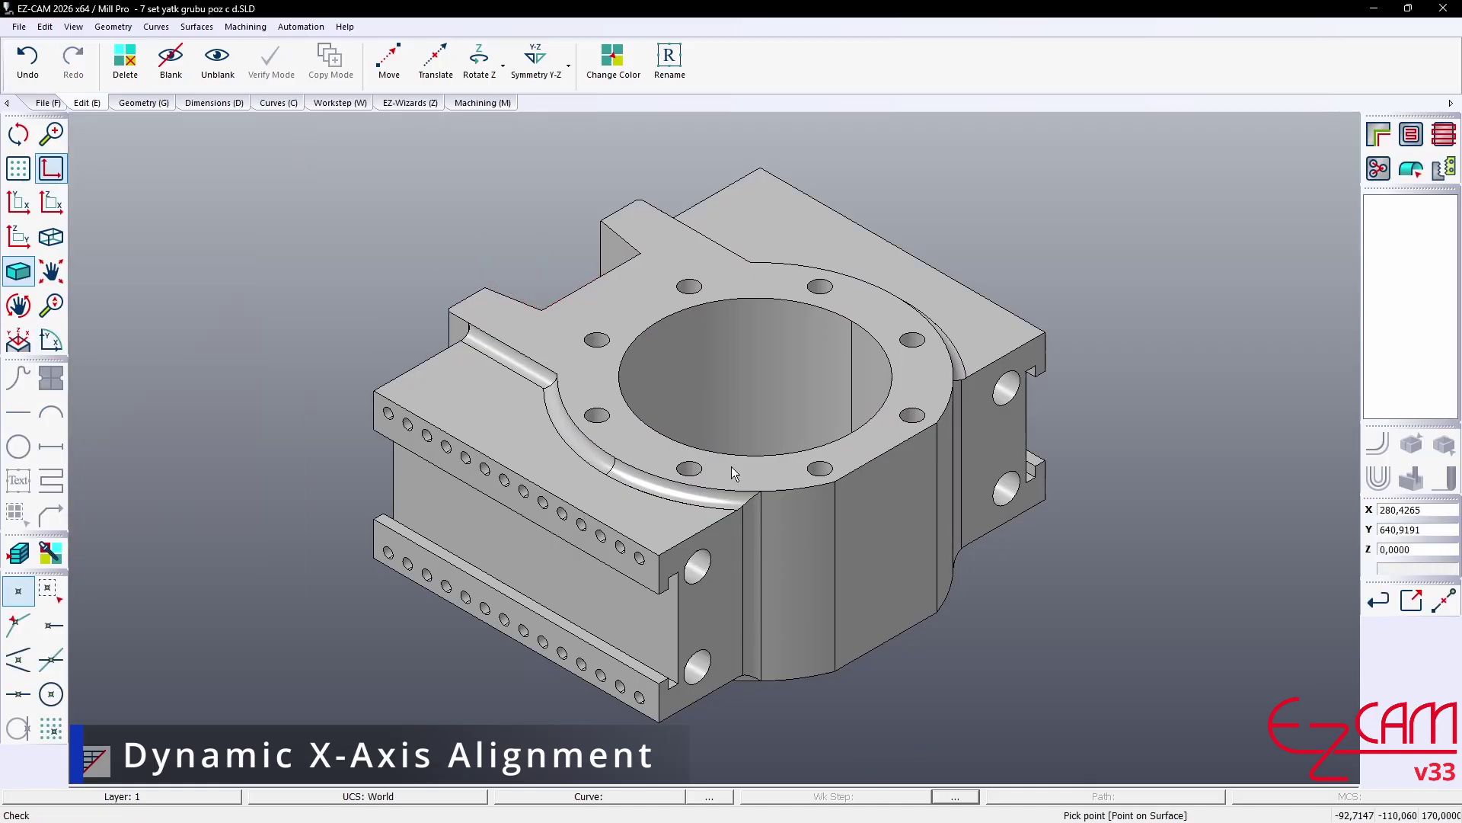
pyautogui.click(19, 202)
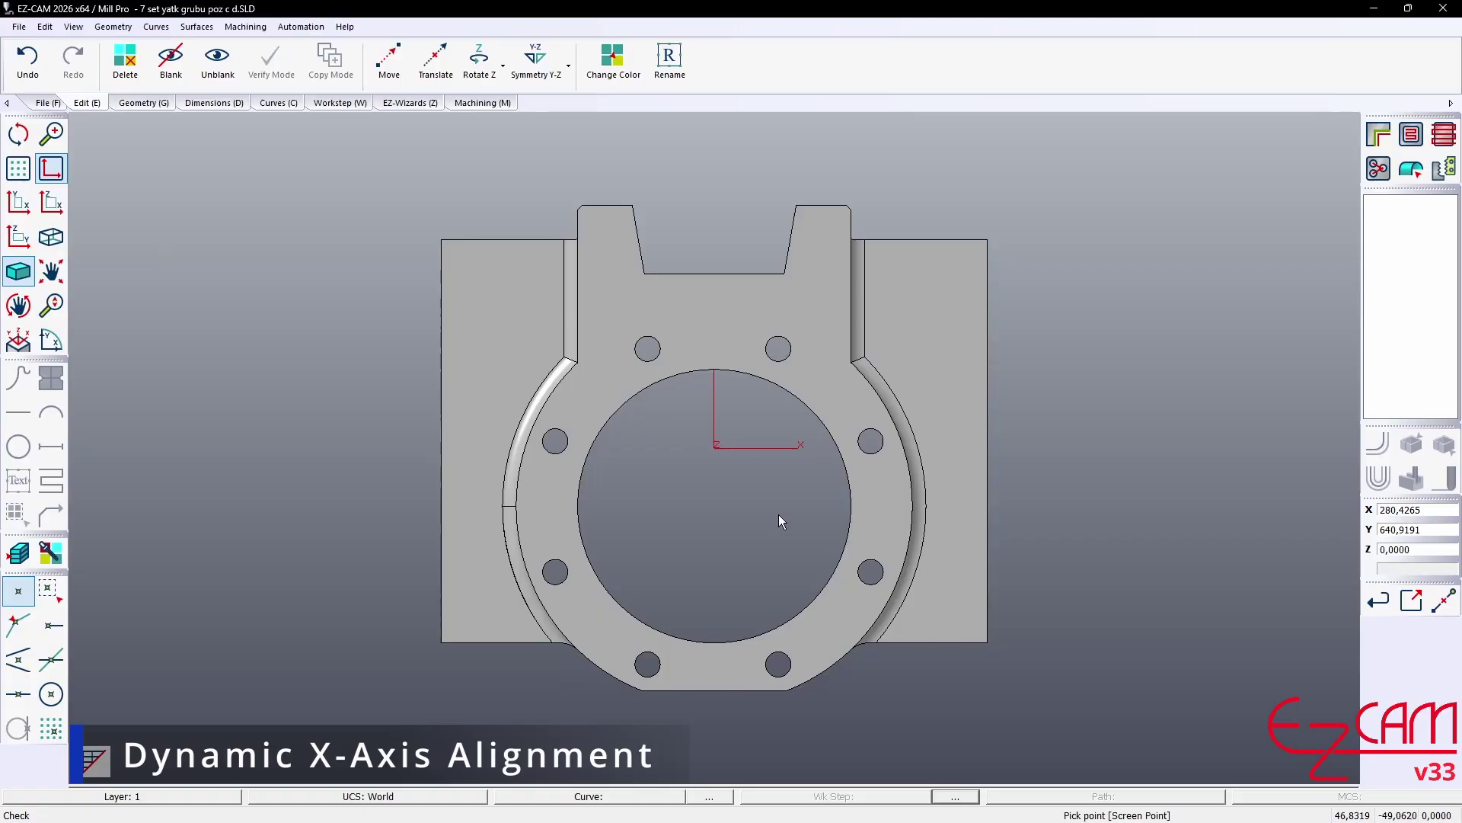
# - Realign the World to a side face so X spans 355 and Y 400, checked from top
pyautogui.moveTo(780, 521); pyautogui.dragTo(787, 395, button='middle')
pyautogui.click(52, 339)
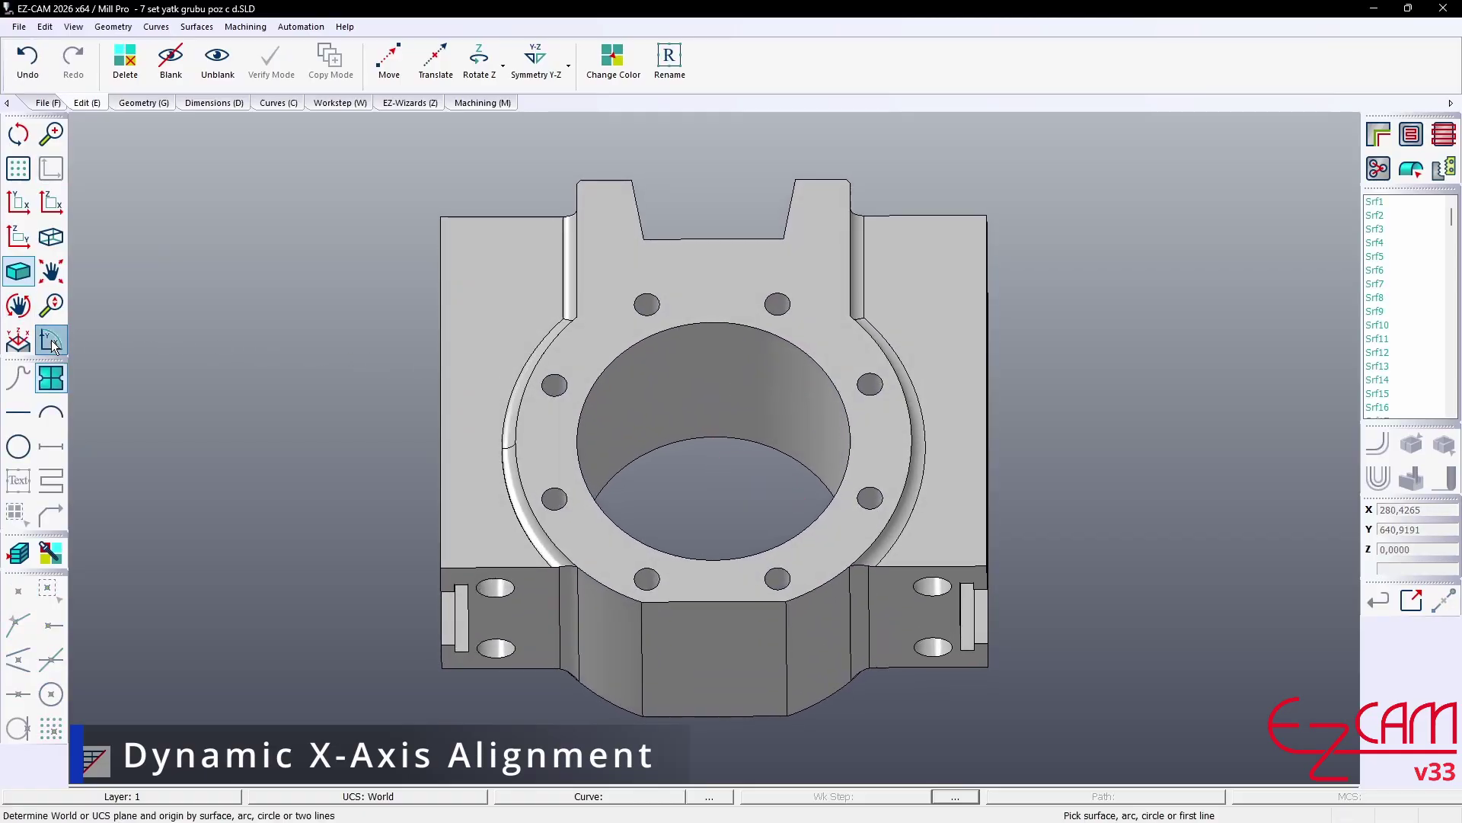
pyautogui.click(441, 255)
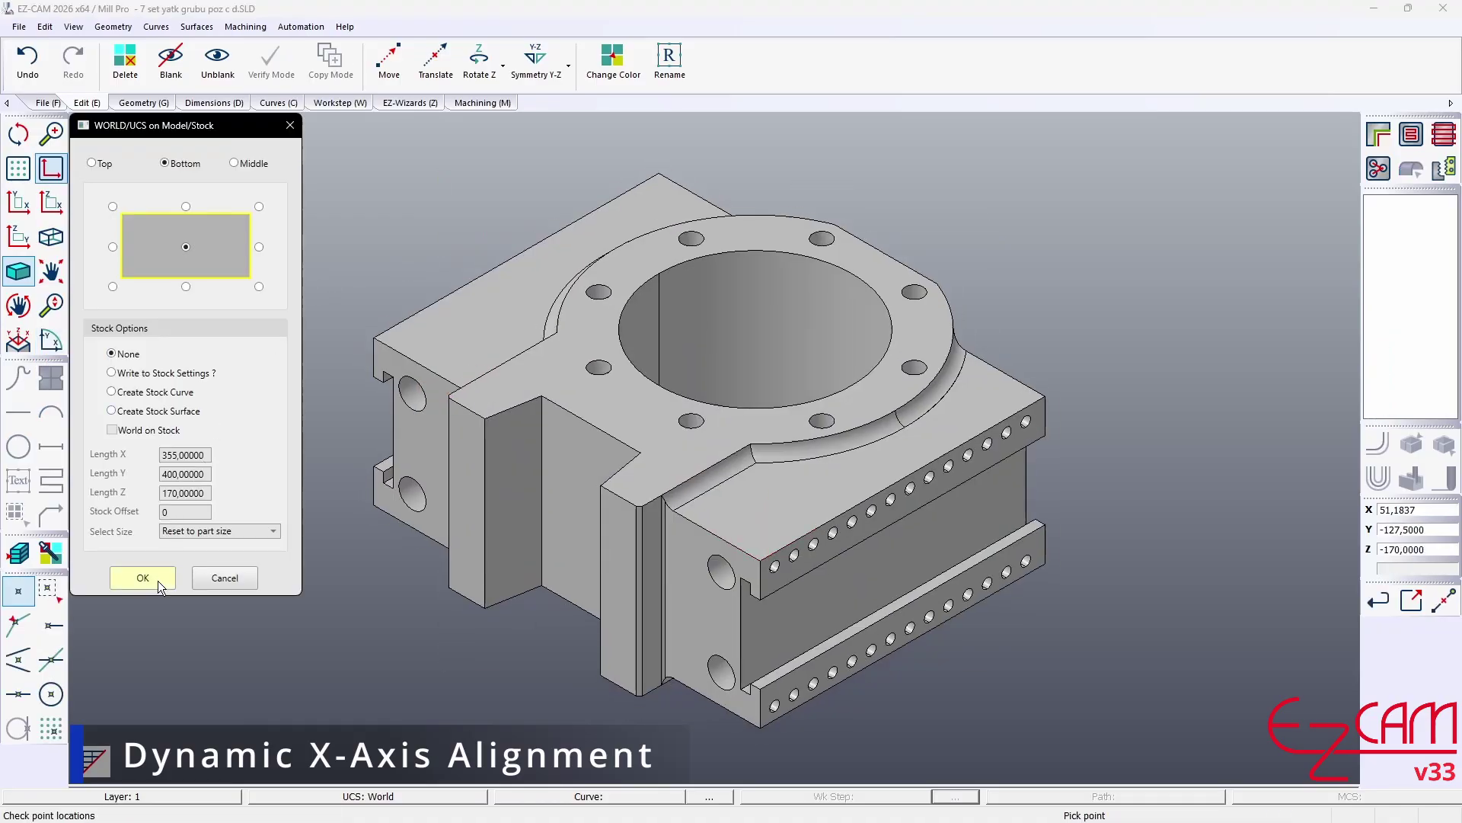
pyautogui.click(166, 576)
pyautogui.click(22, 207)
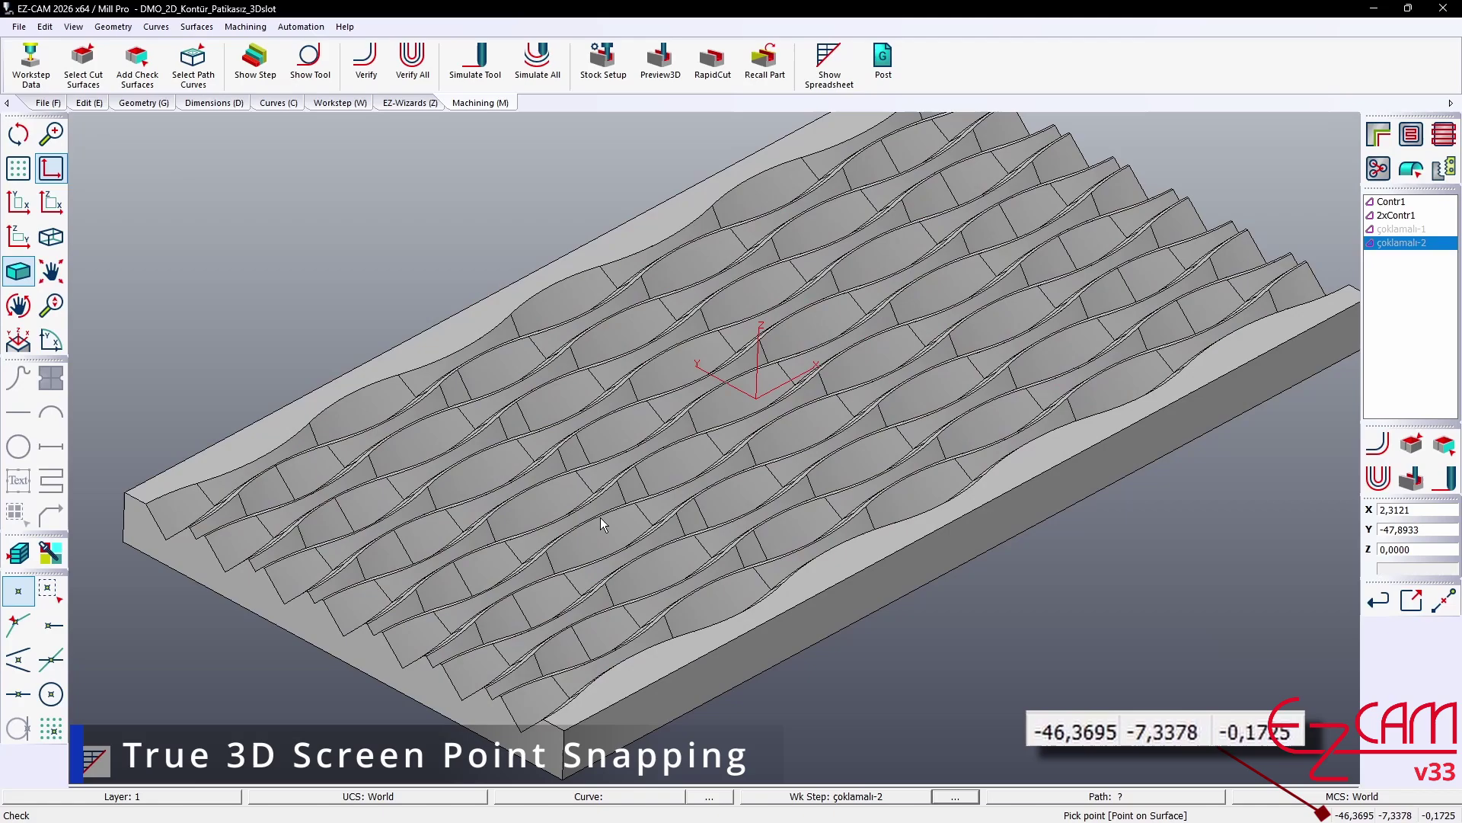
# - Measure the true 3D distance between two snapped housing points, reading 17,0395
pyautogui.moveTo(598, 522)
pyautogui.mouseDown(button='middle')
pyautogui.moveTo(574, 536)
pyautogui.moveTo(545, 479)
pyautogui.moveTo(713, 522)
pyautogui.mouseUp(button='middle')
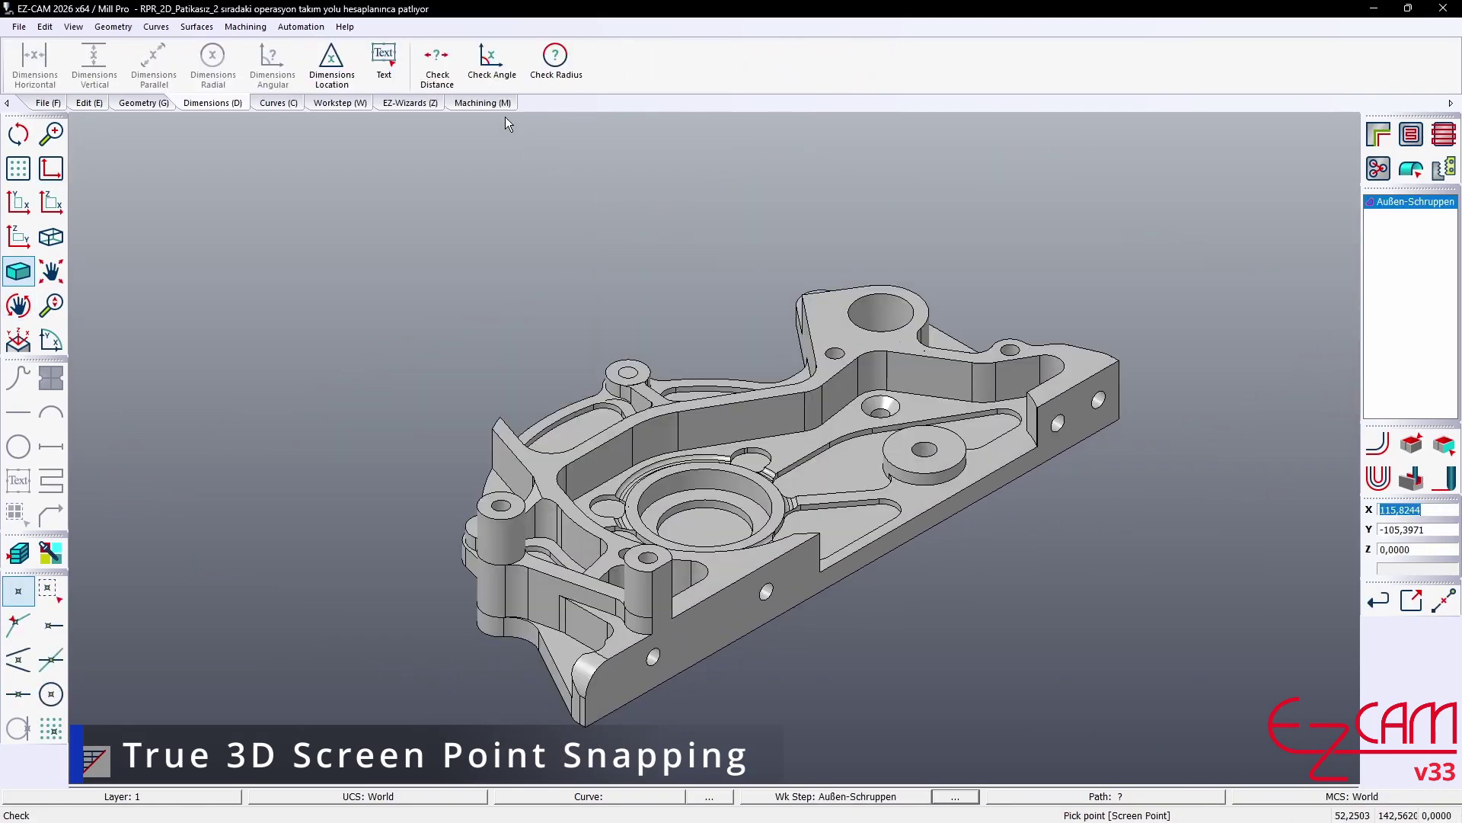
pyautogui.click(437, 64)
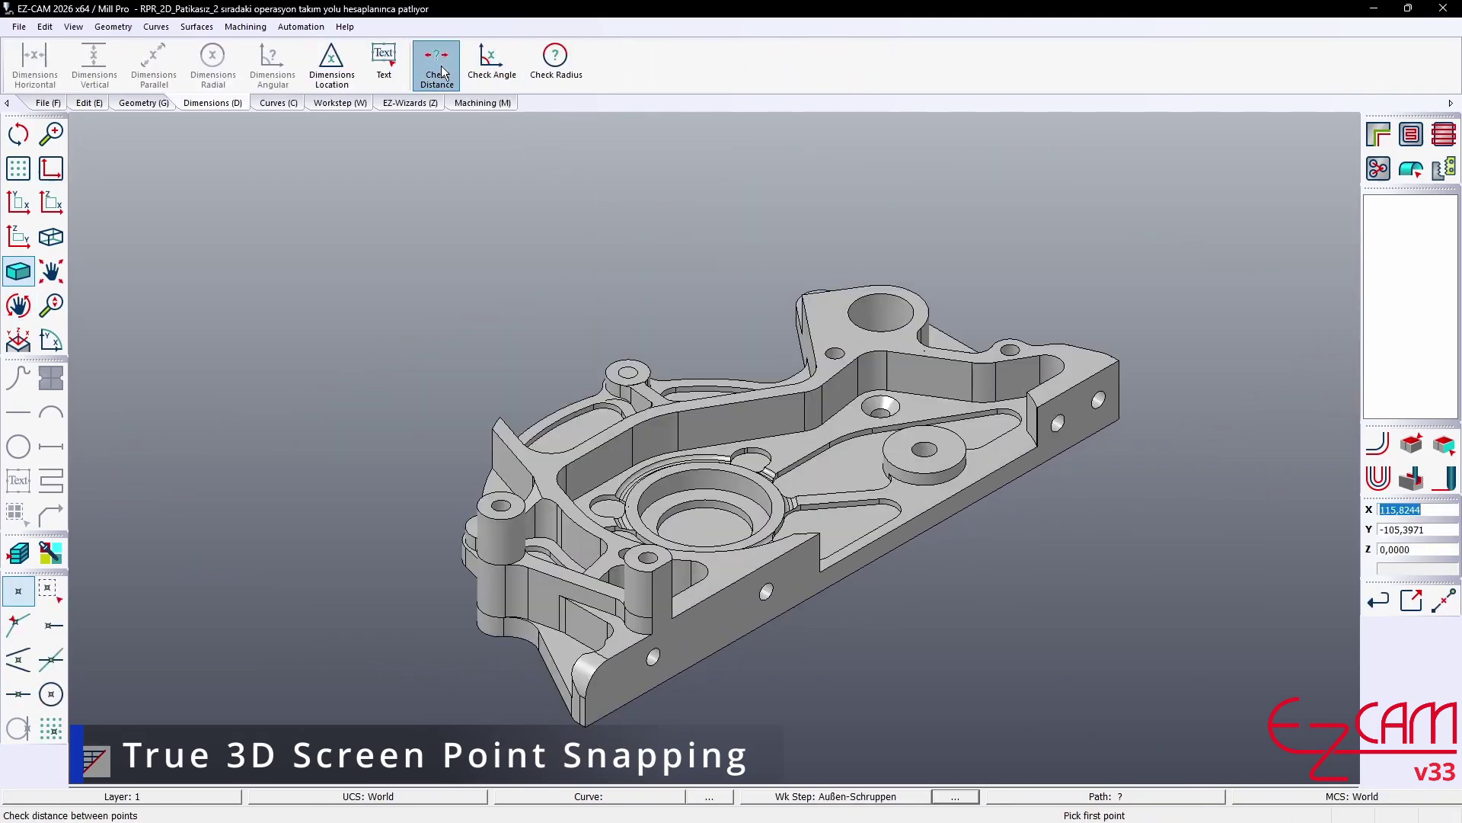
pyautogui.click(18, 625)
pyautogui.scroll(5, 819, 377)
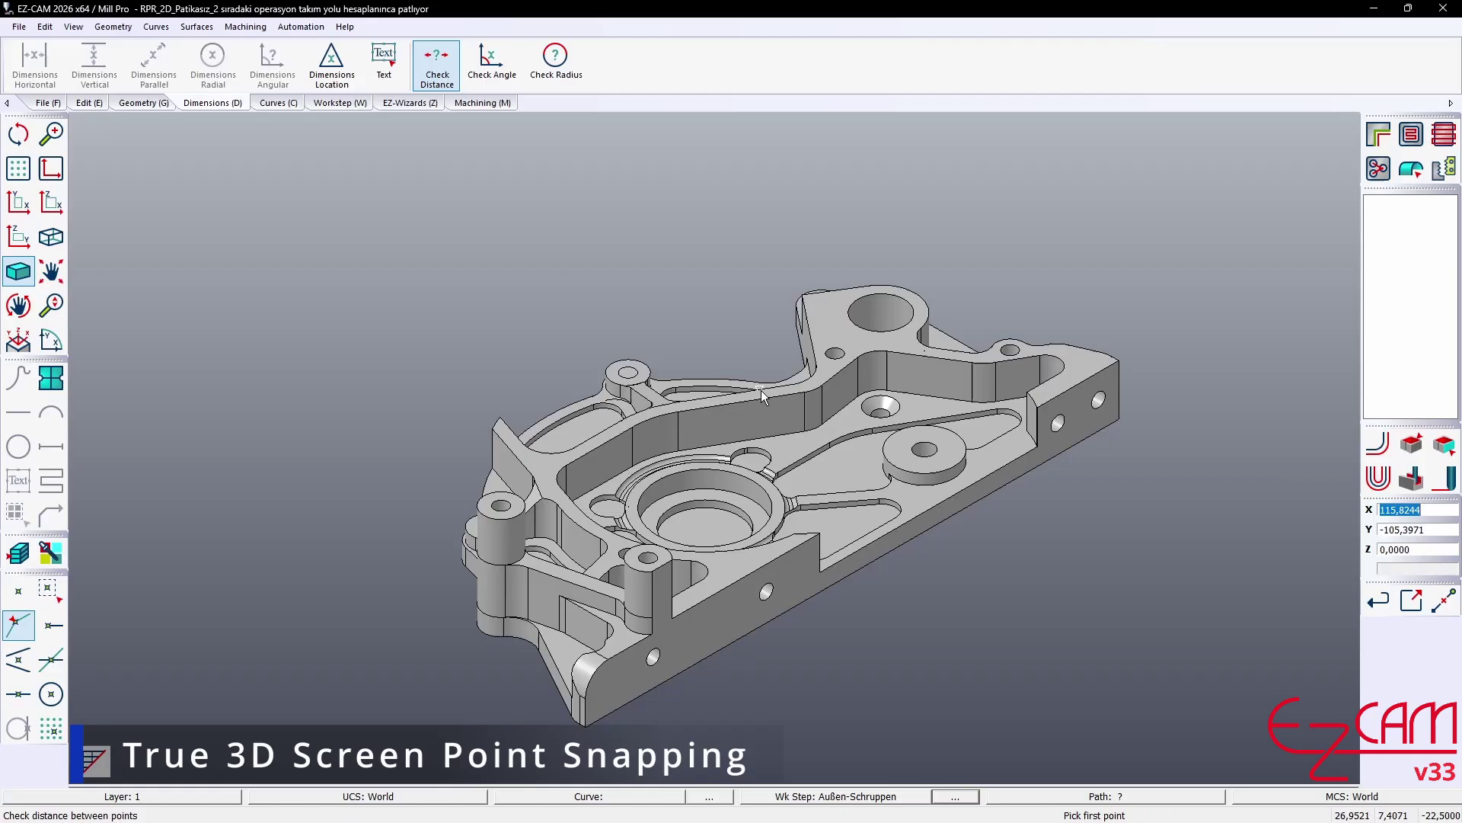
pyautogui.click(825, 378)
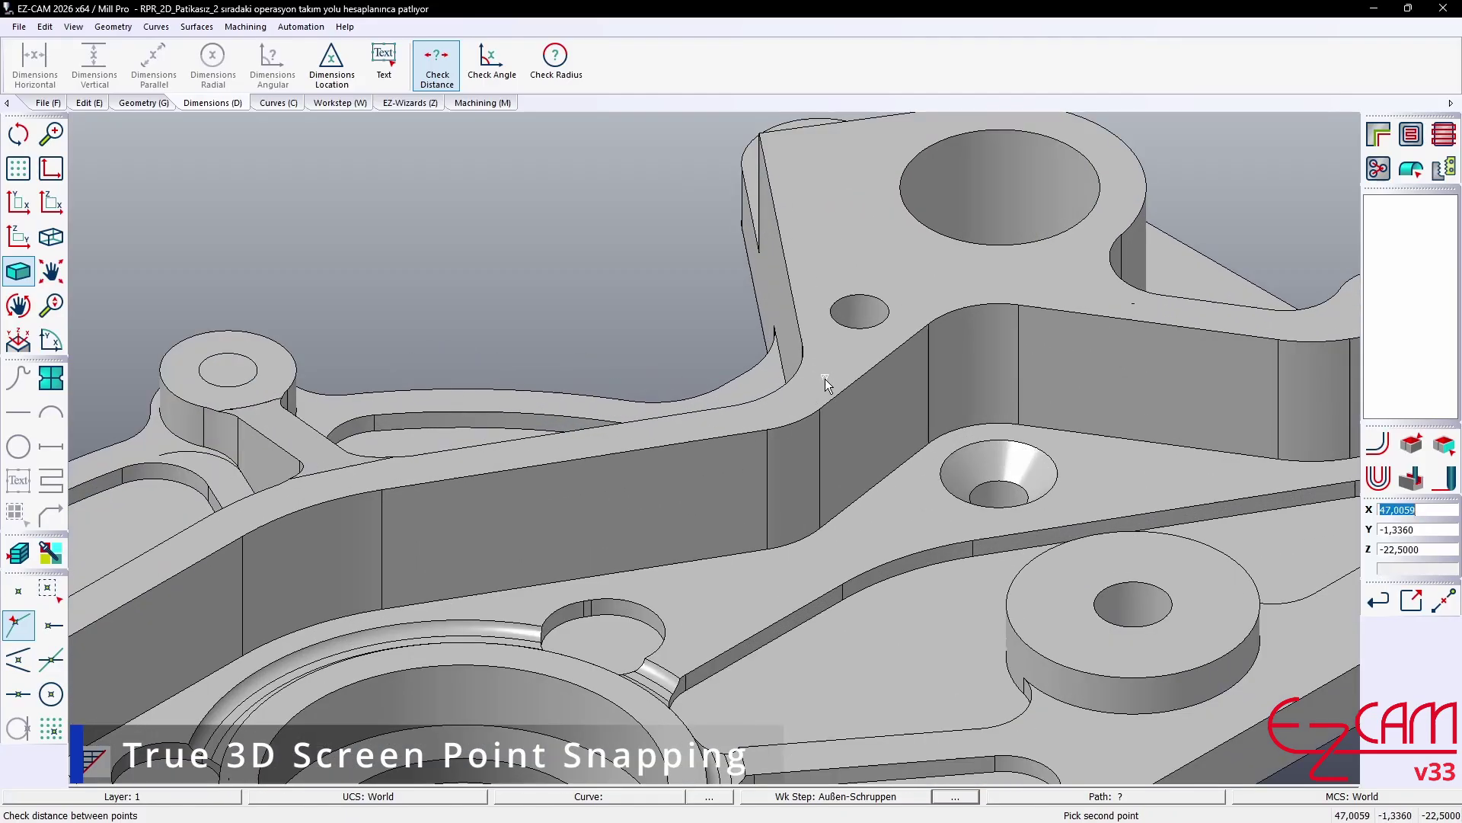
pyautogui.click(843, 543)
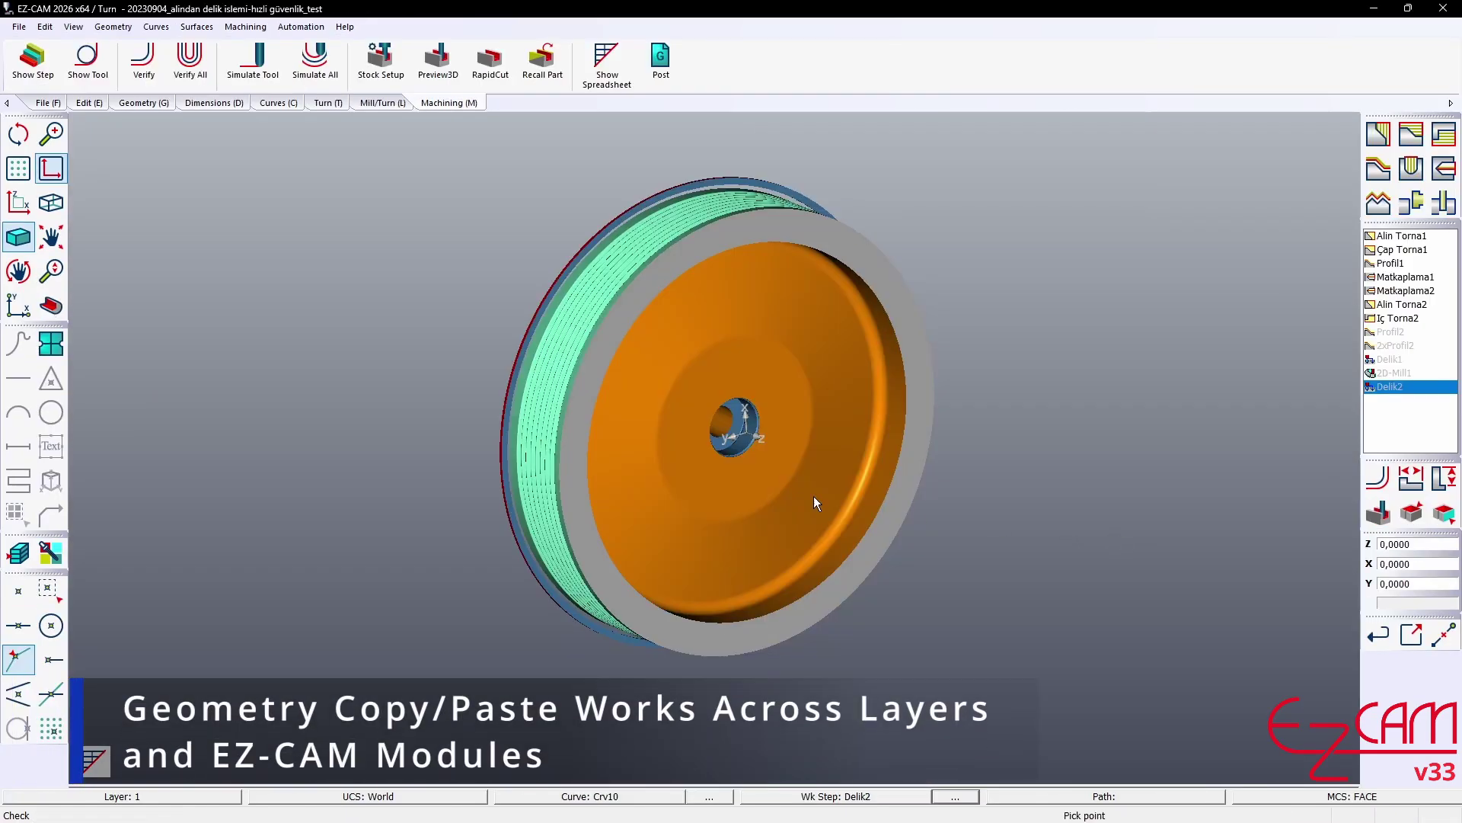
pyautogui.moveTo(813, 495); pyautogui.dragTo(978, 501, button='middle')
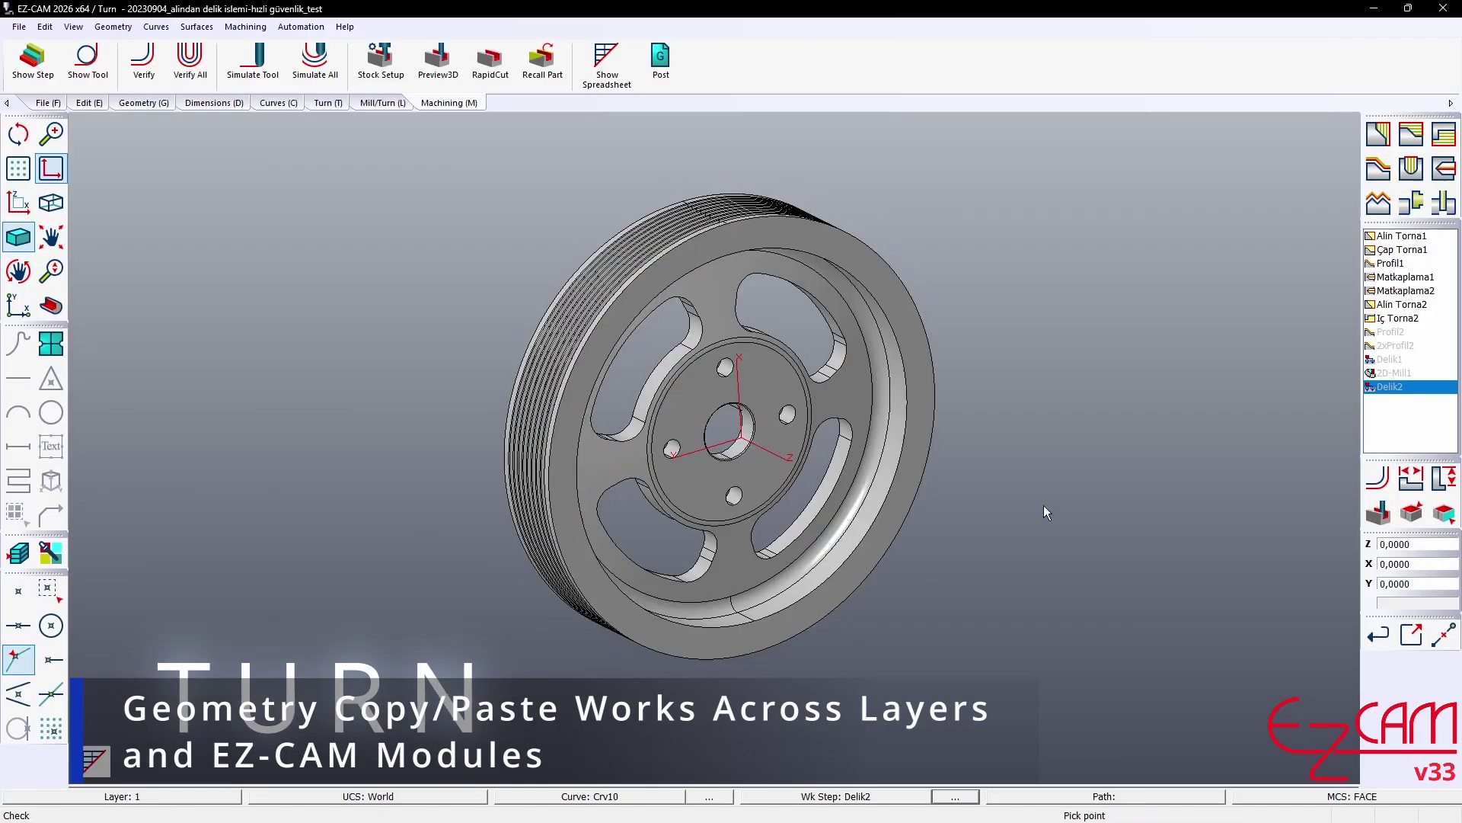
# - Copy the entire pulley geometry from the Turn file with Copy Geometry
pyautogui.click(44, 26)
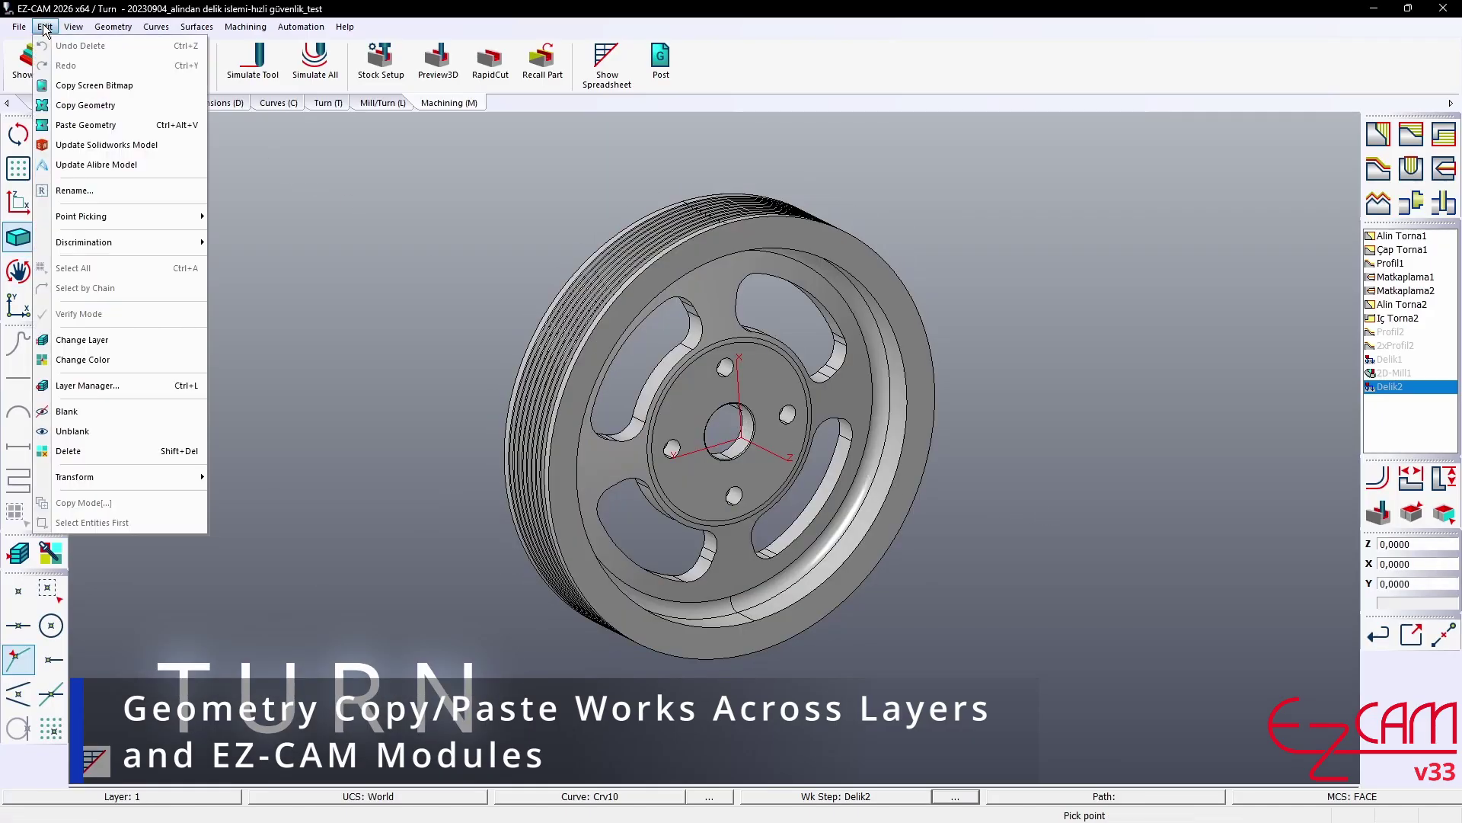
pyautogui.click(90, 105)
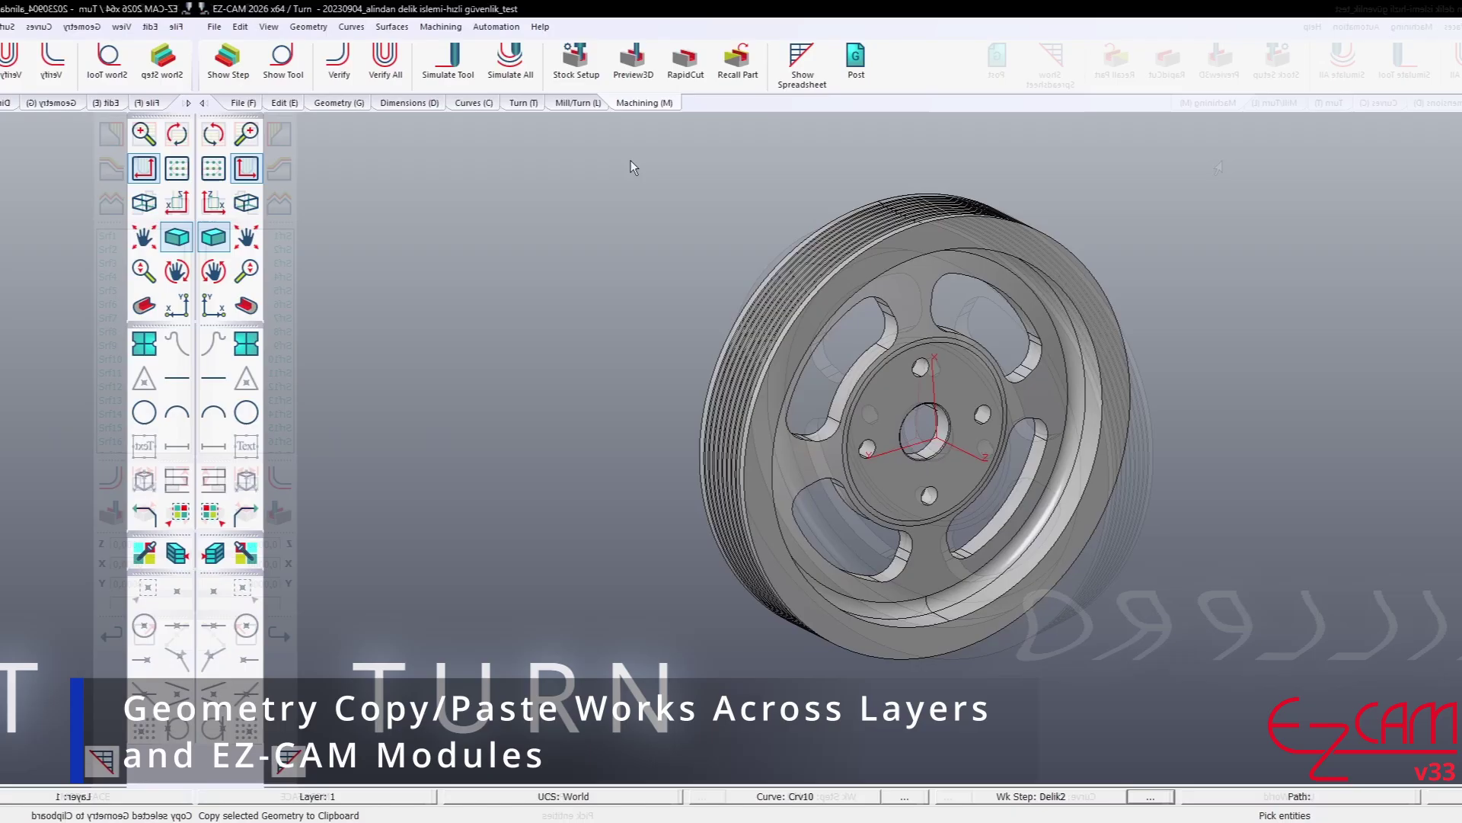
pyautogui.moveTo(403, 149); pyautogui.dragTo(1024, 730)
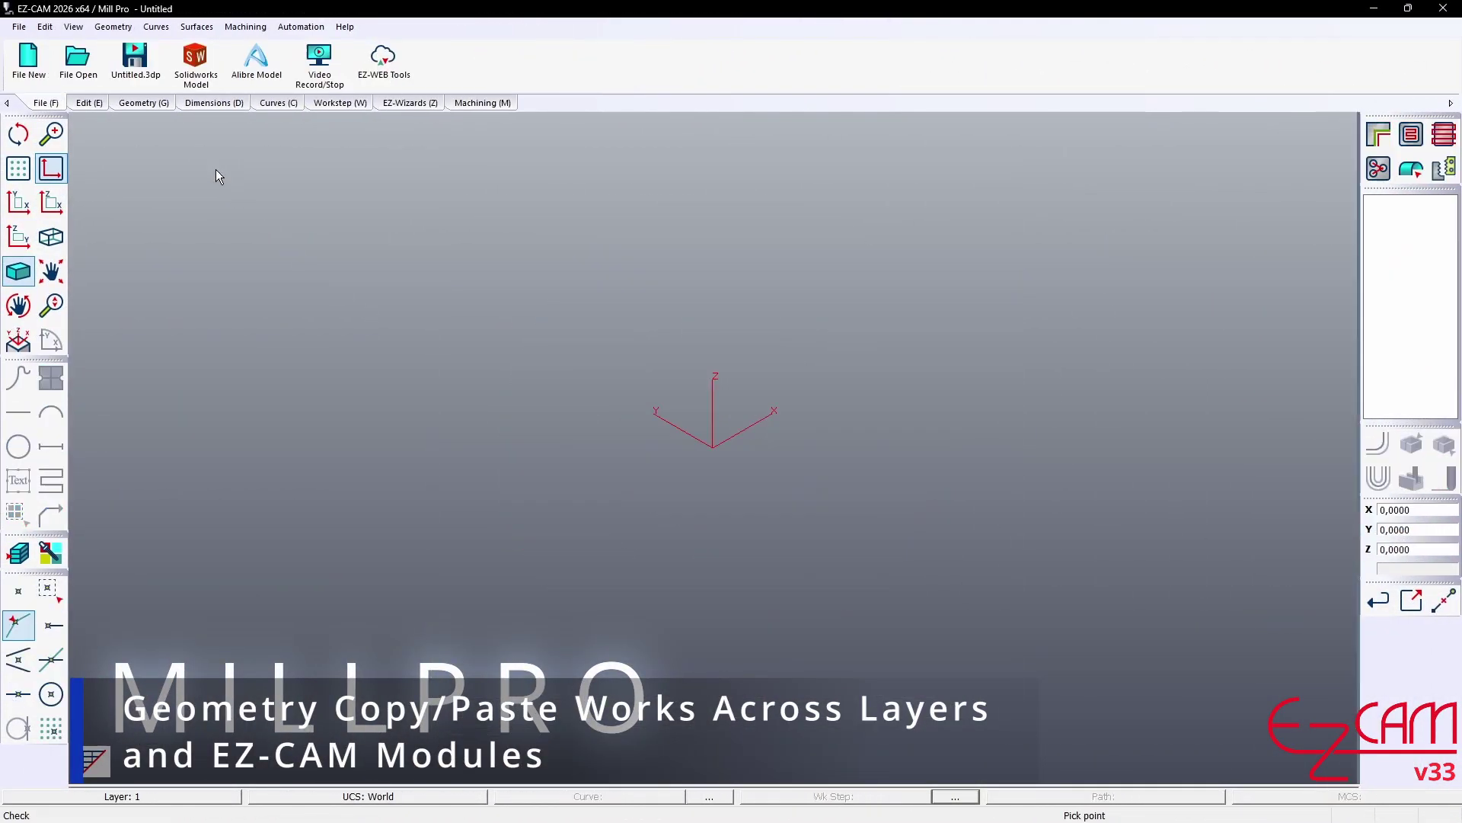
# - Paste the pulley geometry into the empty Mill Pro file and orbit to inspect it
pyautogui.click(57, 30)
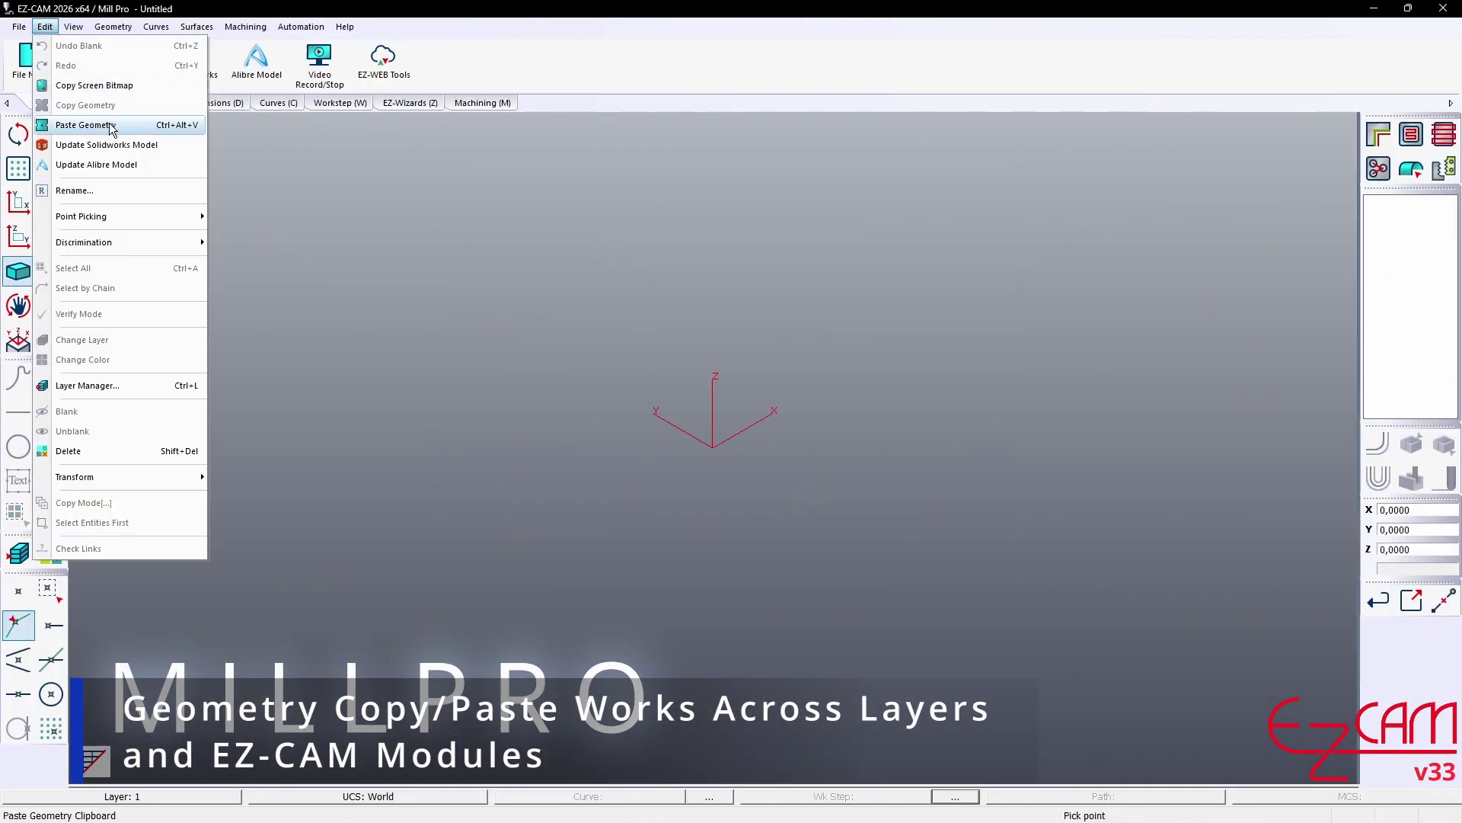
pyautogui.click(85, 125)
pyautogui.moveTo(1081, 479); pyautogui.dragTo(750, 536, button='middle')
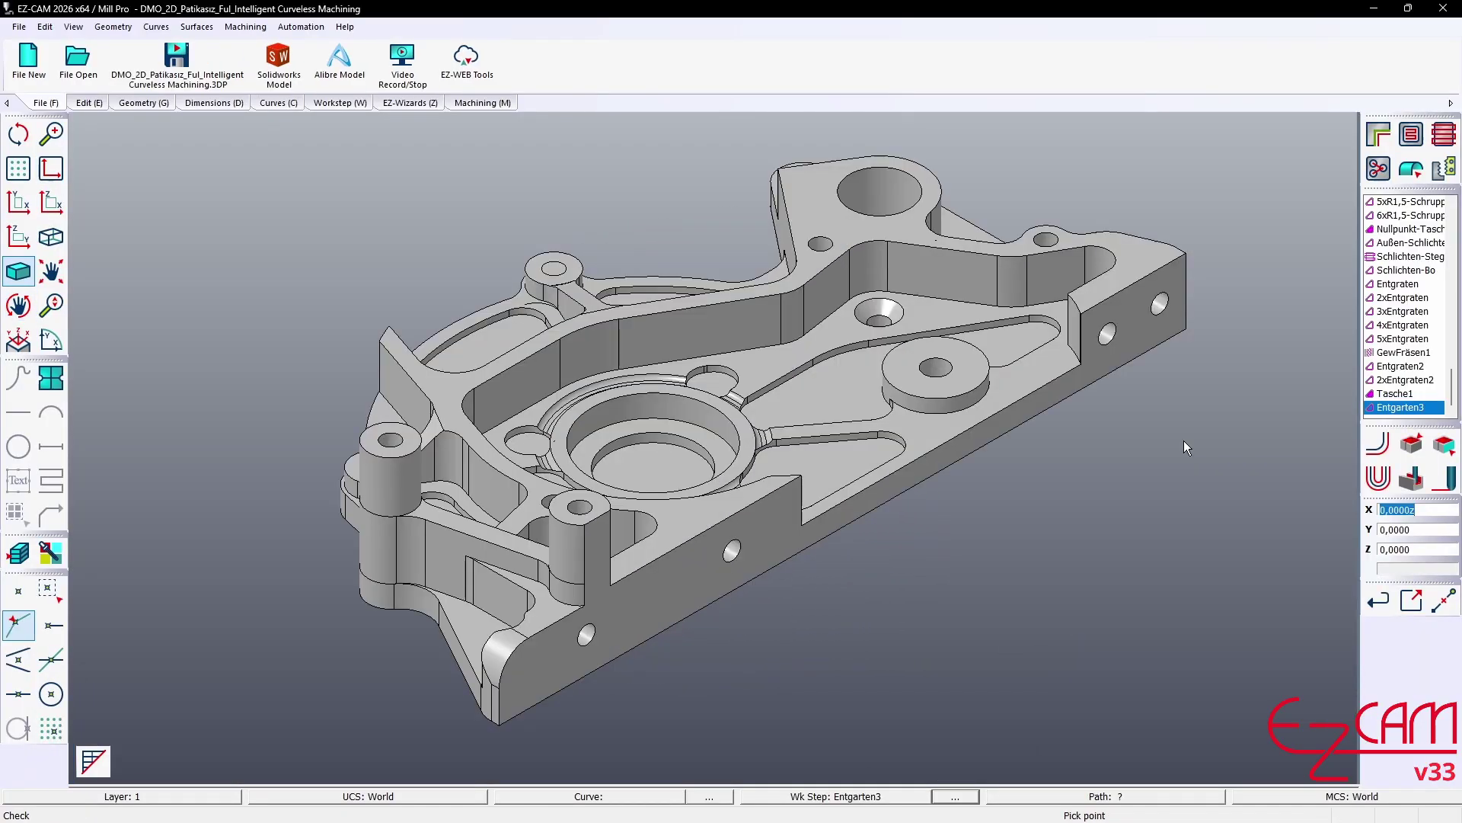
# - In the work-step spreadsheet, sync step 2's tool data (RPM 6350) to steps 3–7
pyautogui.click(92, 755)
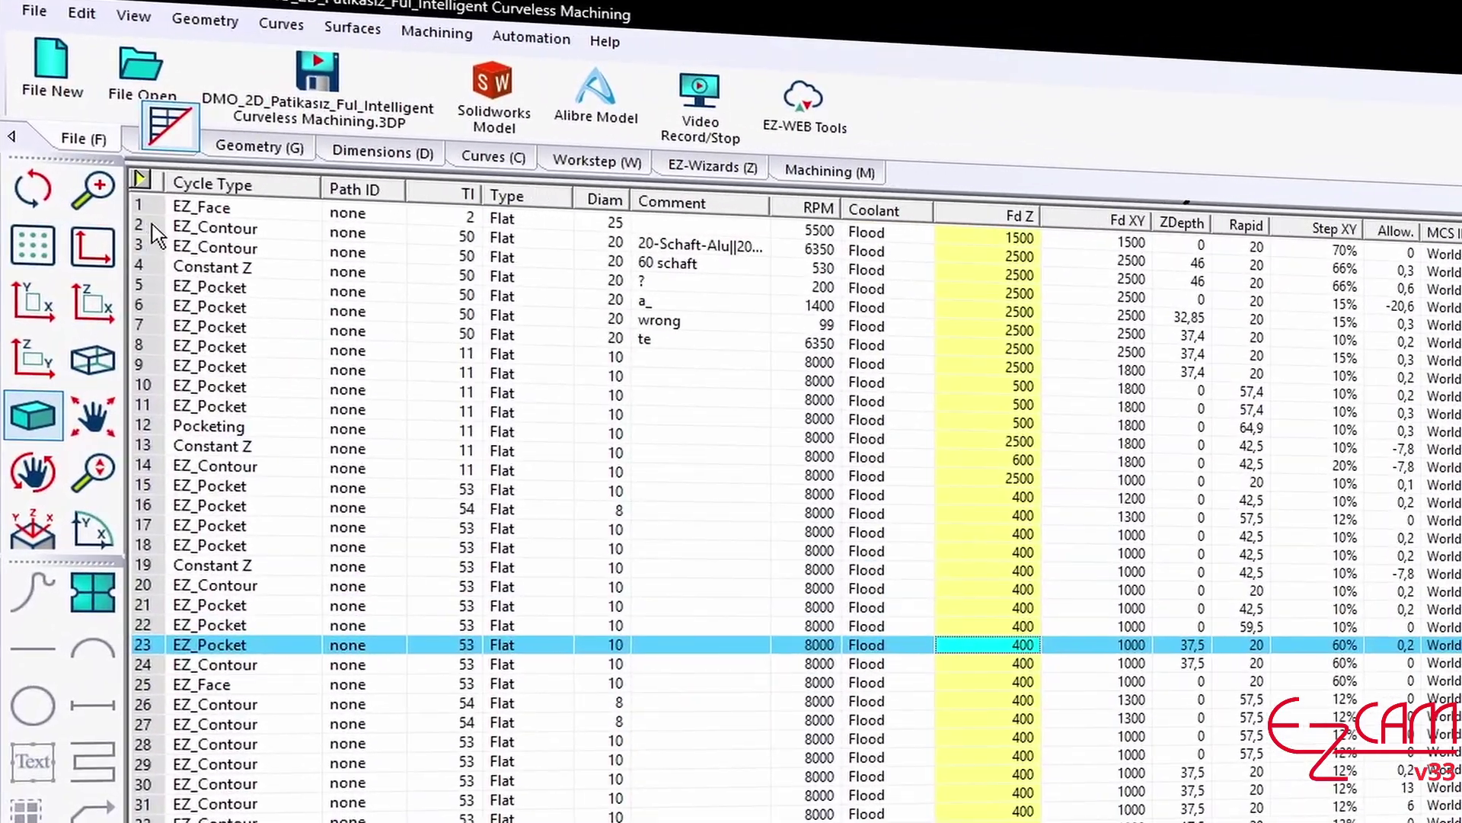
pyautogui.moveTo(322, 251); pyautogui.dragTo(322, 185)
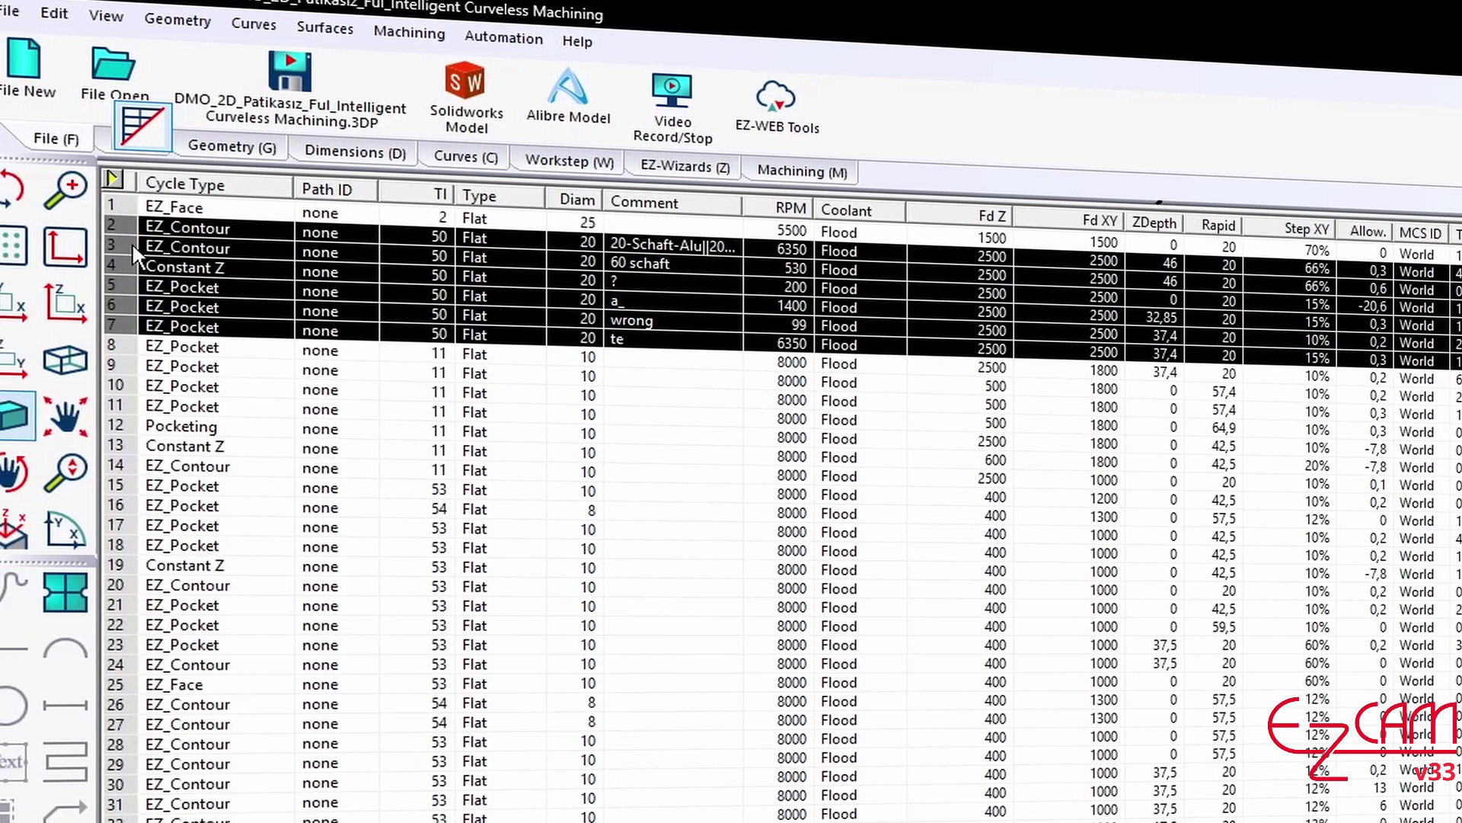
pyautogui.rightClick(18, 226)
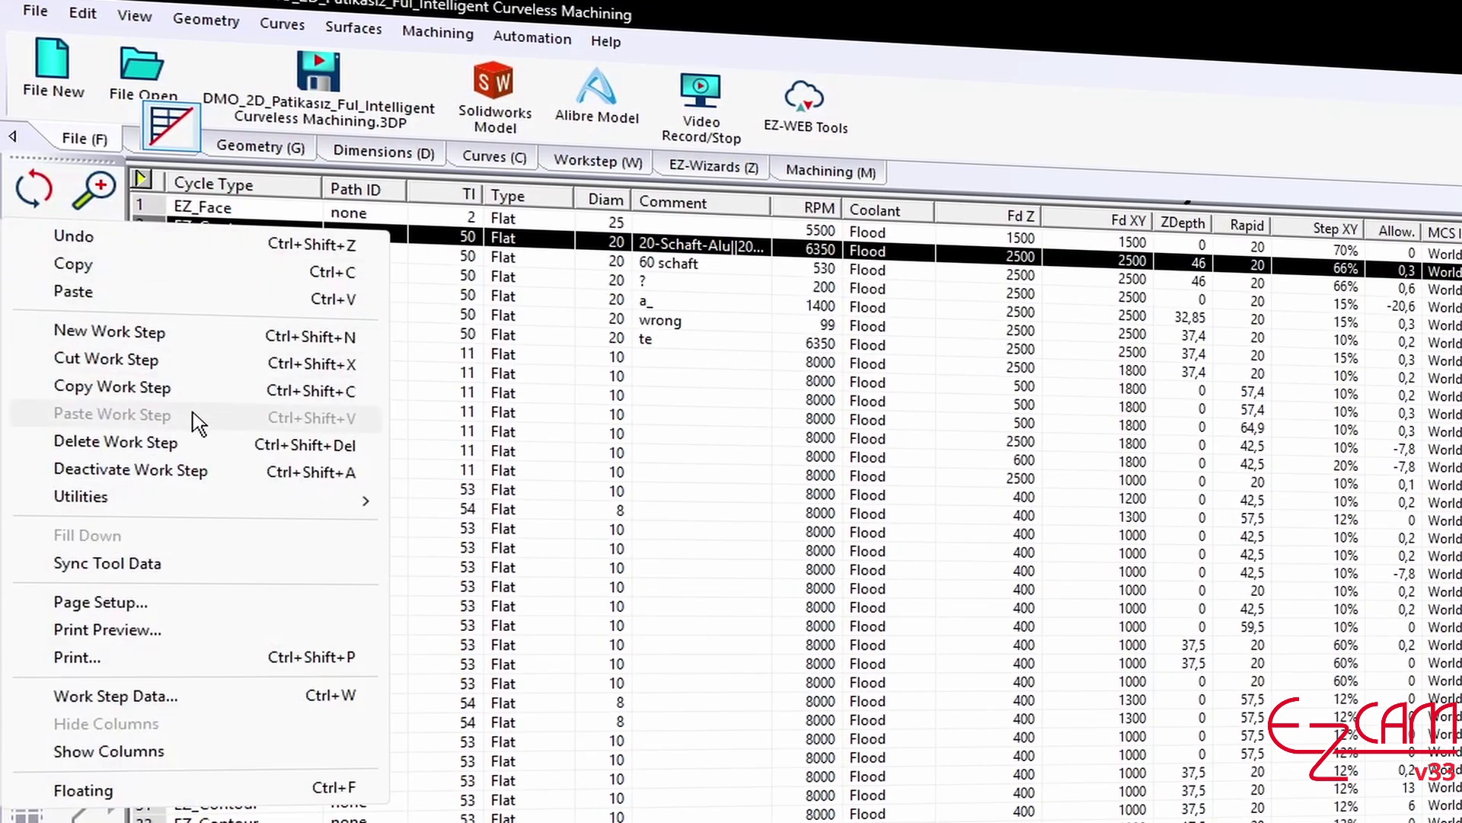
pyautogui.click(107, 564)
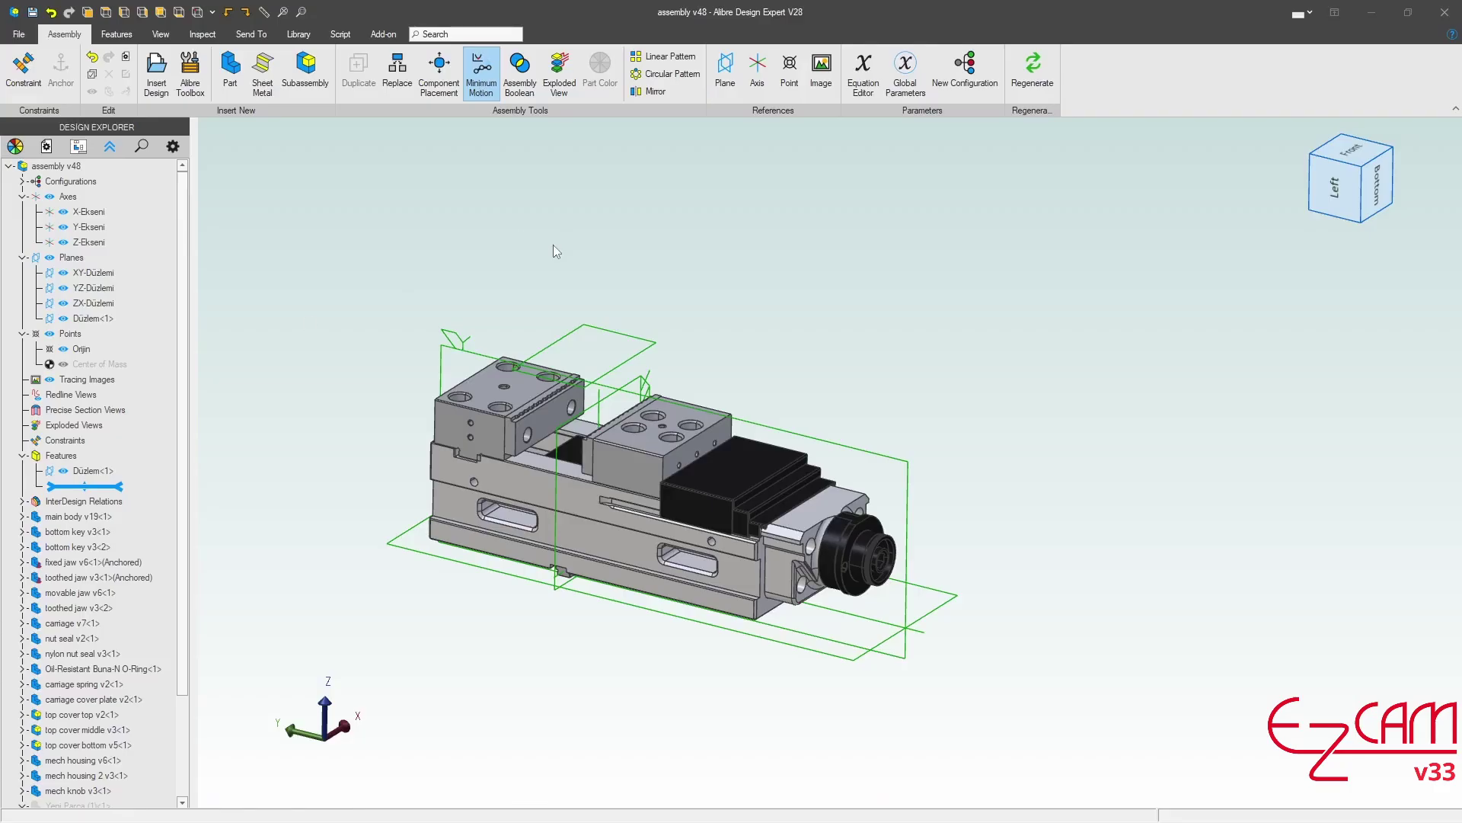
# - Transfer the vise assembly to EZ-CAM Mill Pro through the EZ-CAM Sync add-on
pyautogui.click(384, 34)
pyautogui.click(66, 84)
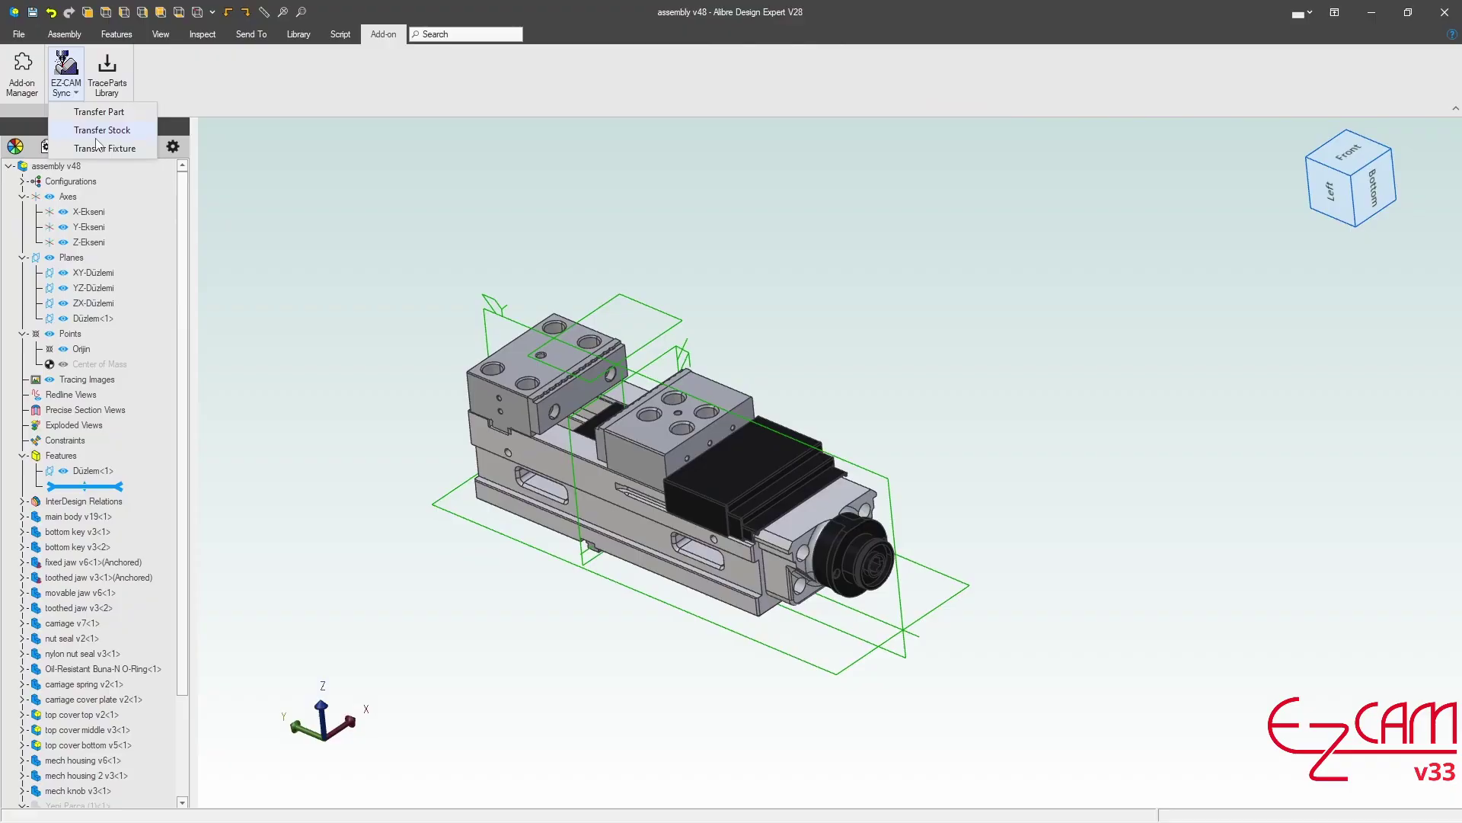
pyautogui.click(96, 146)
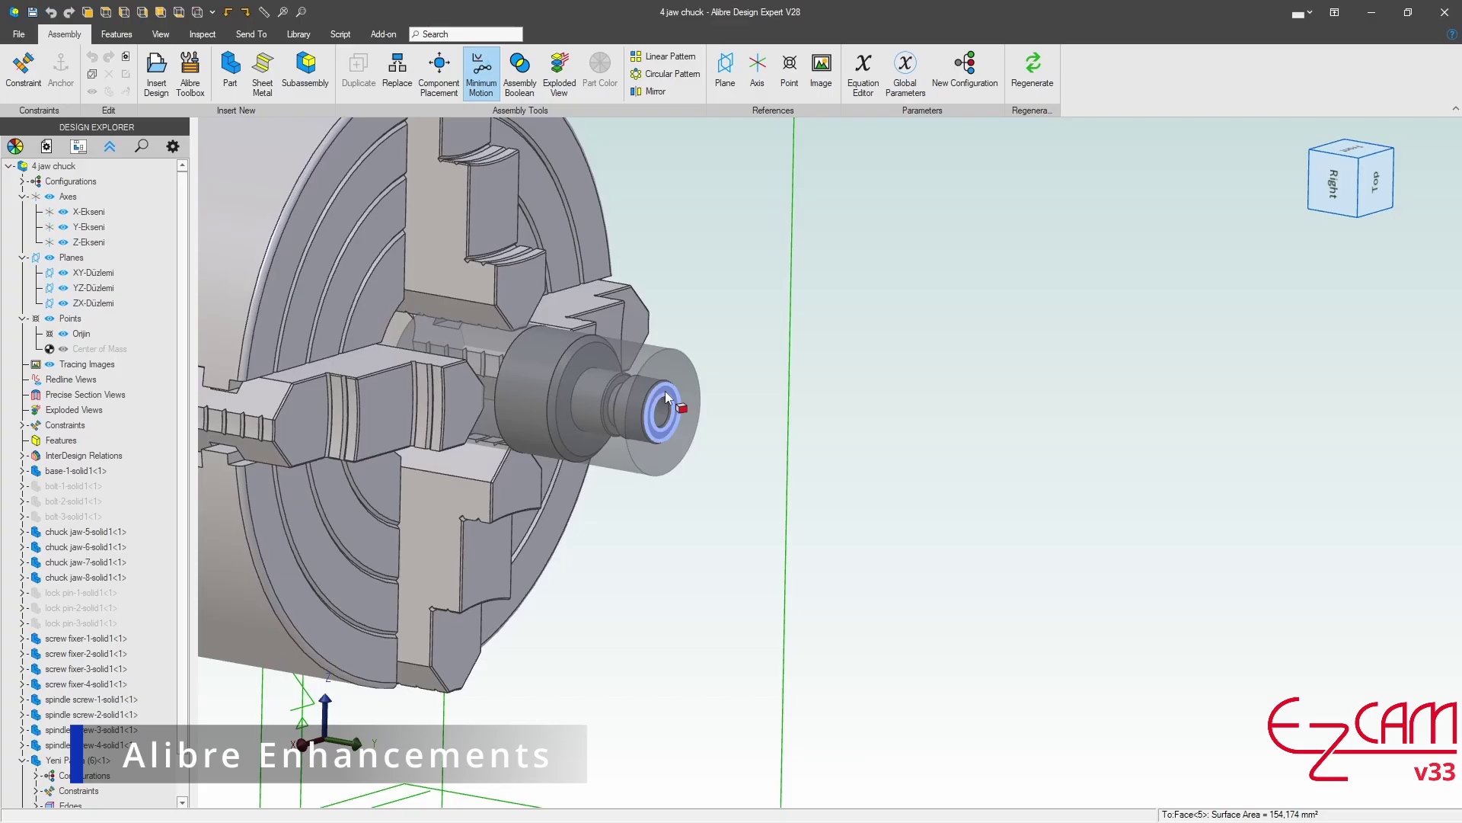
# - Edit the To part in place, send it via Transfer Stock, then edit the 40 mm cylinder in place
pyautogui.rightClick(665, 390)
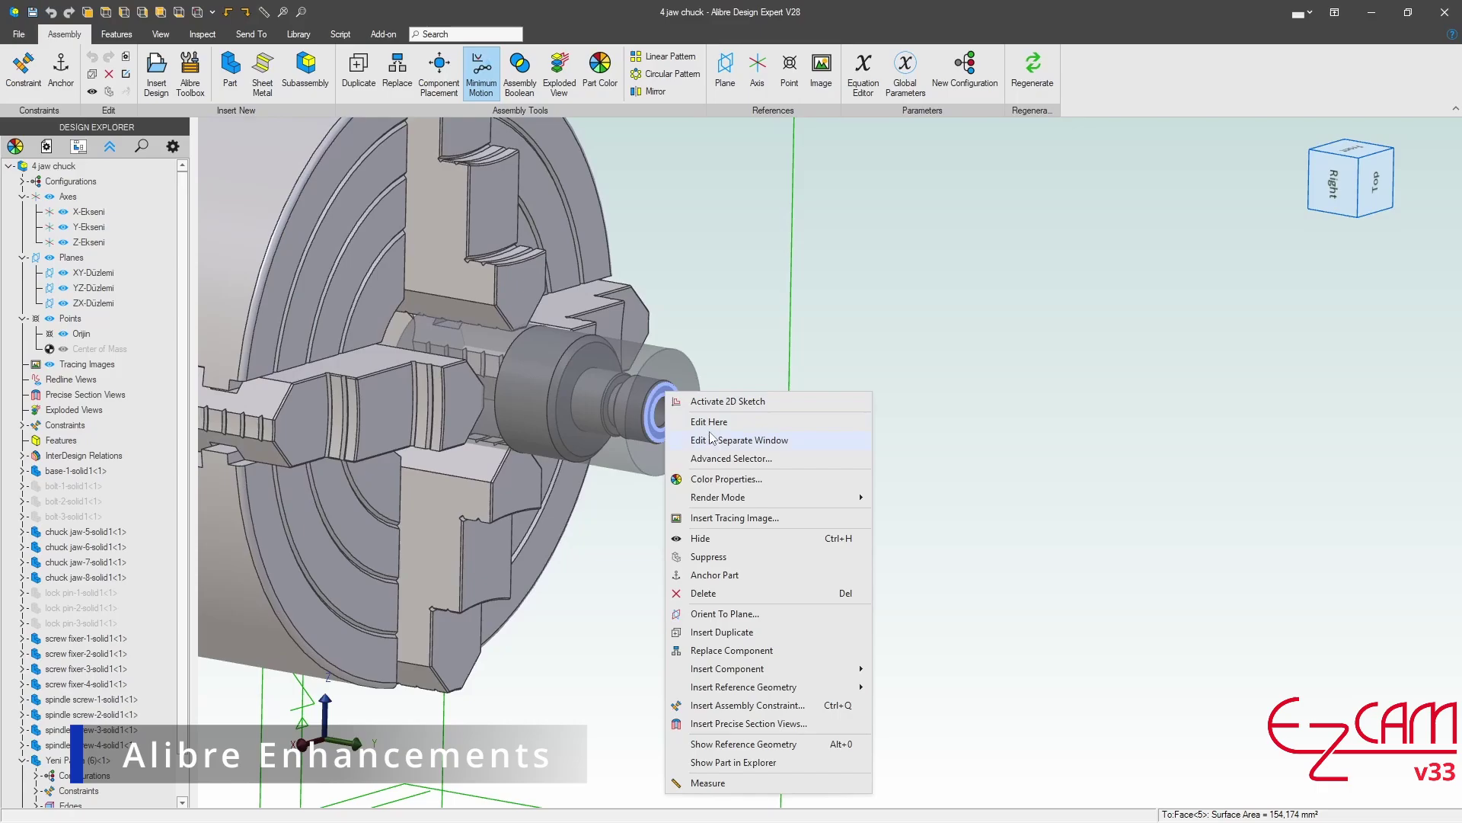
pyautogui.click(709, 422)
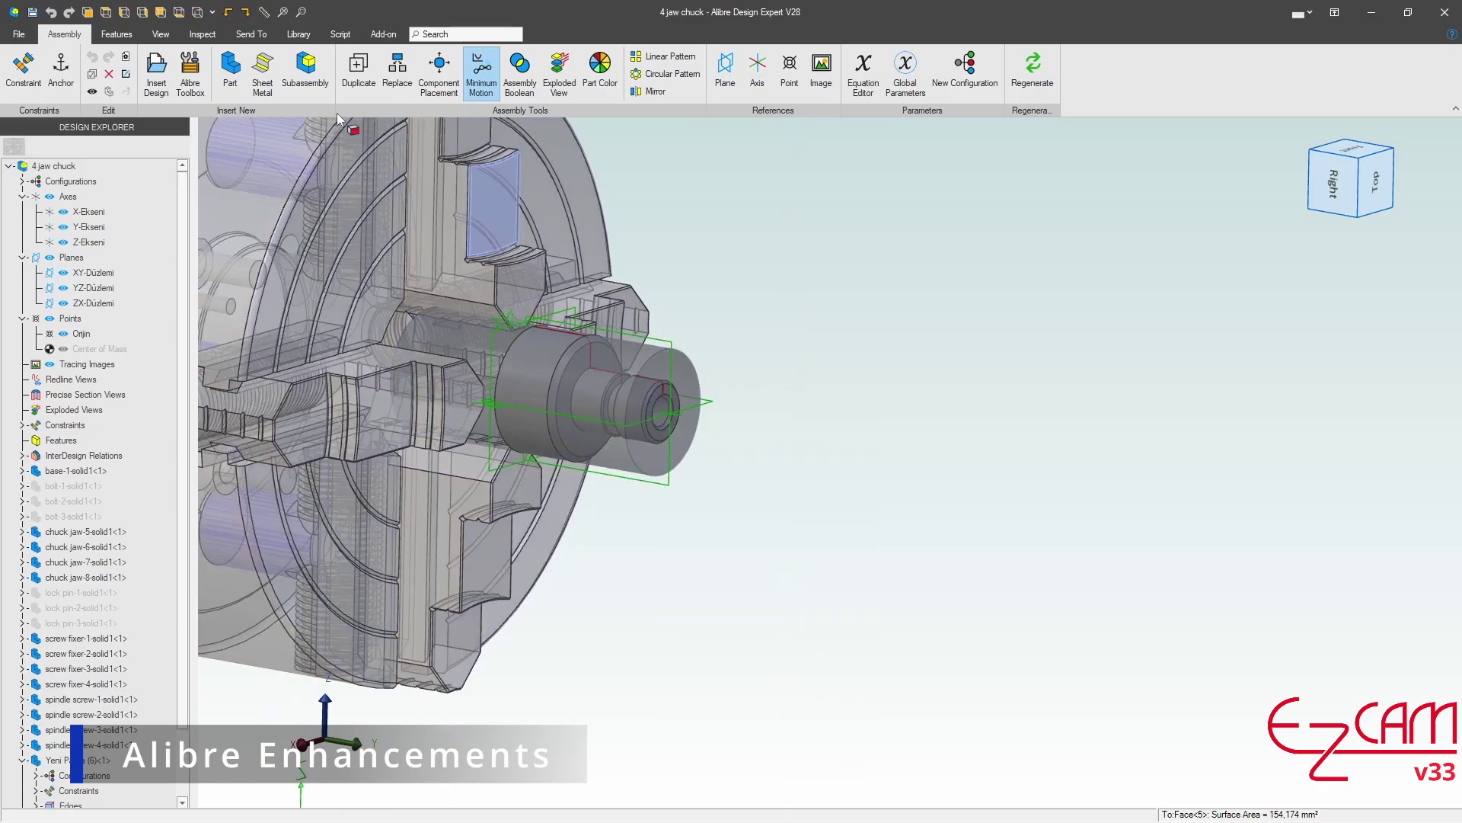
pyautogui.click(370, 34)
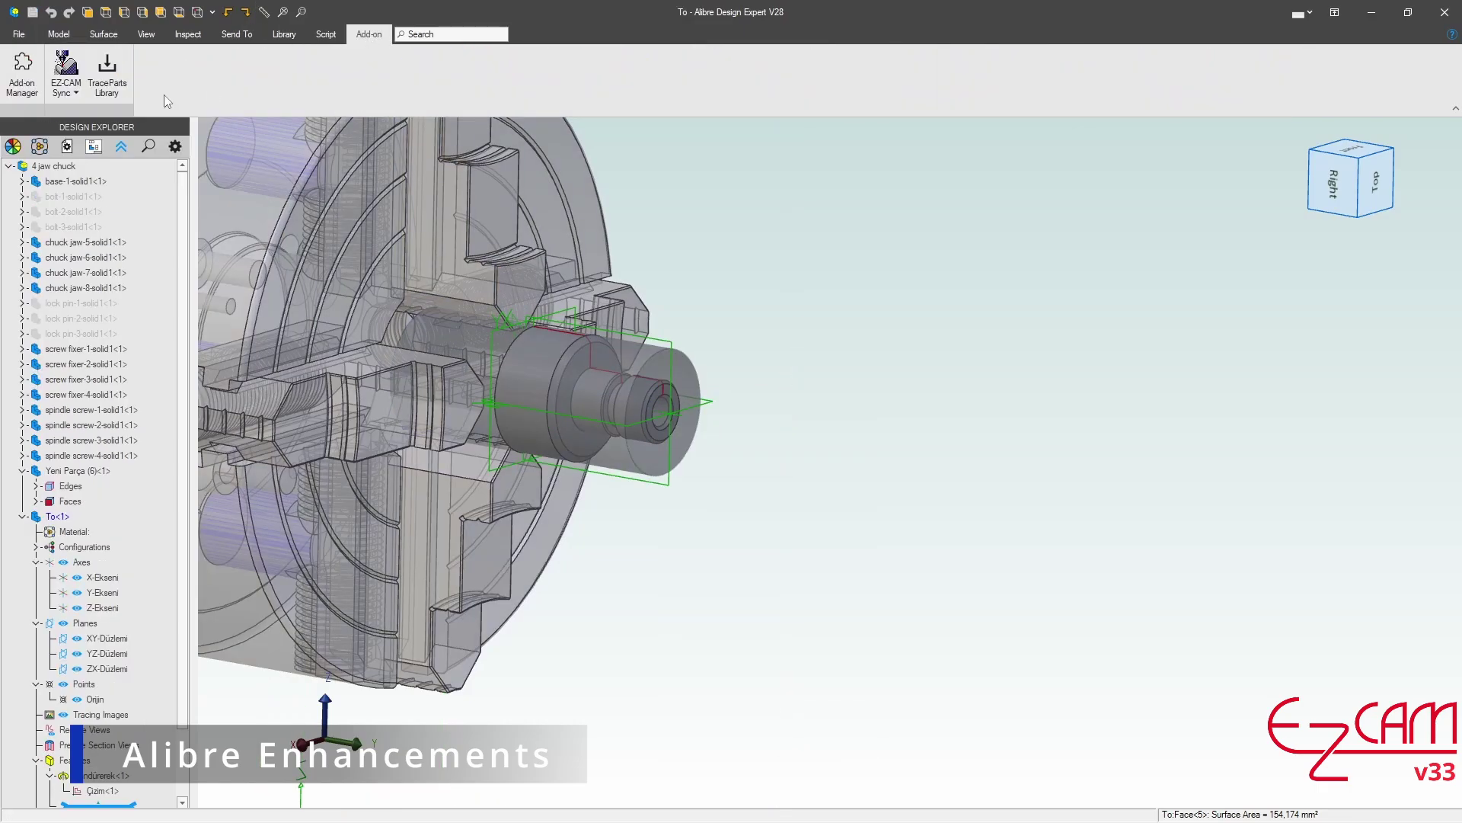
pyautogui.click(76, 93)
pyautogui.click(88, 120)
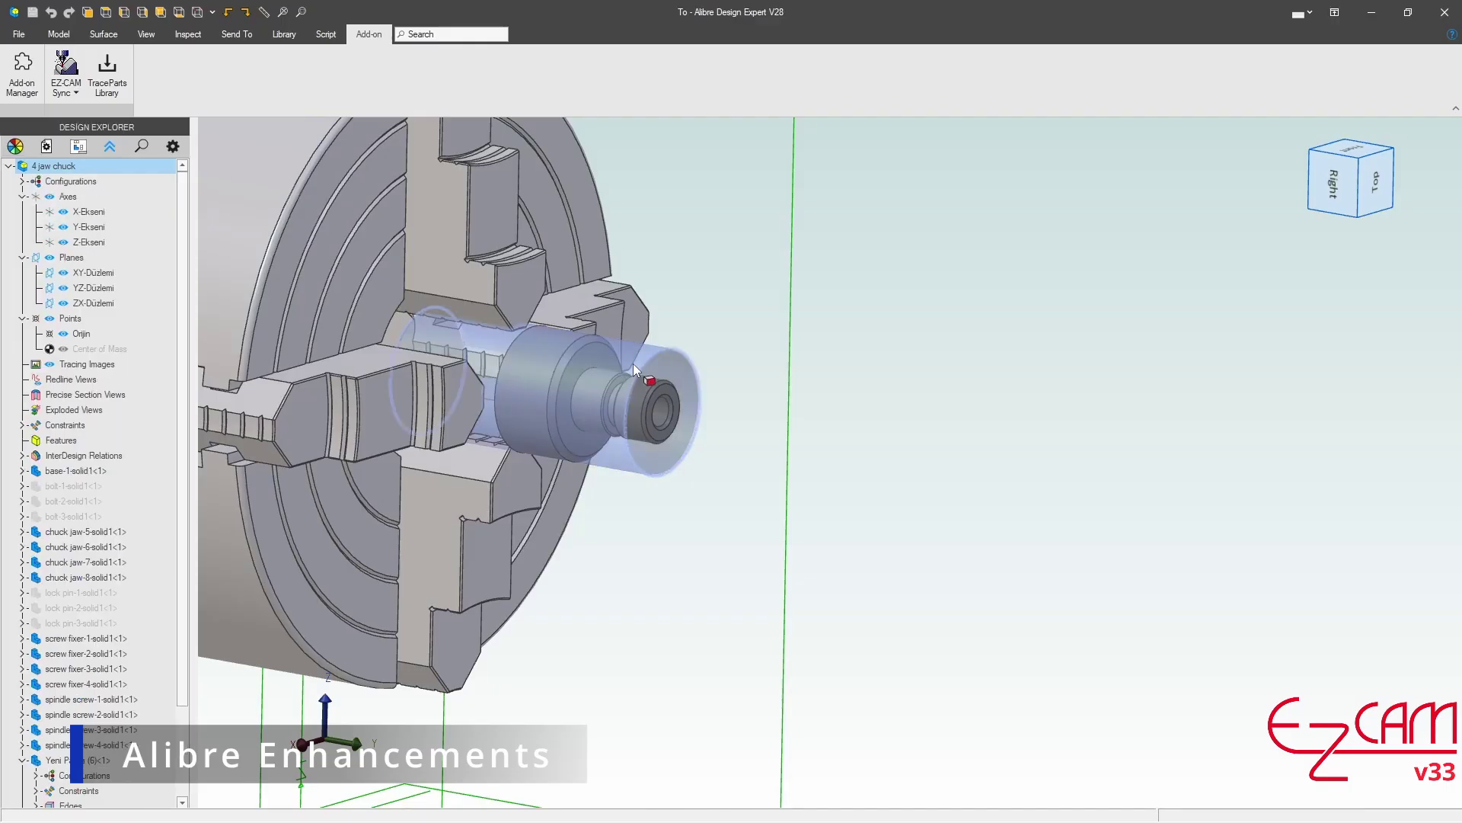
pyautogui.rightClick(633, 363)
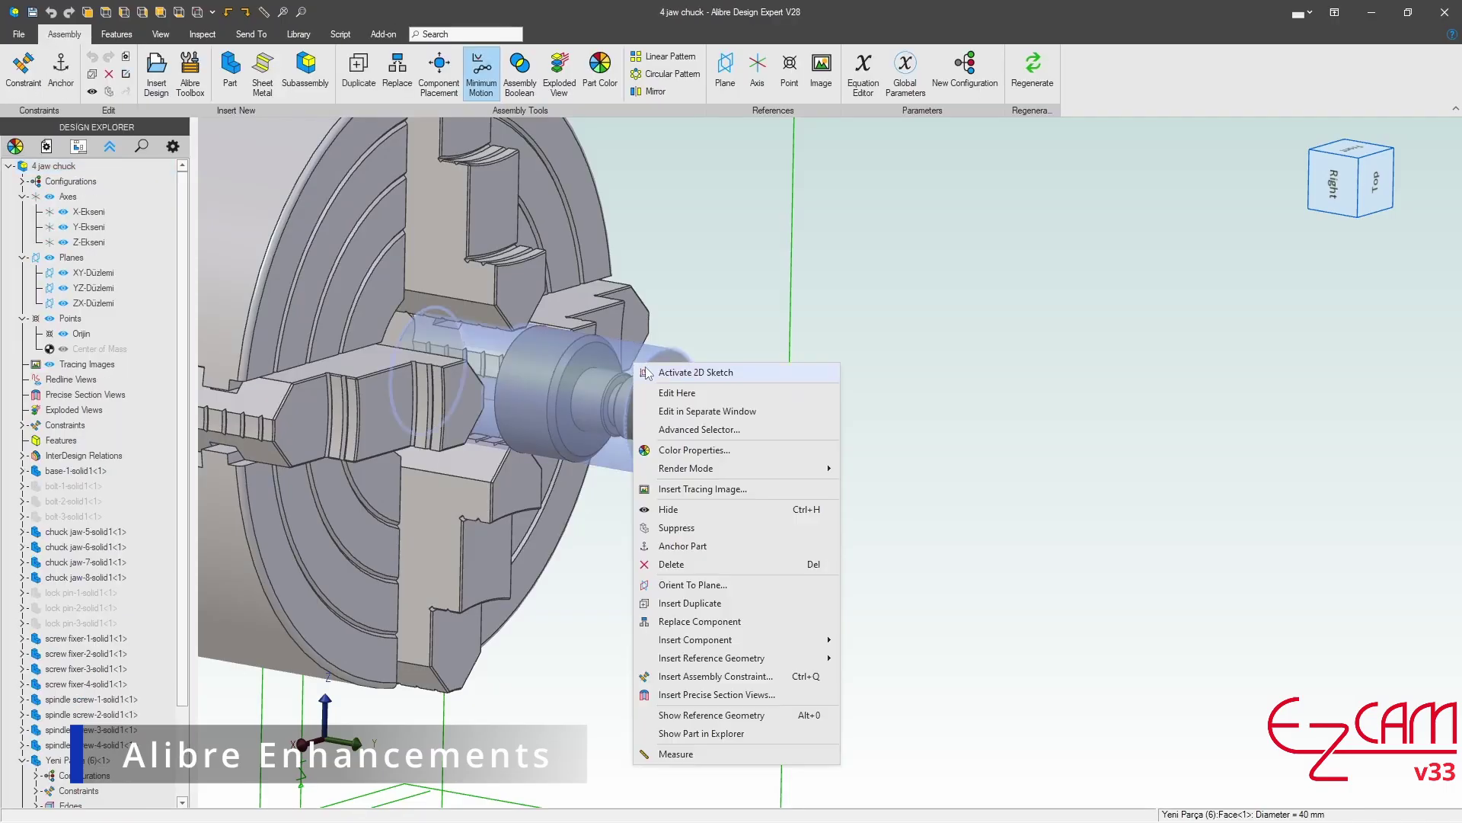
pyautogui.click(662, 395)
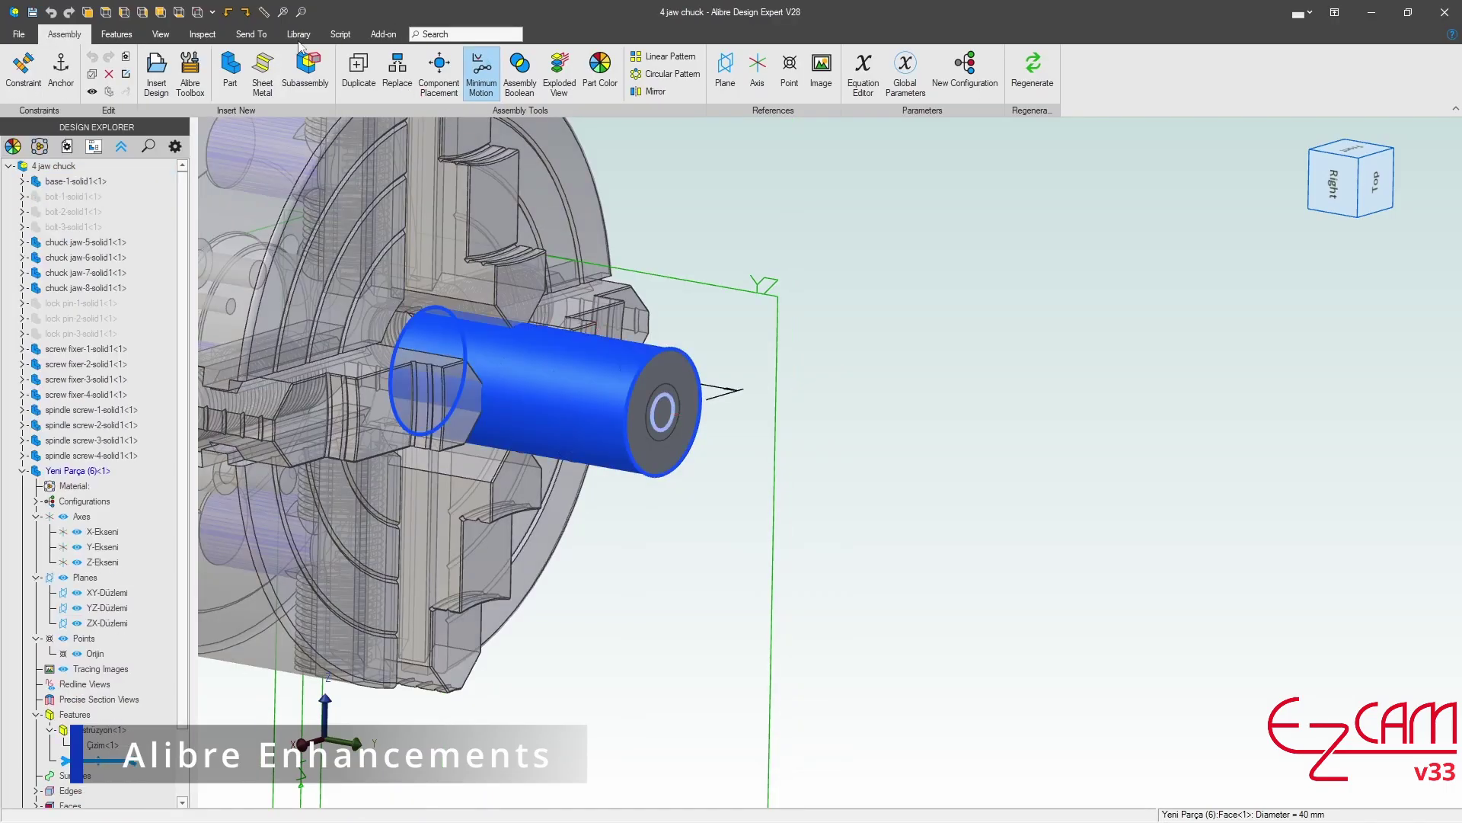